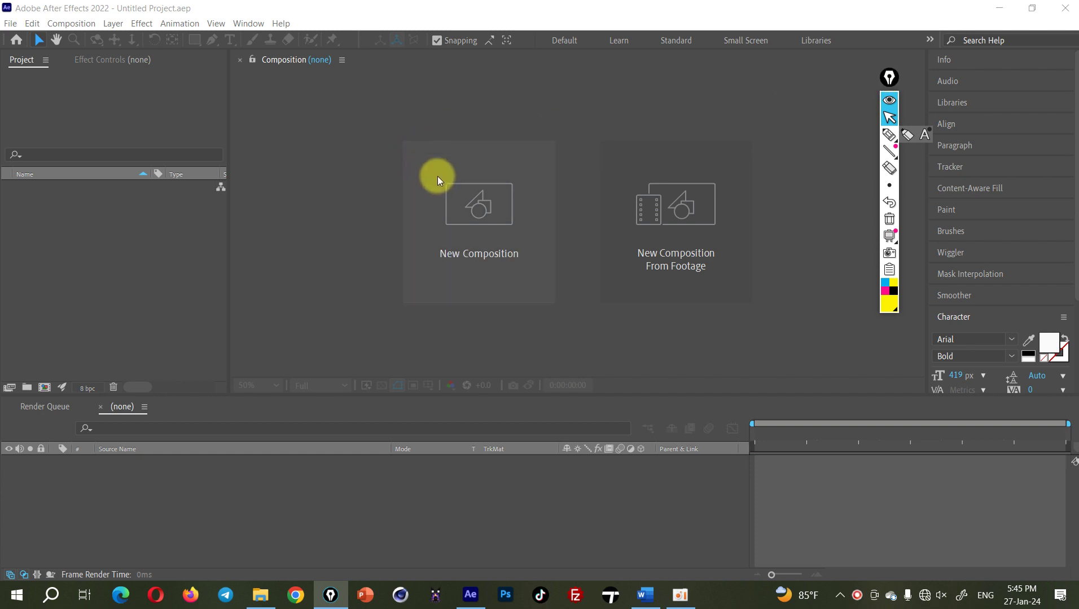
Step: Bring After Effects to the front and start a new composition from the home screen
{"action": "left_click", "coordinate": [333, 218]}
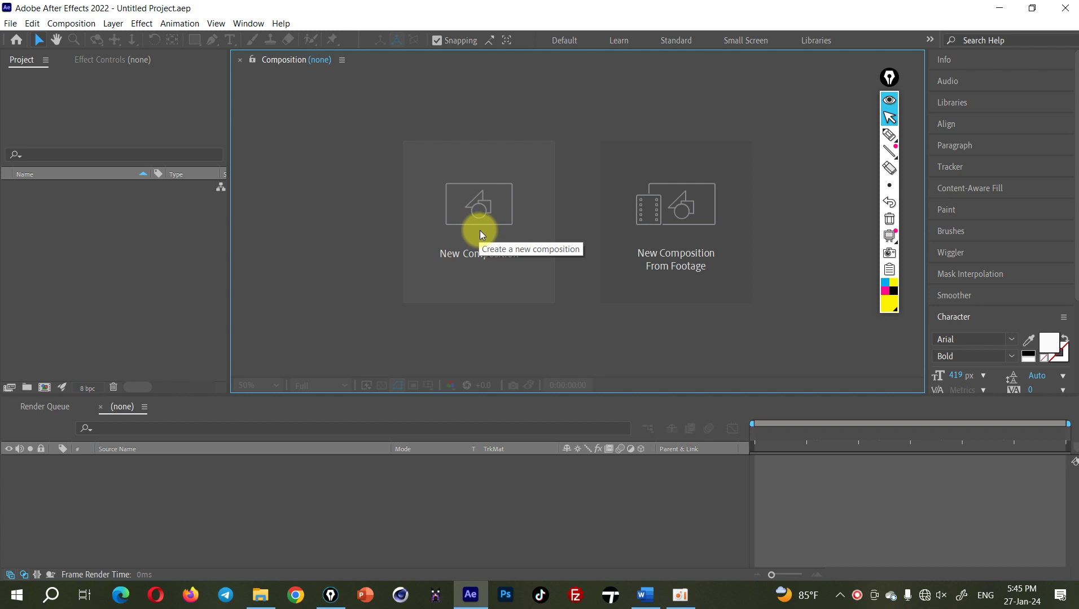
{"action": "left_click", "coordinate": [479, 225]}
Step: Create a composition named '3D Cube' with the HDTV 1080 29.97 preset and 0;00;10;00 duration
{"action": "left_click_drag", "start_coordinate": [736, 71], "coordinate": [458, 87]}
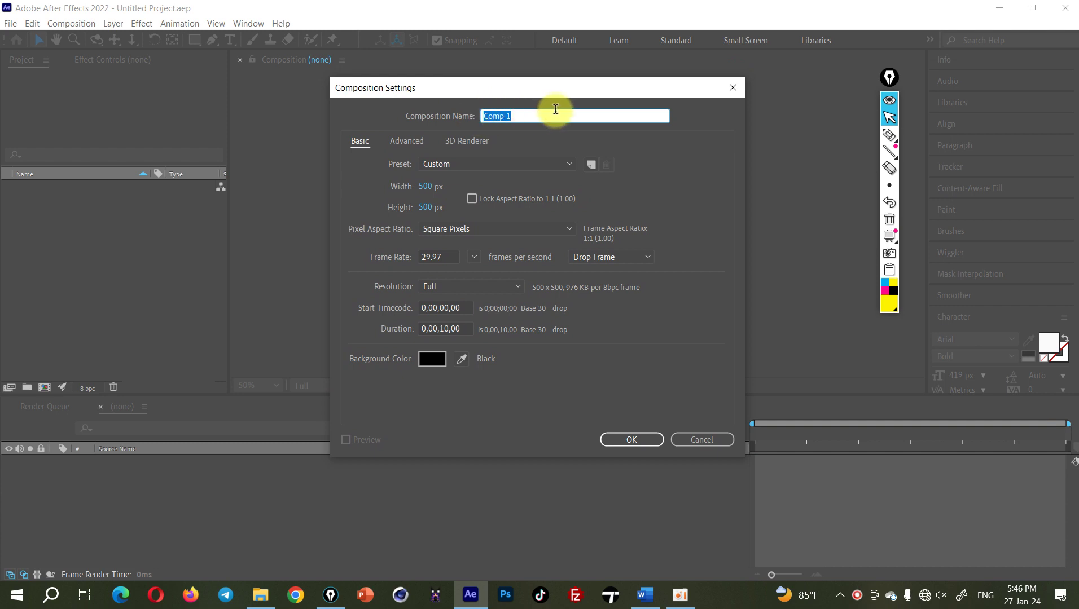
{"action": "type", "text": "3"}
{"action": "type", "text": "d"}
{"action": "key", "text": "BackSpace"}
{"action": "type", "text": "D Cube"}
{"action": "left_click", "coordinate": [491, 164]}
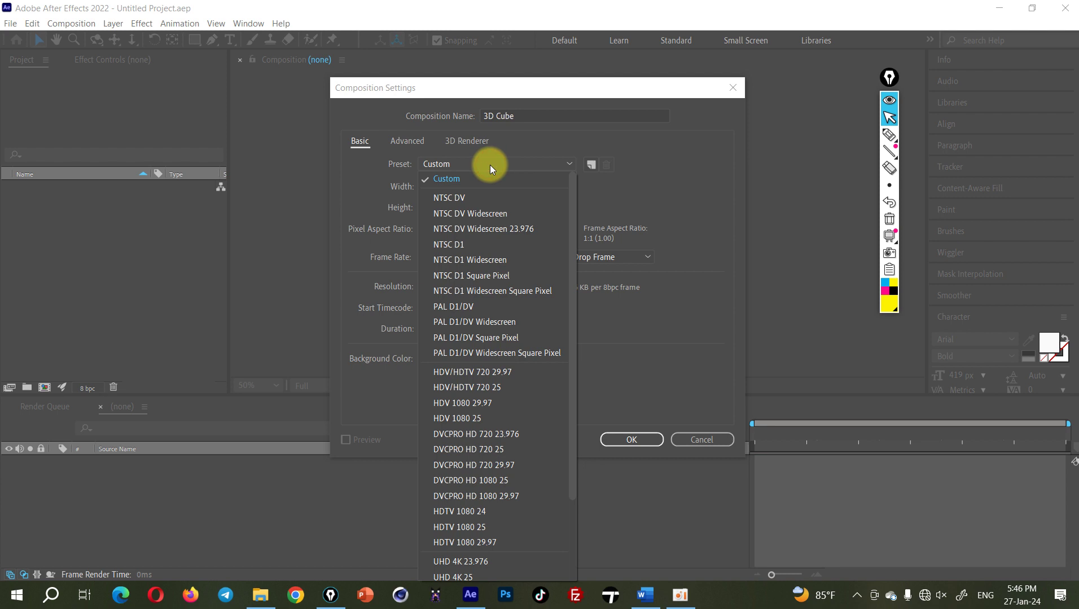
{"action": "left_click", "coordinate": [473, 542]}
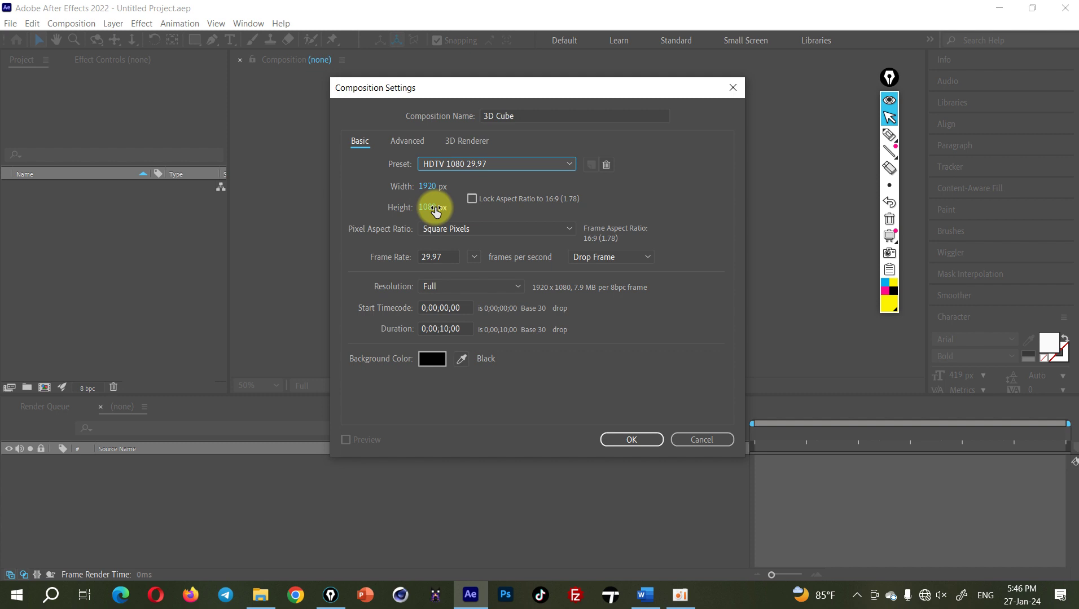
{"action": "left_click", "coordinate": [429, 329]}
{"action": "left_click", "coordinate": [413, 331]}
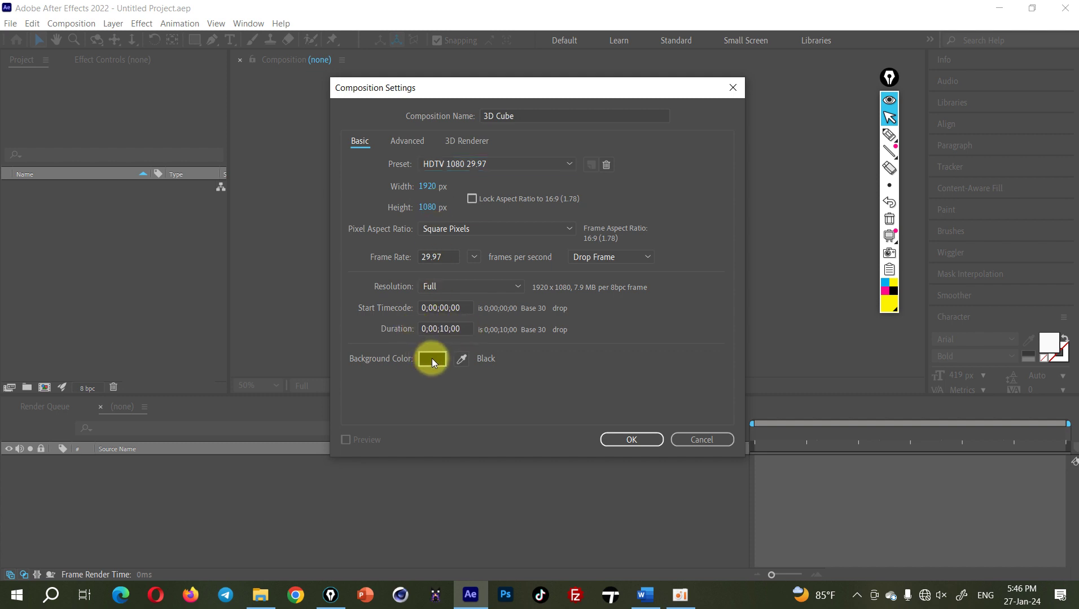
{"action": "left_click", "coordinate": [436, 257]}
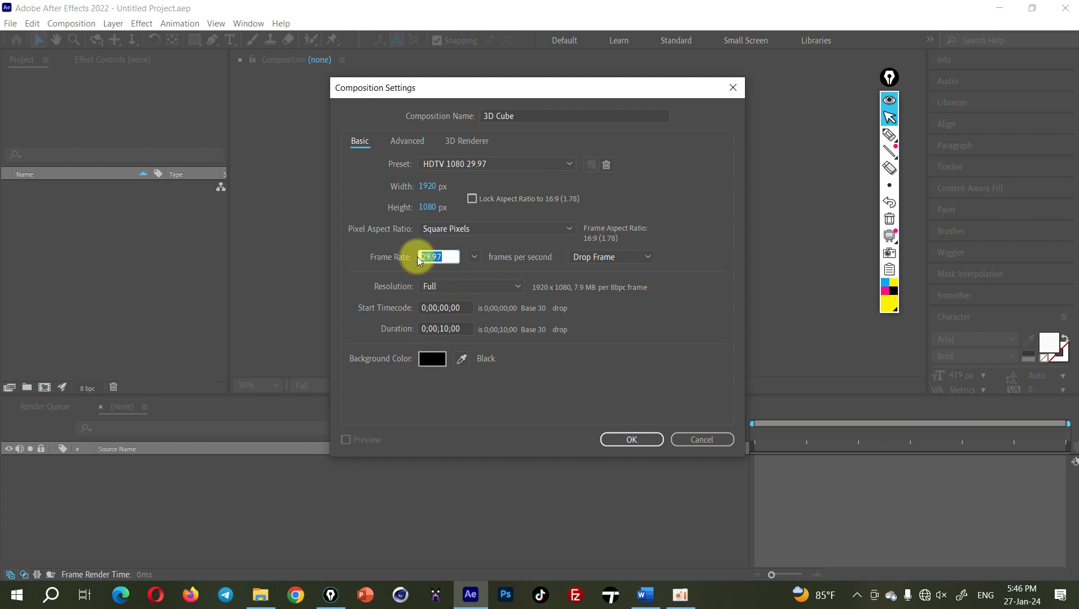
{"action": "left_click", "coordinate": [623, 439]}
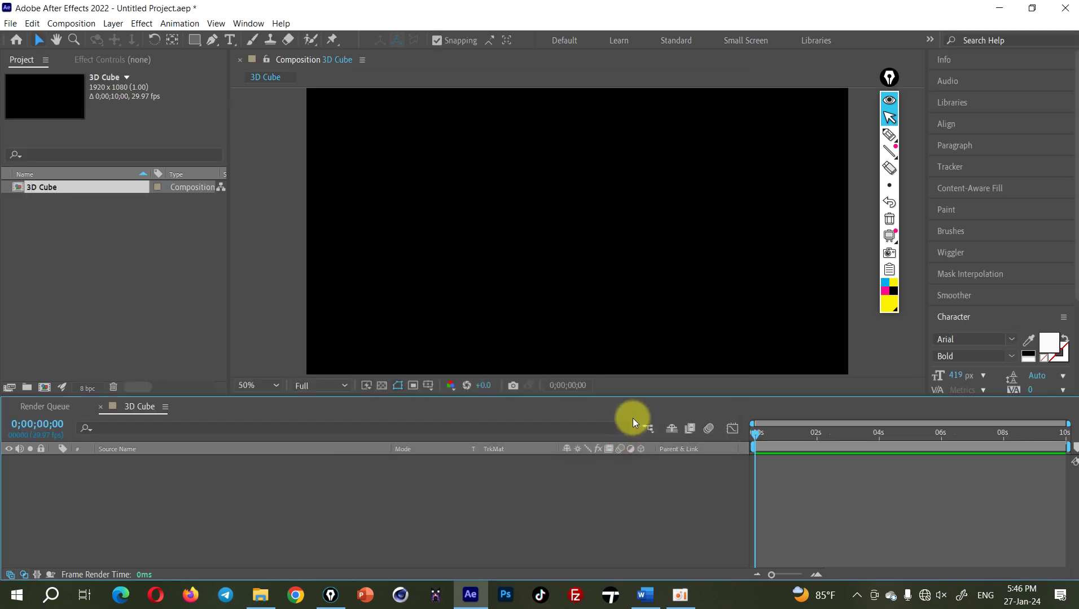
{"action": "left_click", "coordinate": [890, 201]}
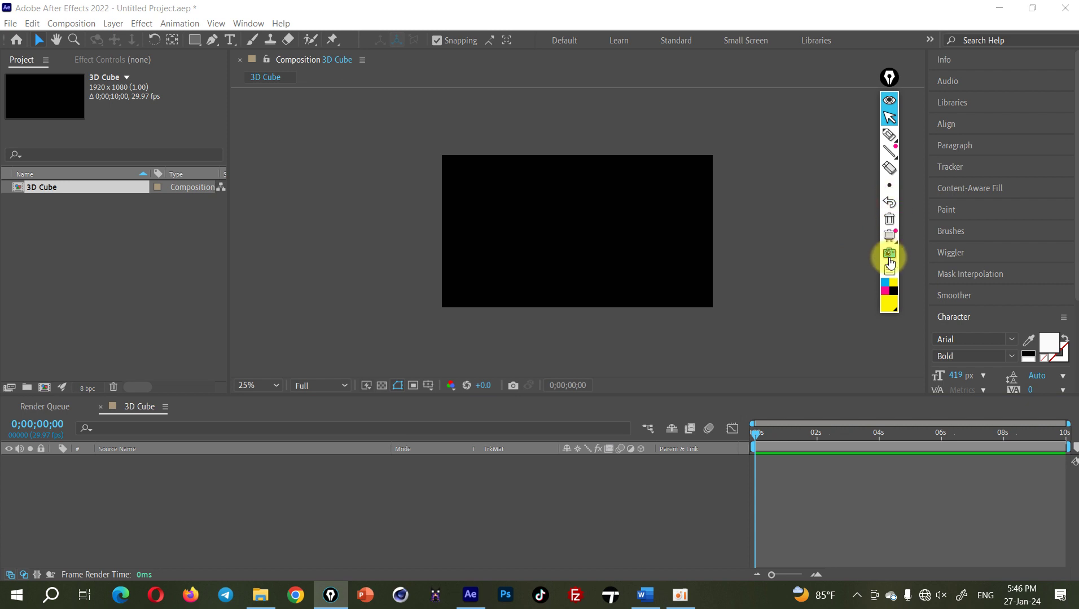
{"action": "left_click", "coordinate": [890, 135]}
{"action": "left_click_drag", "start_coordinate": [550, 340], "coordinate": [568, 359]}
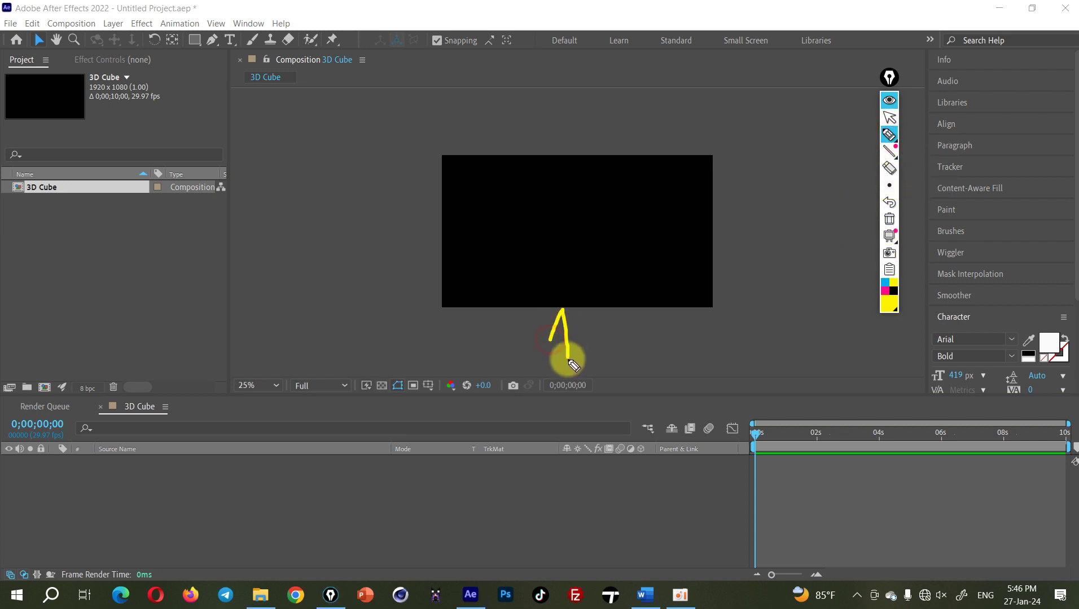
{"action": "mouse_move", "coordinate": [587, 317]}
{"action": "left_mouse_down"}
{"action": "mouse_move", "coordinate": [592, 352]}
{"action": "mouse_move", "coordinate": [620, 342]}
{"action": "mouse_move", "coordinate": [628, 325]}
{"action": "left_mouse_up"}
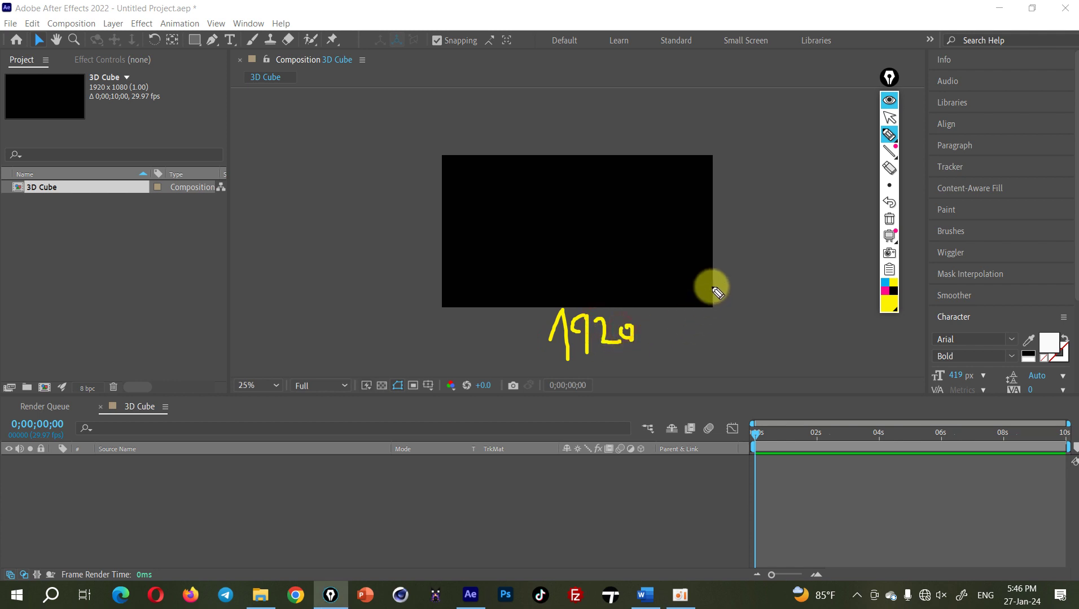
{"action": "mouse_move", "coordinate": [734, 212]}
{"action": "left_mouse_down"}
{"action": "mouse_move", "coordinate": [738, 254]}
{"action": "mouse_move", "coordinate": [772, 204]}
{"action": "left_mouse_up"}
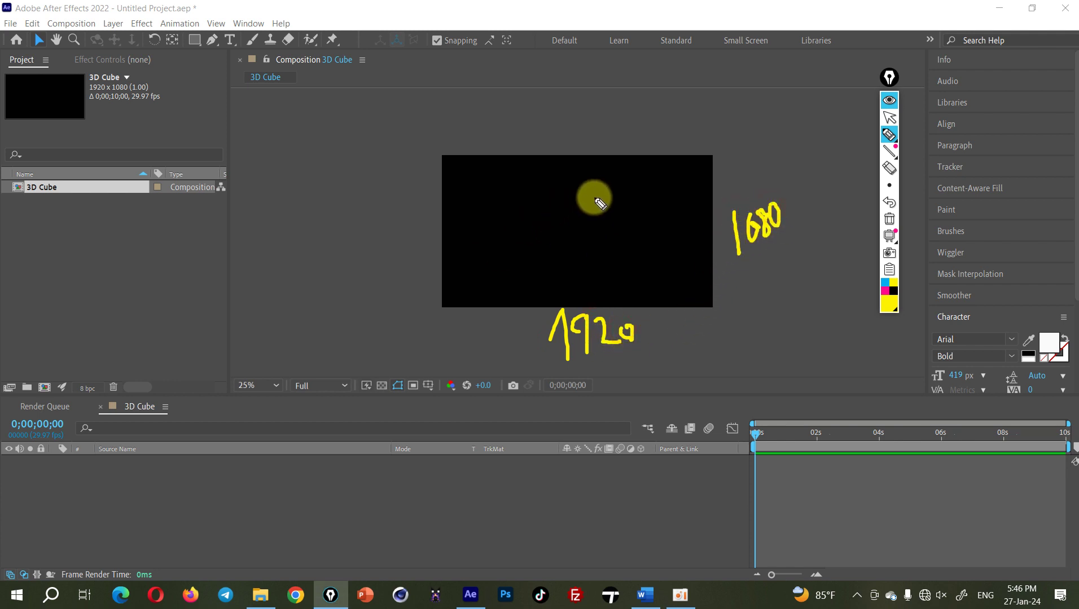
{"action": "left_click_drag", "start_coordinate": [1067, 413], "coordinate": [1062, 419]}
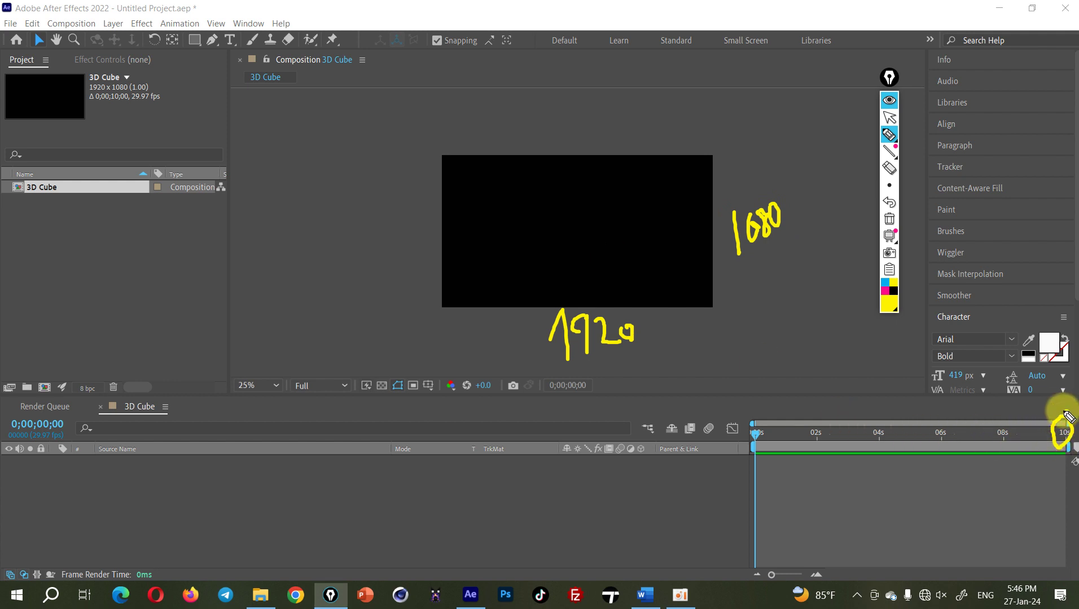
{"action": "left_click", "coordinate": [890, 100]}
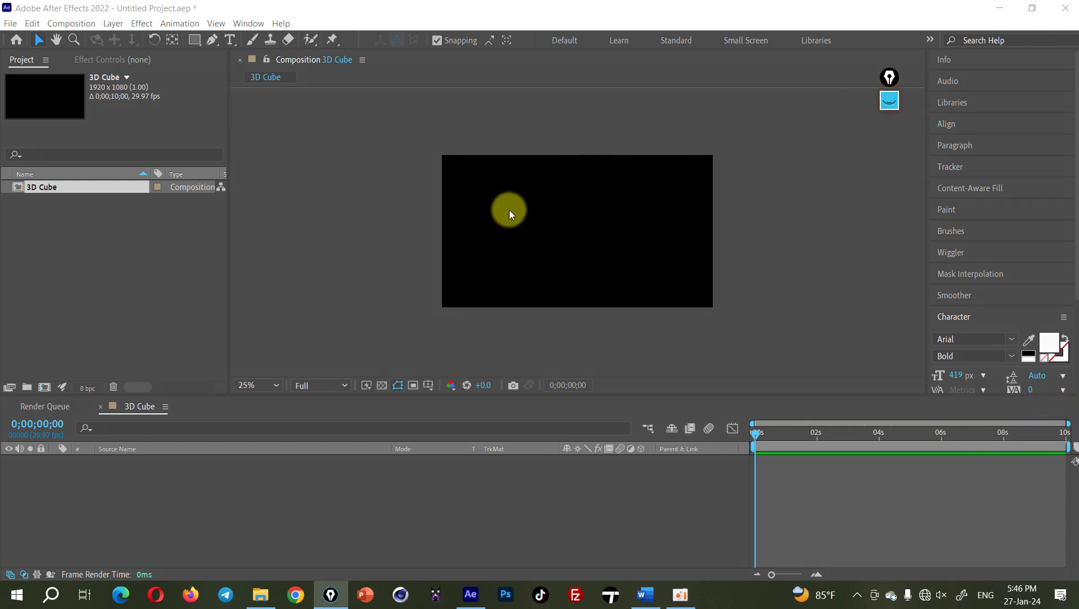
{"action": "key", "text": "period"}
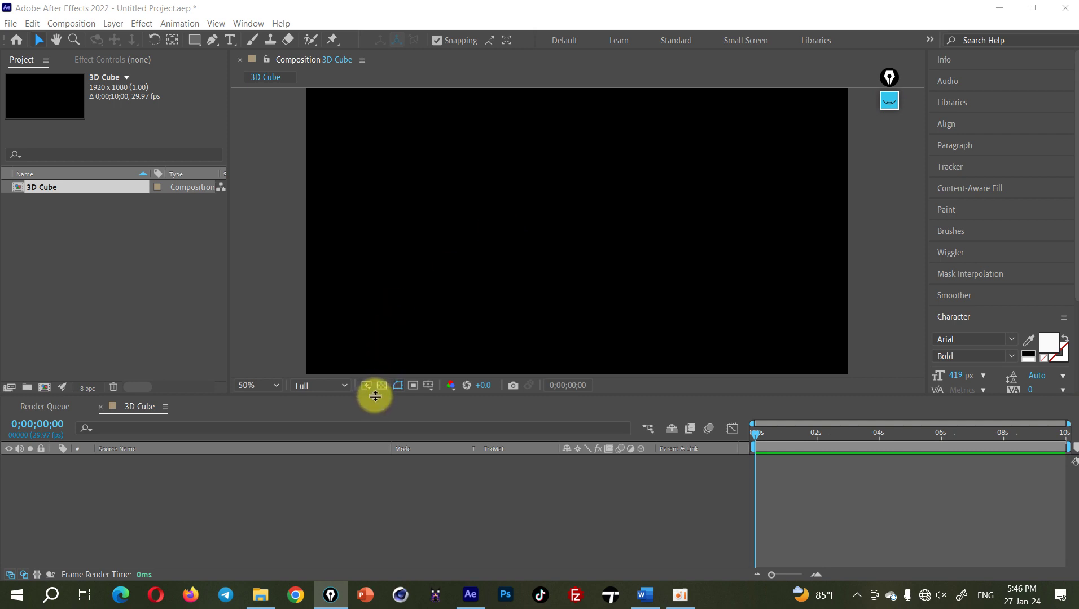
{"action": "left_click_drag", "start_coordinate": [372, 397], "coordinate": [369, 413]}
{"action": "key", "text": "comma"}
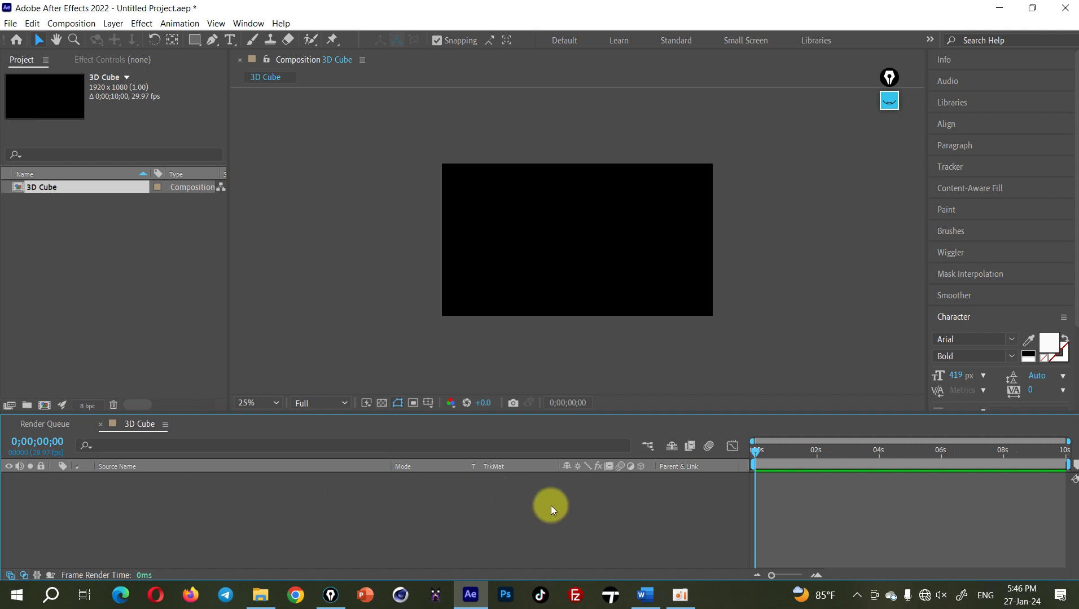
{"action": "left_click", "coordinate": [645, 595]}
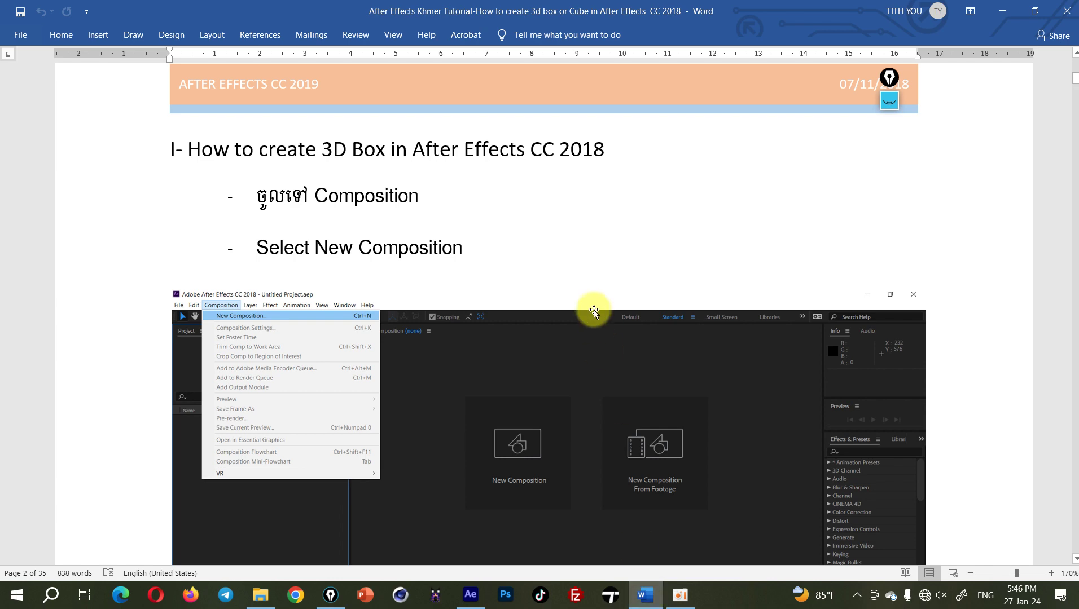
{"action": "scroll", "coordinate": [492, 255], "scroll_direction": "down", "scroll_amount": 5}
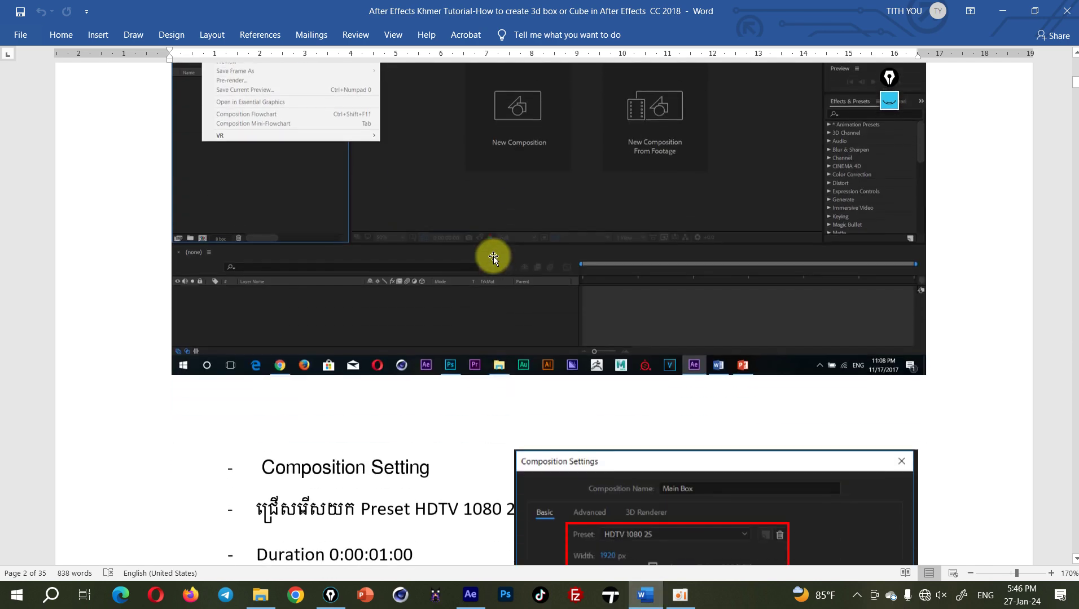
{"action": "scroll", "coordinate": [494, 256], "scroll_direction": "down", "scroll_amount": 1}
{"action": "scroll", "coordinate": [495, 257], "scroll_direction": "down", "scroll_amount": 2}
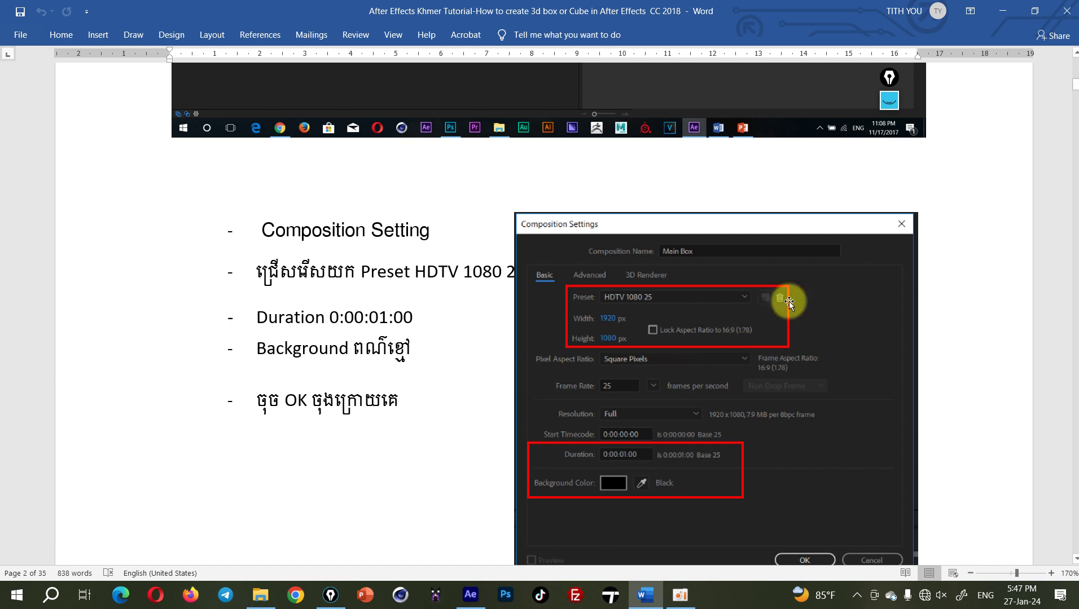
{"action": "left_click", "coordinate": [1004, 11]}
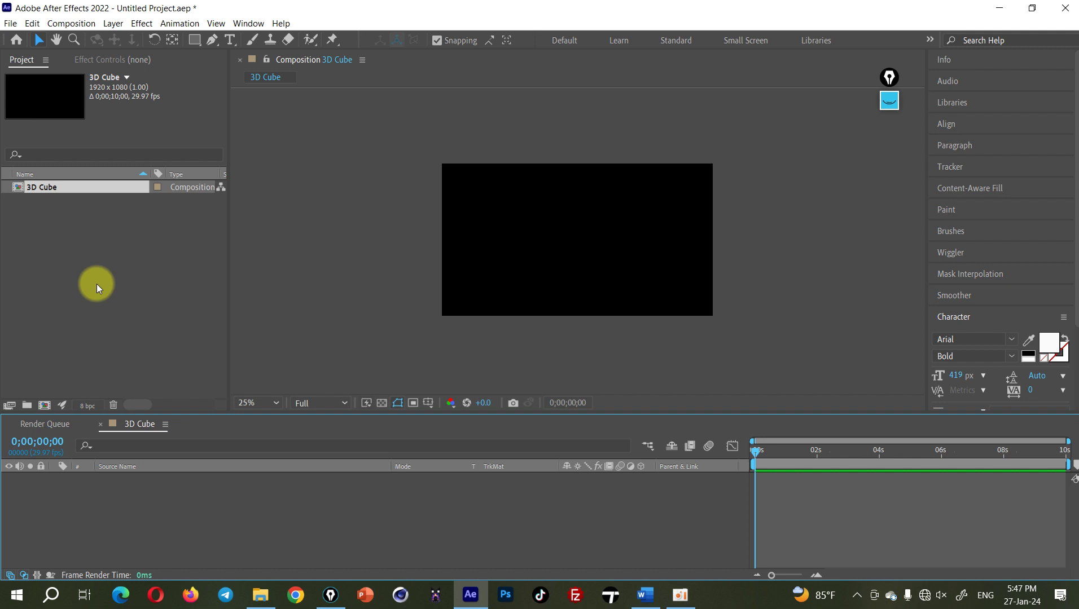
Step: Enlarge the timeline panel and bring up Solid Settings for a new solid layer
{"action": "left_click", "coordinate": [85, 263]}
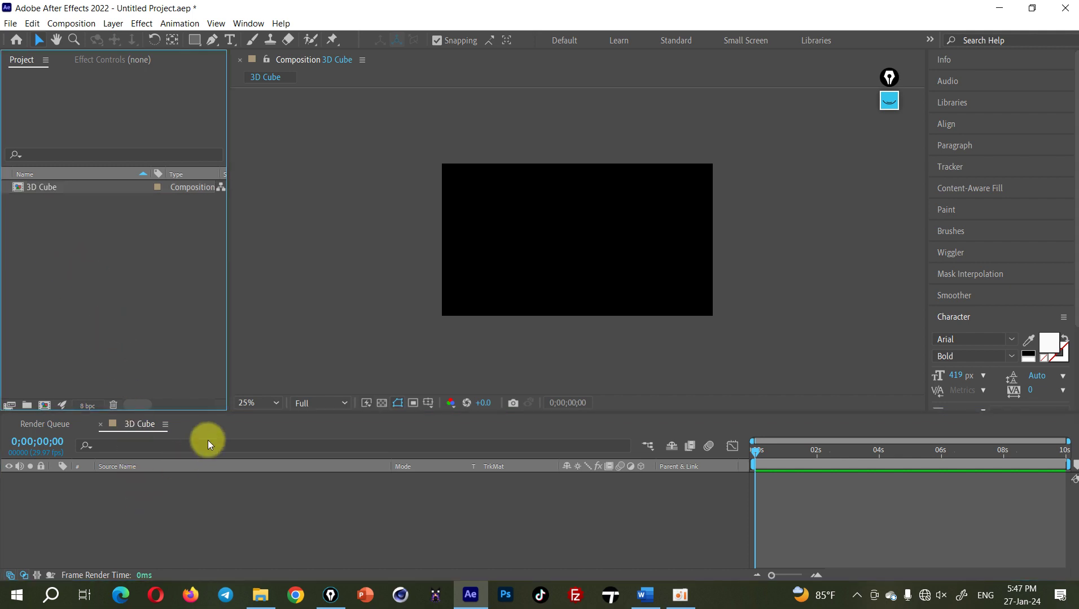
{"action": "left_click_drag", "start_coordinate": [245, 414], "coordinate": [246, 341]}
{"action": "right_click", "coordinate": [201, 458]}
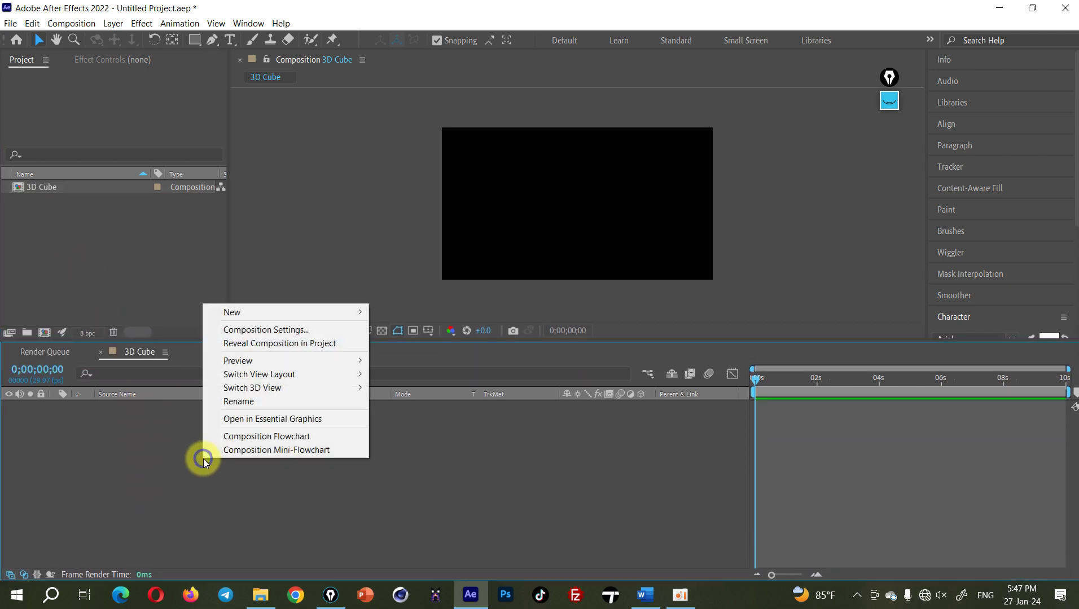
{"action": "mouse_move", "coordinate": [325, 312]}
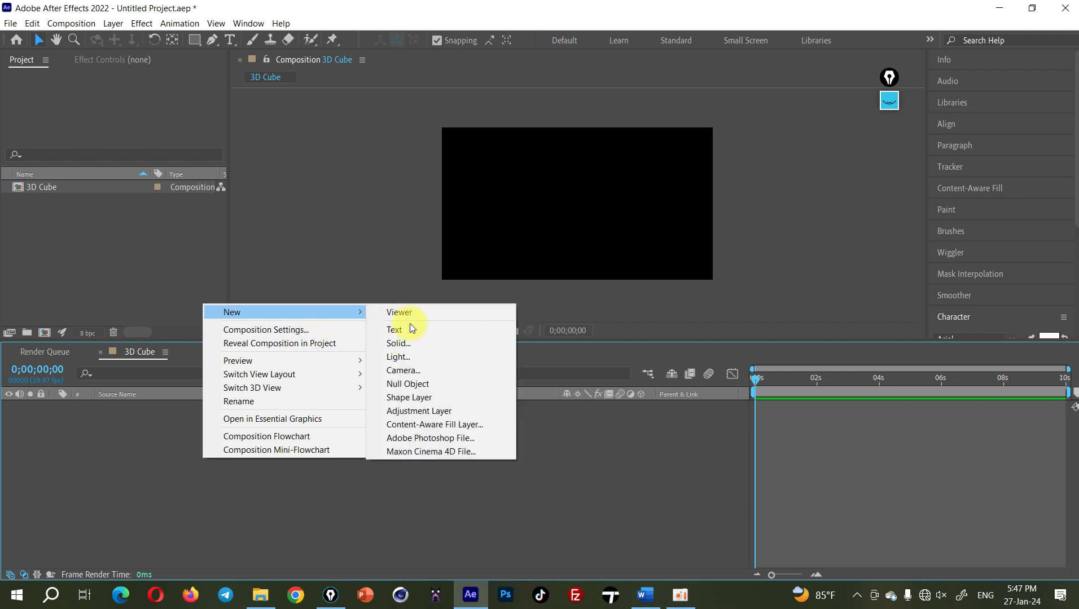
{"action": "left_click", "coordinate": [427, 13]}
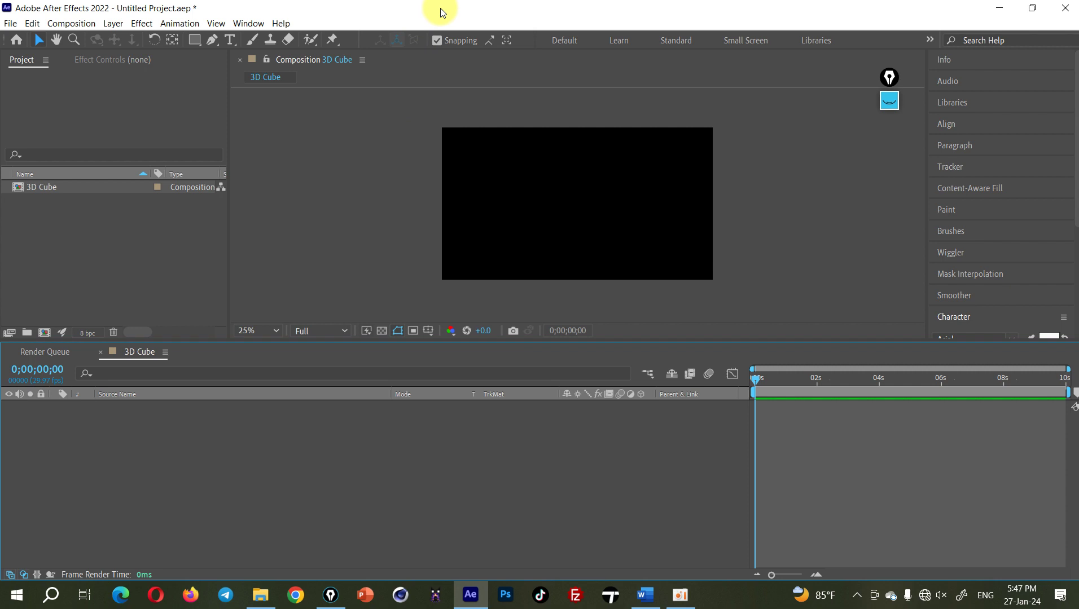
{"action": "key", "text": "ctrl+y"}
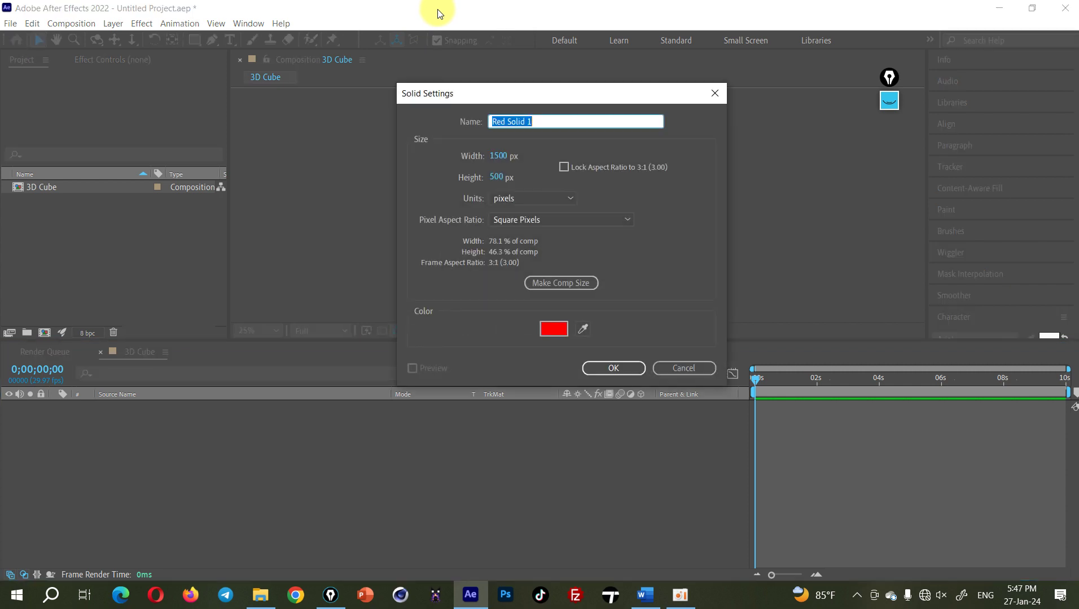
Step: Name the solid F1 and ready the annotation pen, clearing old drawings
{"action": "type", "text": "F"}
{"action": "type", "text": "1"}
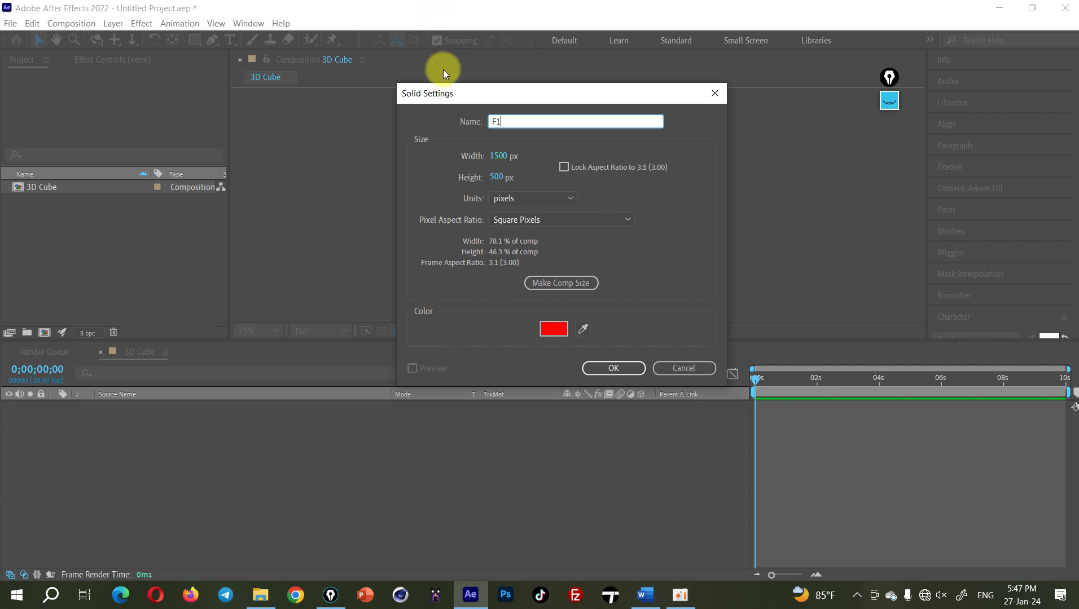
{"action": "left_click", "coordinate": [503, 156]}
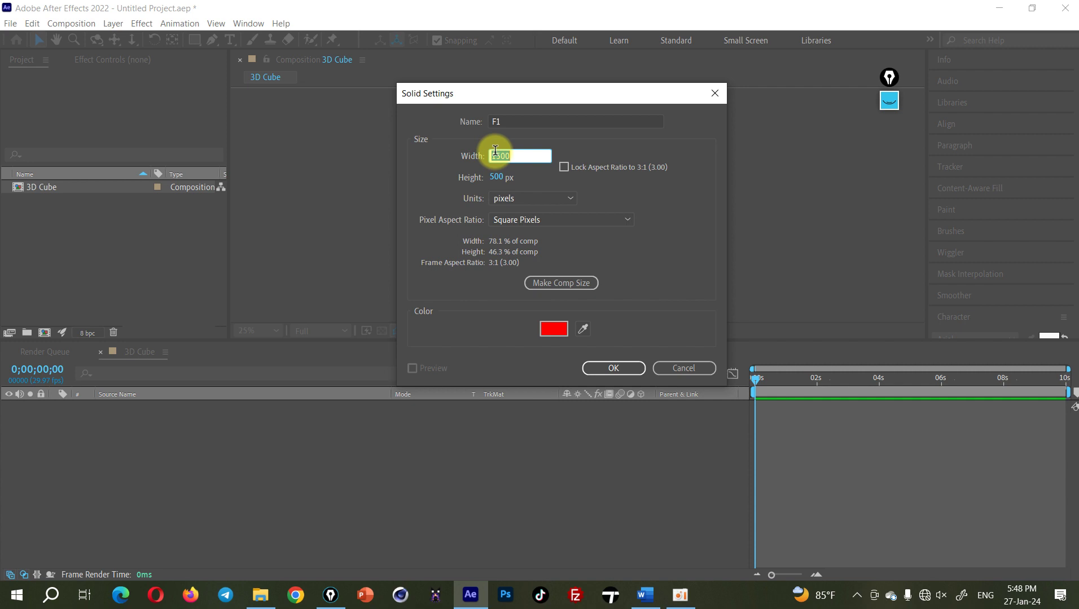
{"action": "left_click_drag", "start_coordinate": [891, 104], "coordinate": [343, 242]}
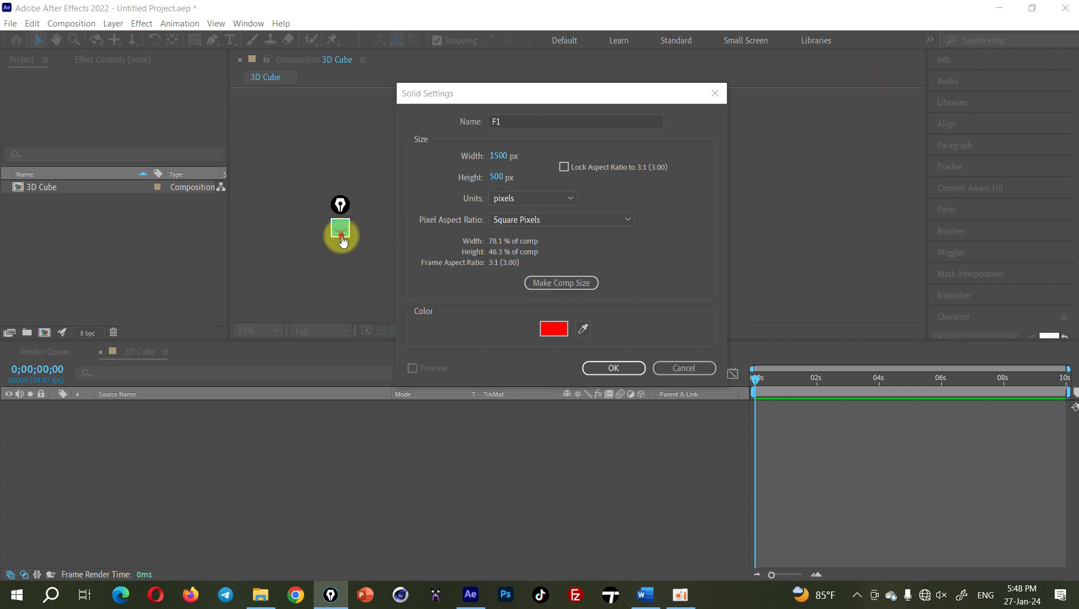
{"action": "left_click", "coordinate": [343, 241]}
{"action": "left_click", "coordinate": [340, 347]}
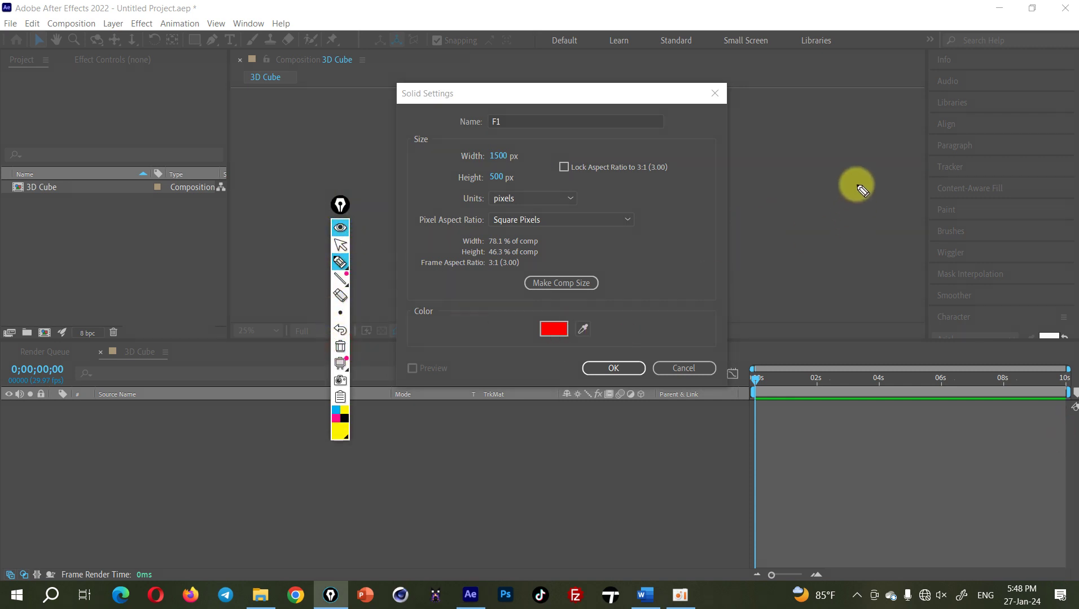
Step: Sketch a cube beside the dialog and label its sides as 500
{"action": "left_click_drag", "start_coordinate": [862, 158], "coordinate": [916, 222]}
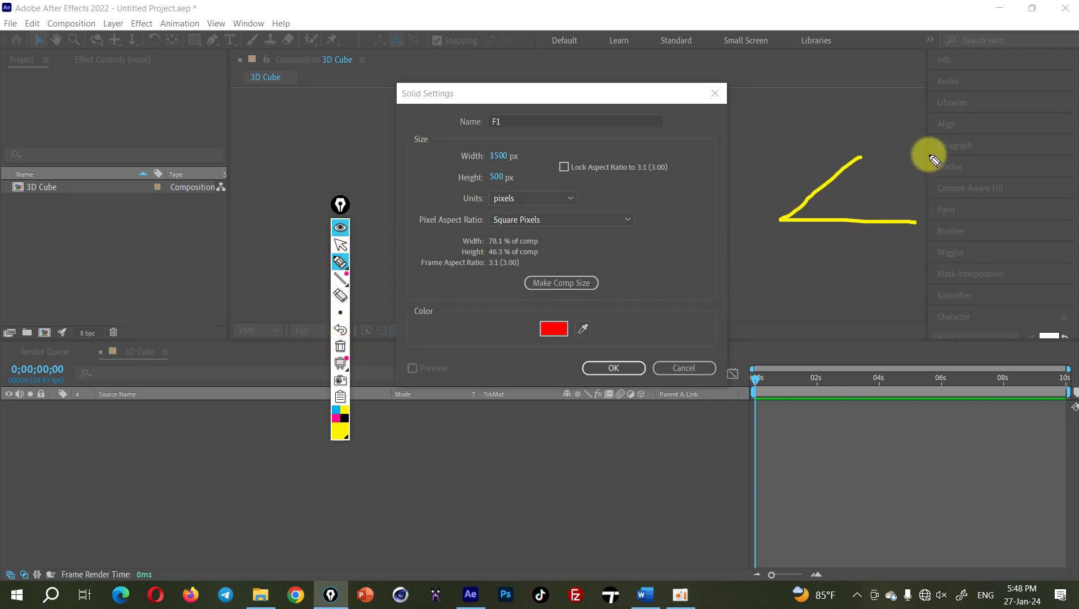
{"action": "left_click_drag", "start_coordinate": [850, 152], "coordinate": [920, 224]}
{"action": "left_click_drag", "start_coordinate": [775, 220], "coordinate": [778, 349]}
{"action": "mouse_move", "coordinate": [919, 224]}
{"action": "left_mouse_down"}
{"action": "mouse_move", "coordinate": [891, 337]}
{"action": "mouse_move", "coordinate": [778, 339]}
{"action": "left_mouse_up"}
{"action": "left_click_drag", "start_coordinate": [970, 153], "coordinate": [939, 340]}
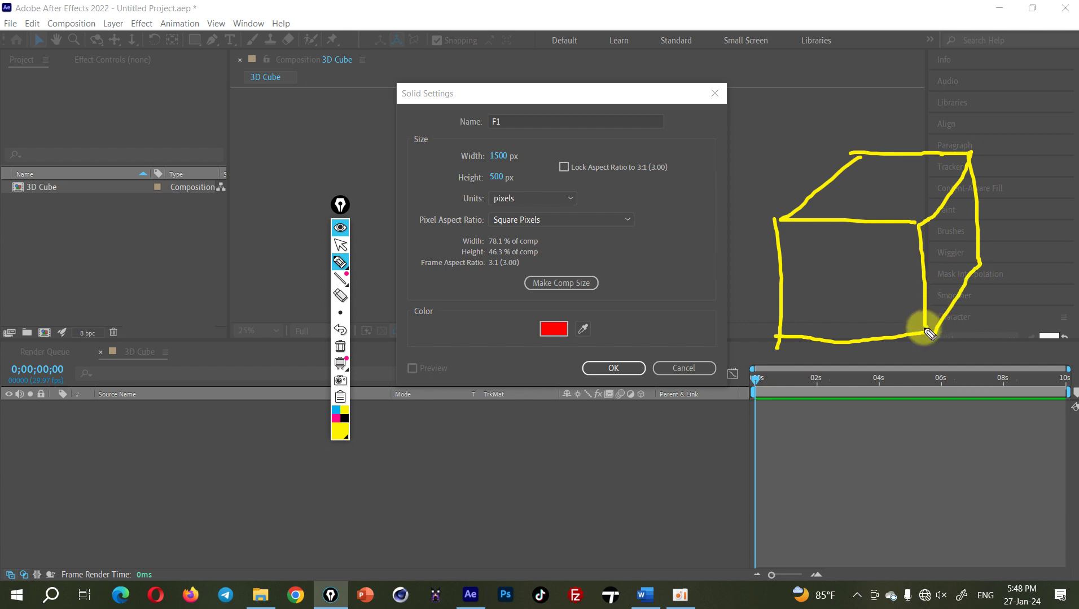
{"action": "mouse_move", "coordinate": [841, 359]}
{"action": "left_mouse_down"}
{"action": "mouse_move", "coordinate": [866, 395]}
{"action": "mouse_move", "coordinate": [844, 402]}
{"action": "mouse_move", "coordinate": [897, 378]}
{"action": "left_mouse_up"}
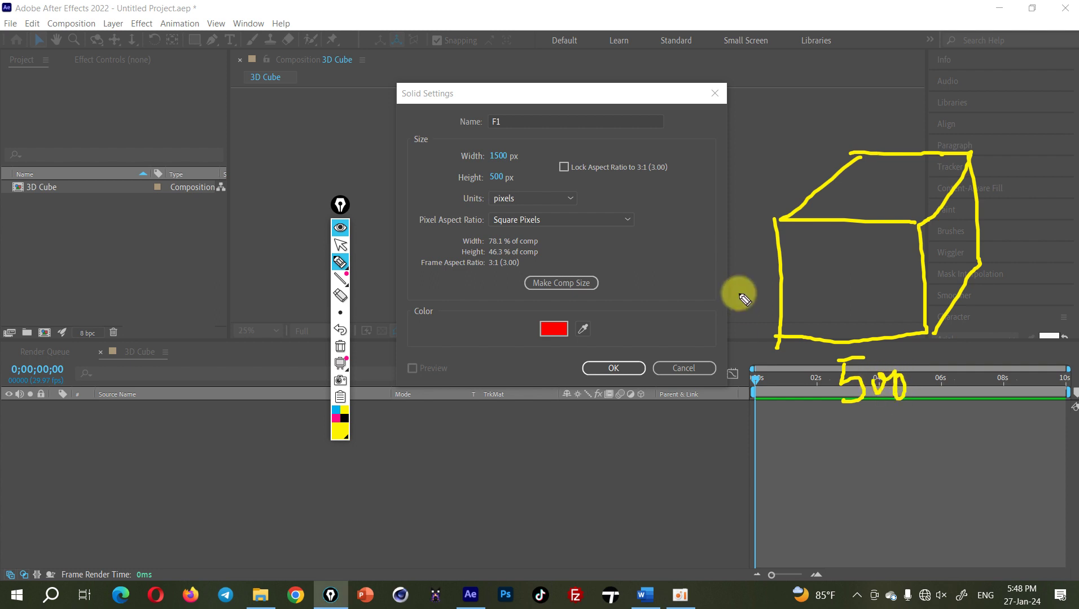
{"action": "mouse_move", "coordinate": [728, 273]}
{"action": "left_mouse_down"}
{"action": "mouse_move", "coordinate": [731, 309]}
{"action": "mouse_move", "coordinate": [759, 285]}
{"action": "left_mouse_up"}
{"action": "left_click_drag", "start_coordinate": [772, 279], "coordinate": [773, 291]}
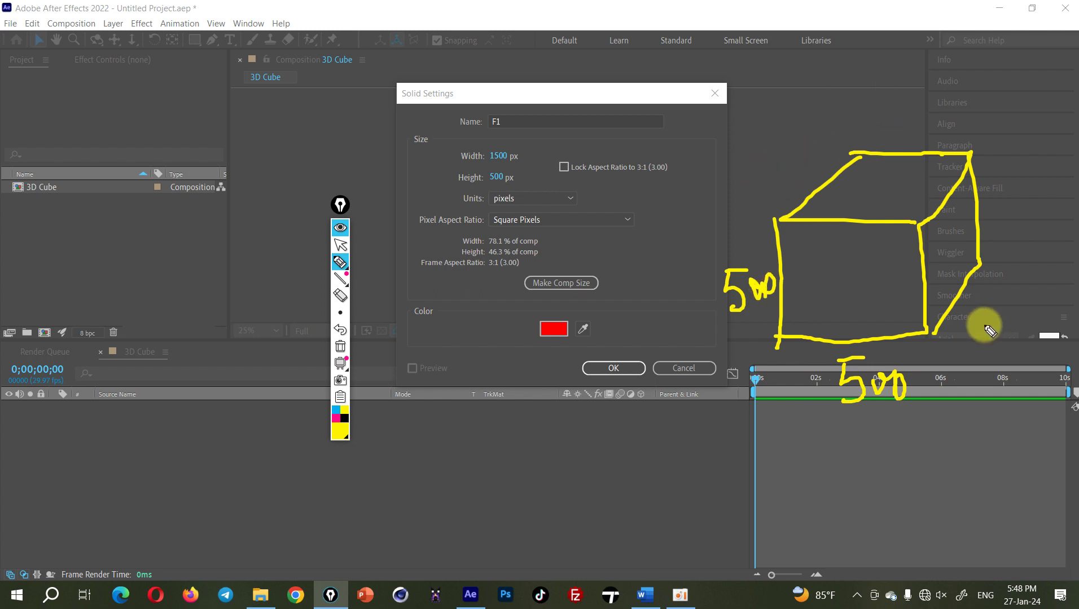
{"action": "mouse_move", "coordinate": [976, 307]}
{"action": "left_mouse_down"}
{"action": "mouse_move", "coordinate": [971, 338]}
{"action": "mouse_move", "coordinate": [1011, 305]}
{"action": "left_mouse_up"}
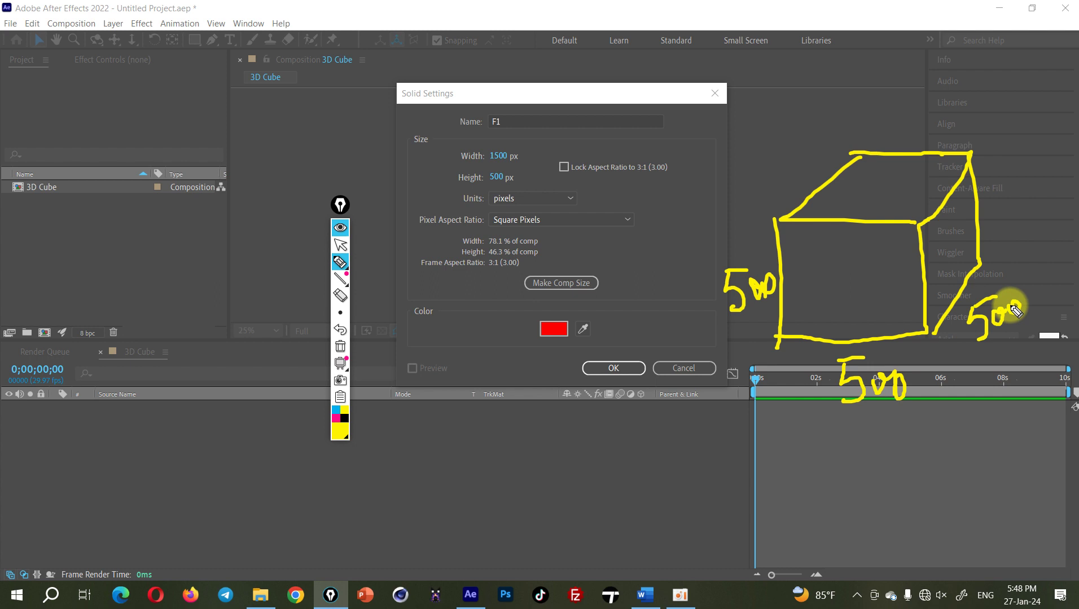
{"action": "left_click", "coordinate": [340, 227]}
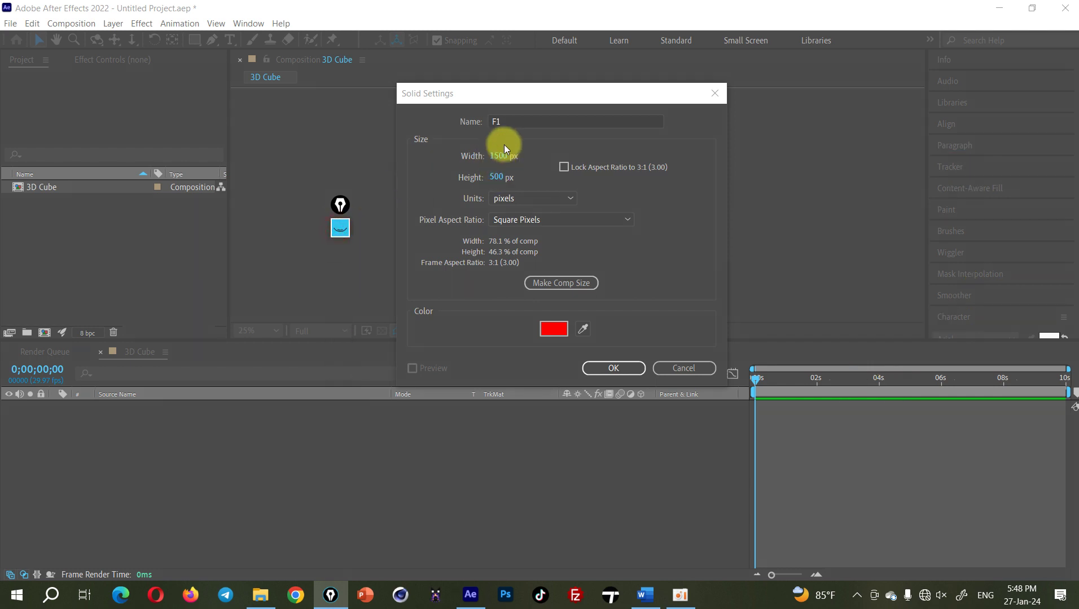
Step: Make the F1 solid 500 px wide and 500 px high, colour it blue, and create it
{"action": "left_click", "coordinate": [501, 157]}
{"action": "type", "text": "500"}
{"action": "left_click", "coordinate": [495, 178]}
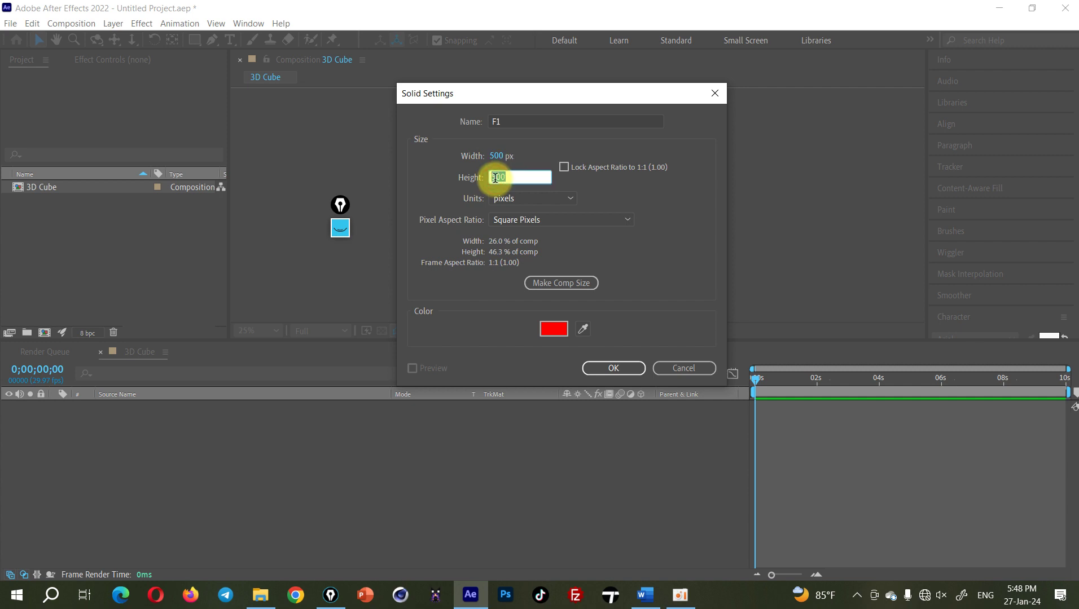
{"action": "left_click", "coordinate": [556, 329]}
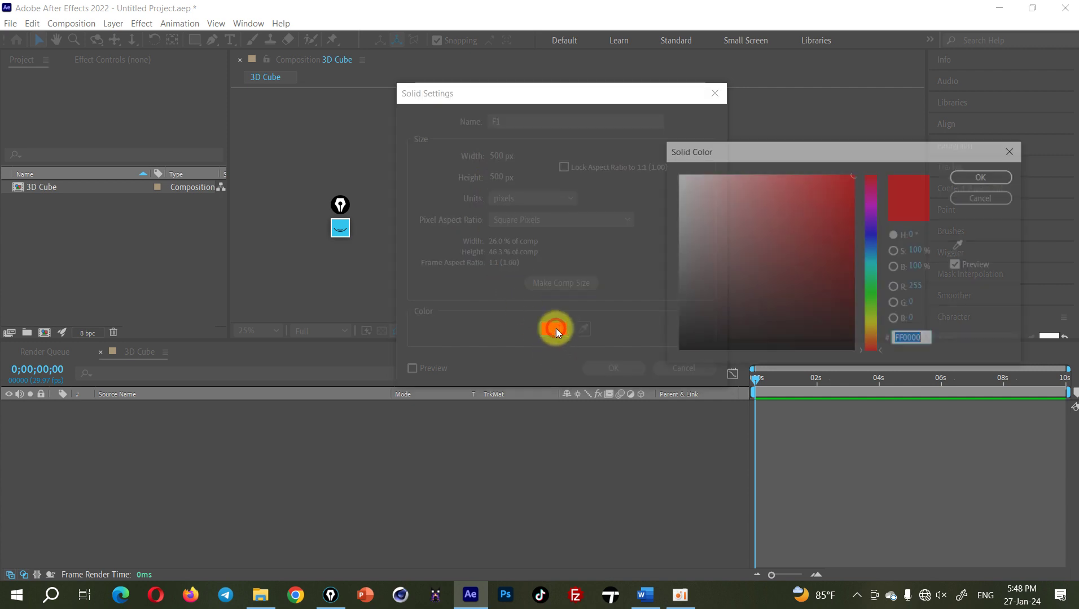
{"action": "left_click", "coordinate": [873, 249]}
{"action": "left_click", "coordinate": [980, 176]}
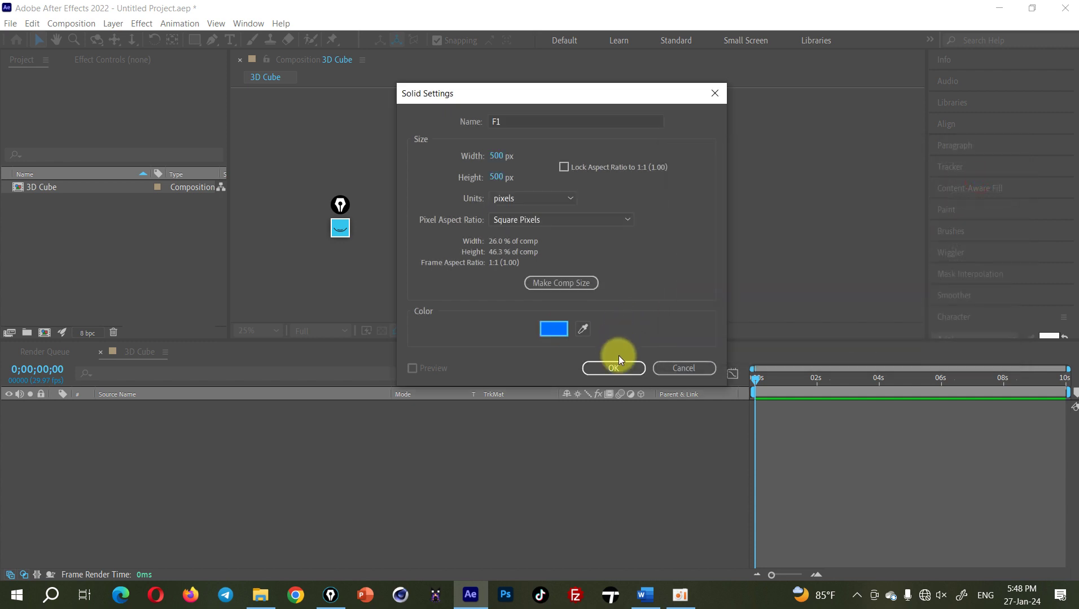
{"action": "left_click", "coordinate": [620, 367]}
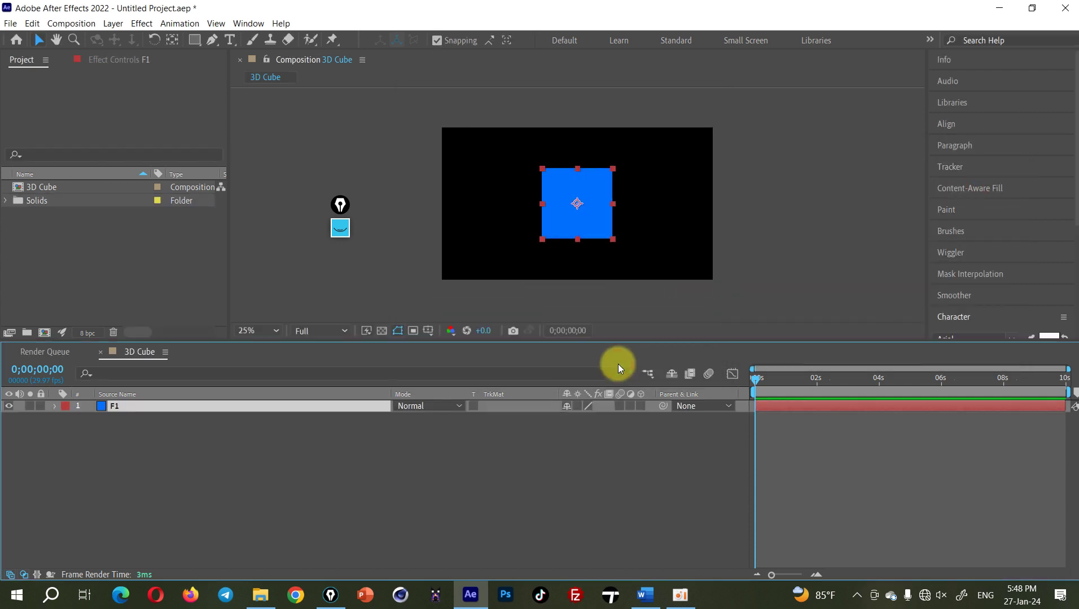
Step: Select the F1 layer and bring up the Layer menu
{"action": "left_click", "coordinate": [165, 487]}
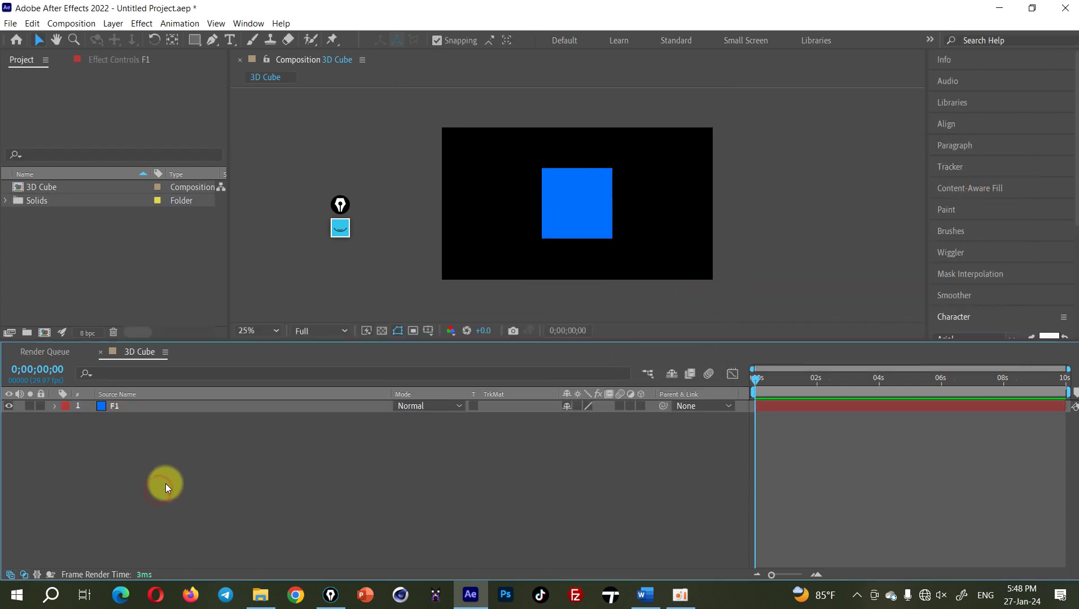
{"action": "left_click", "coordinate": [122, 408]}
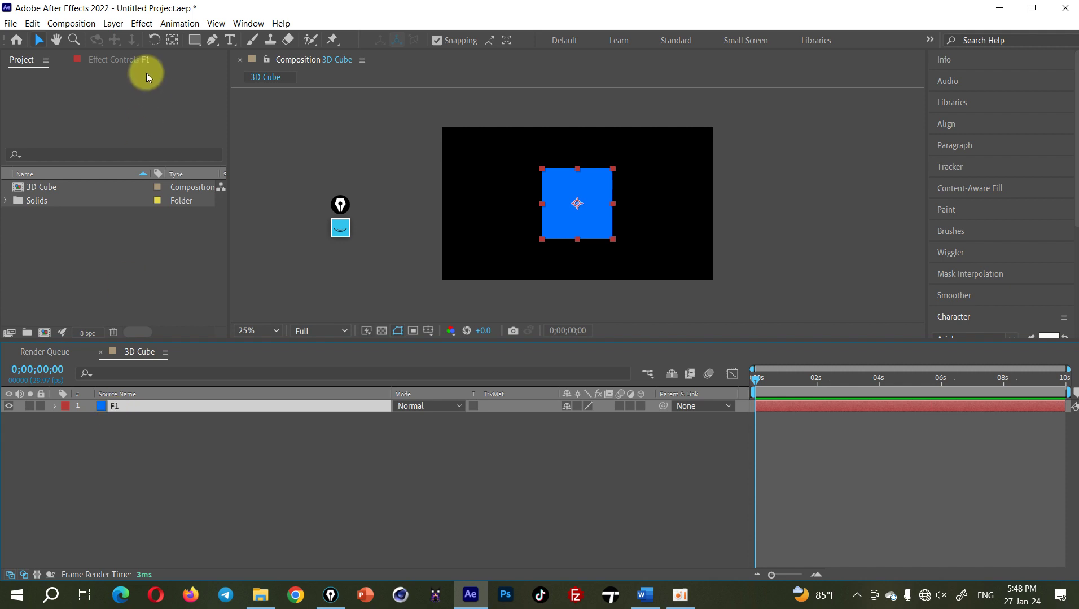
{"action": "left_click", "coordinate": [111, 25]}
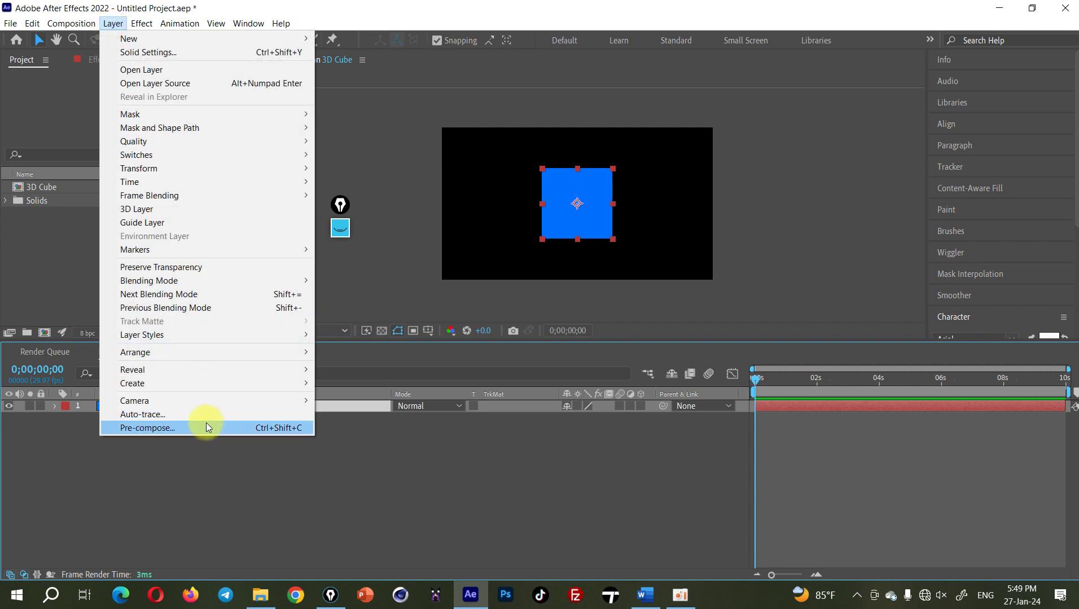
Step: Pre-compose the F1 layer as 'F1', moving all attributes into it, and circle that option in ink
{"action": "left_click", "coordinate": [287, 429]}
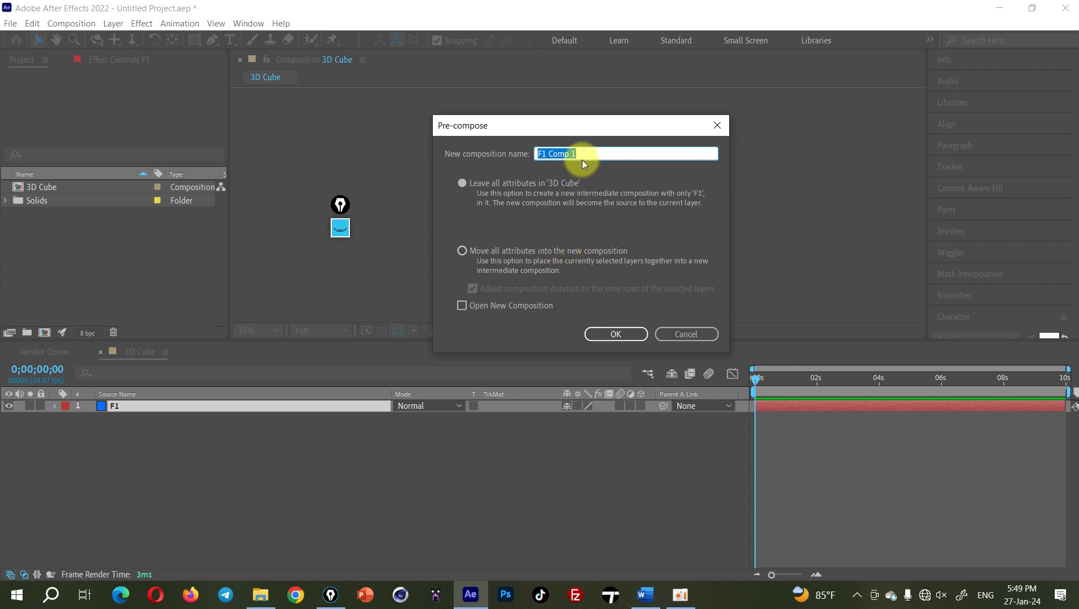
{"action": "type", "text": "F1"}
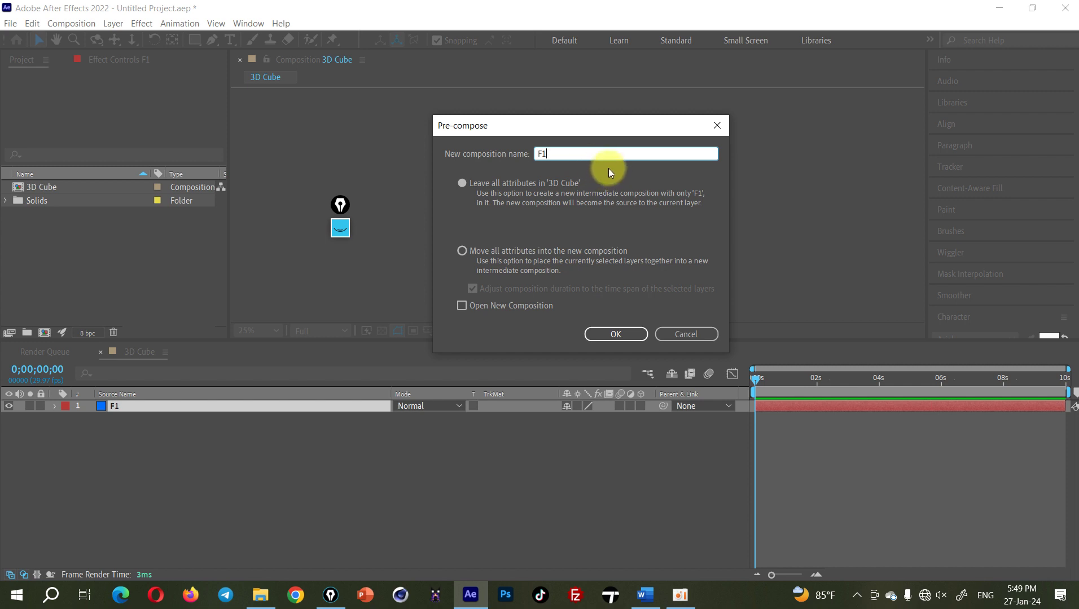
{"action": "left_click", "coordinate": [471, 252]}
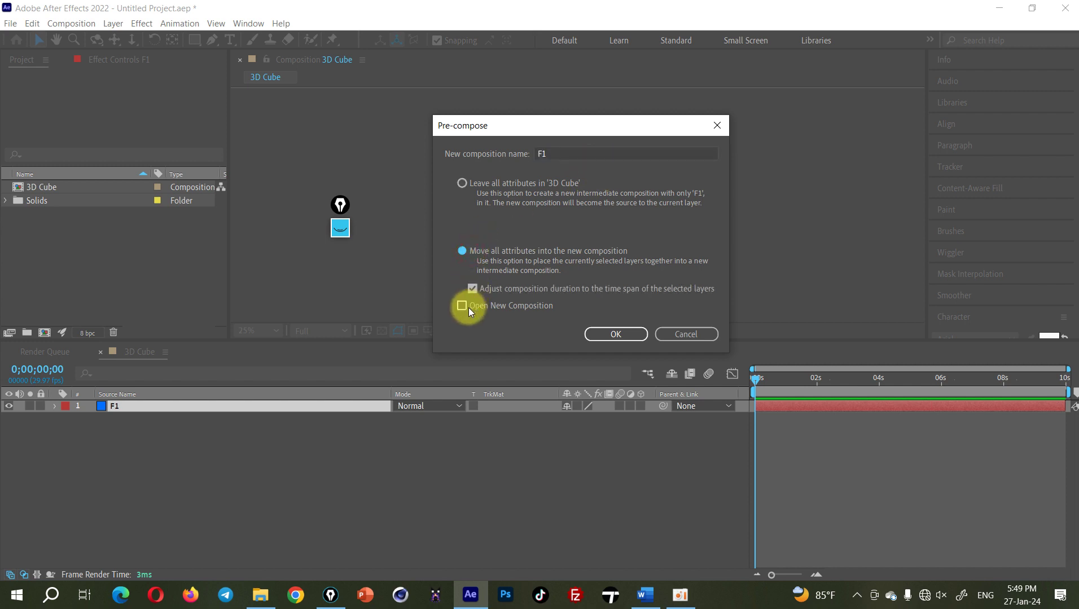
{"action": "mouse_move", "coordinate": [545, 126]}
{"action": "left_mouse_down"}
{"action": "mouse_move", "coordinate": [748, 113]}
{"action": "mouse_move", "coordinate": [787, 92]}
{"action": "left_mouse_up"}
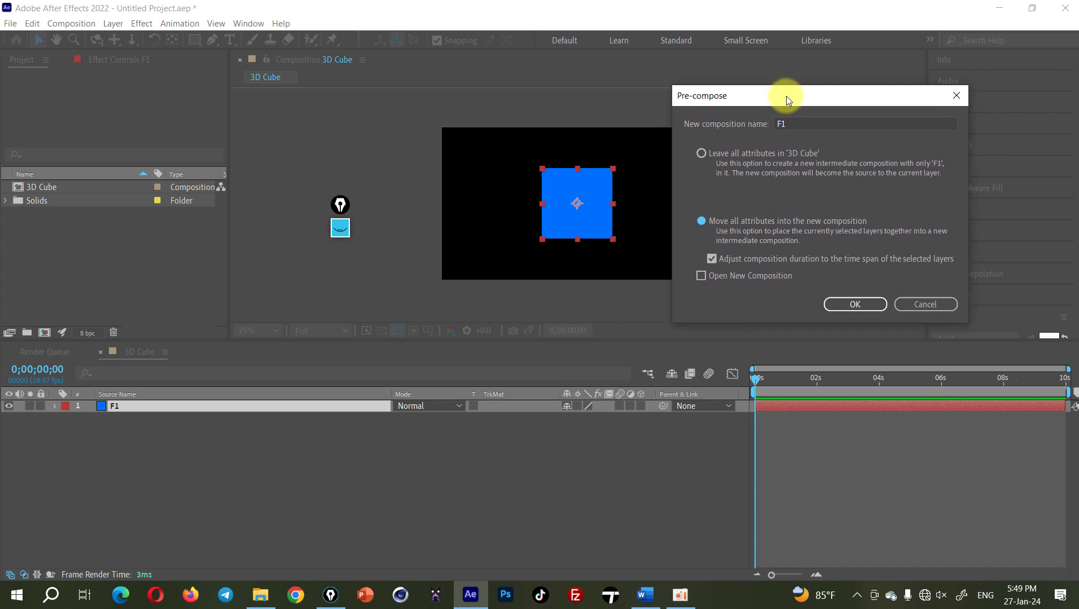
{"action": "left_click", "coordinate": [340, 228]}
{"action": "left_click", "coordinate": [340, 346]}
{"action": "mouse_move", "coordinate": [740, 201]}
{"action": "left_mouse_down"}
{"action": "mouse_move", "coordinate": [685, 220]}
{"action": "mouse_move", "coordinate": [728, 199]}
{"action": "left_mouse_up"}
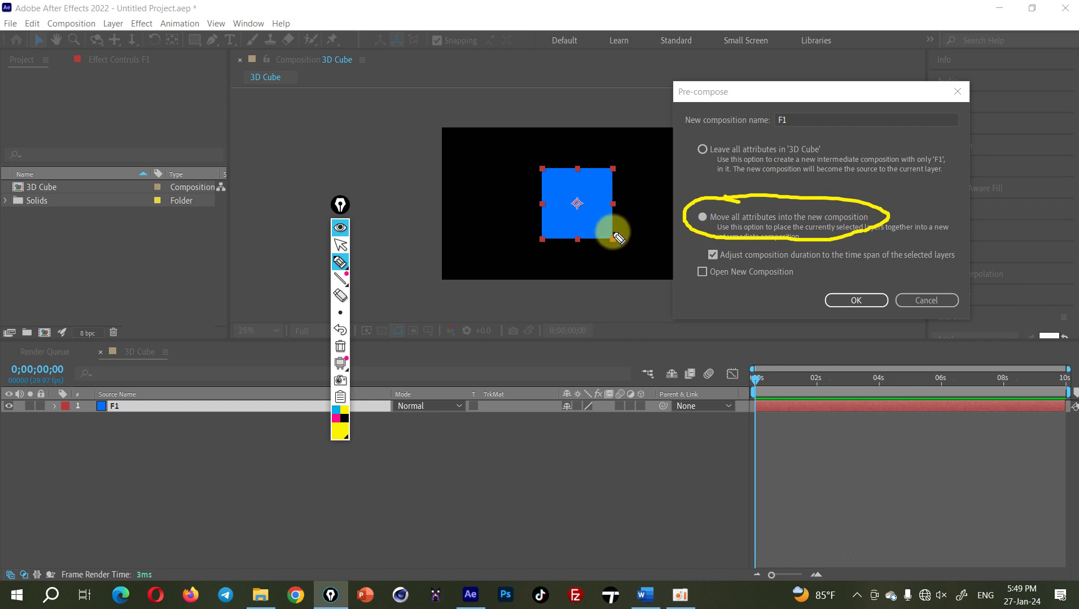
{"action": "left_click", "coordinate": [339, 228]}
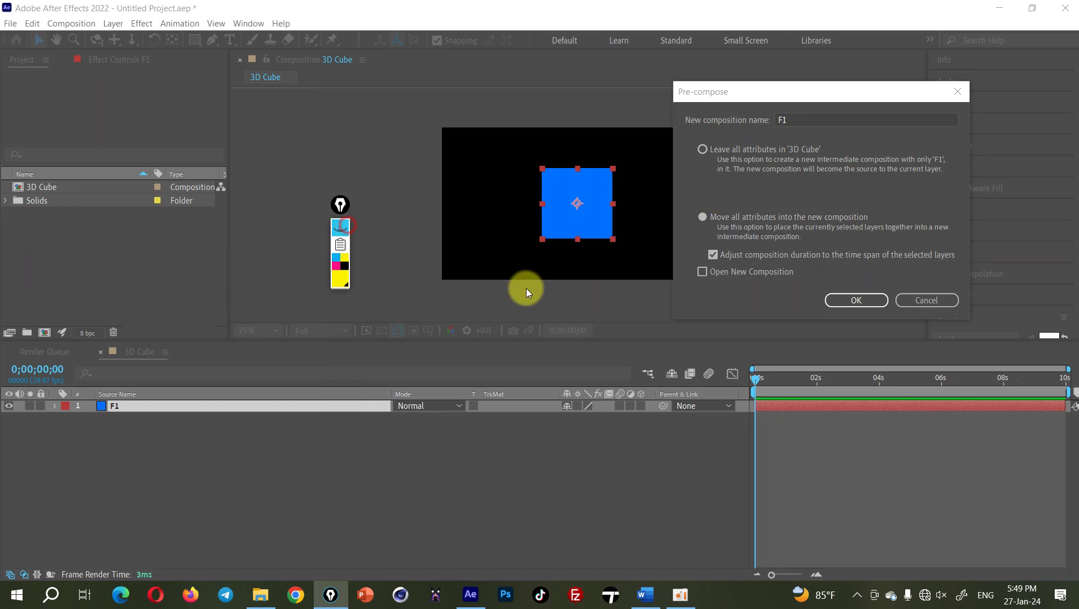
{"action": "left_click", "coordinate": [864, 301]}
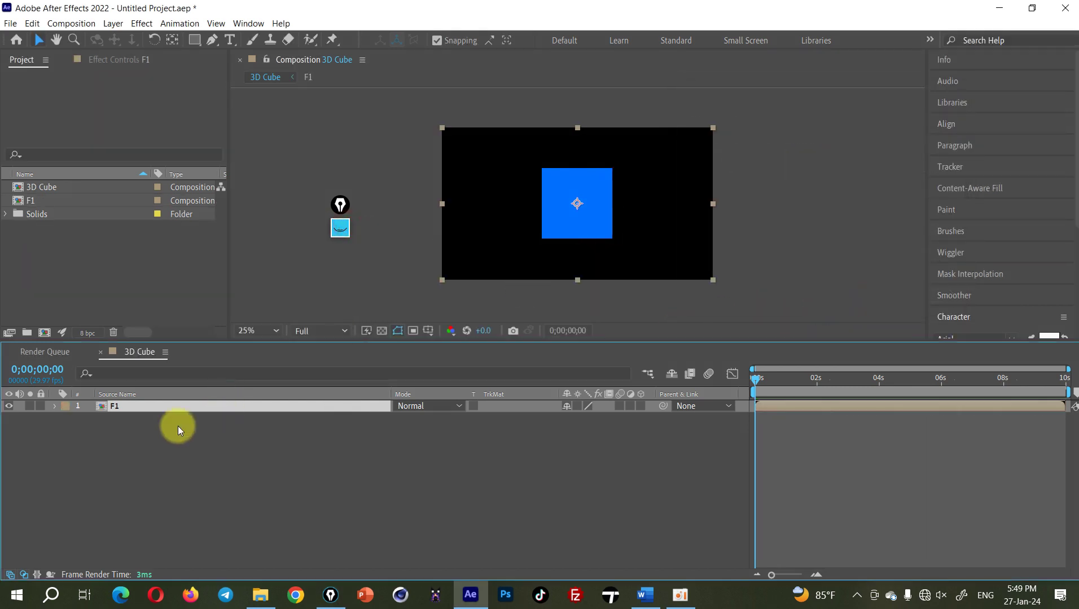
Step: Open the F1 precomp, check its 1920×1080 29.97 fps settings, and return to 3D Cube
{"action": "double_click", "coordinate": [113, 409]}
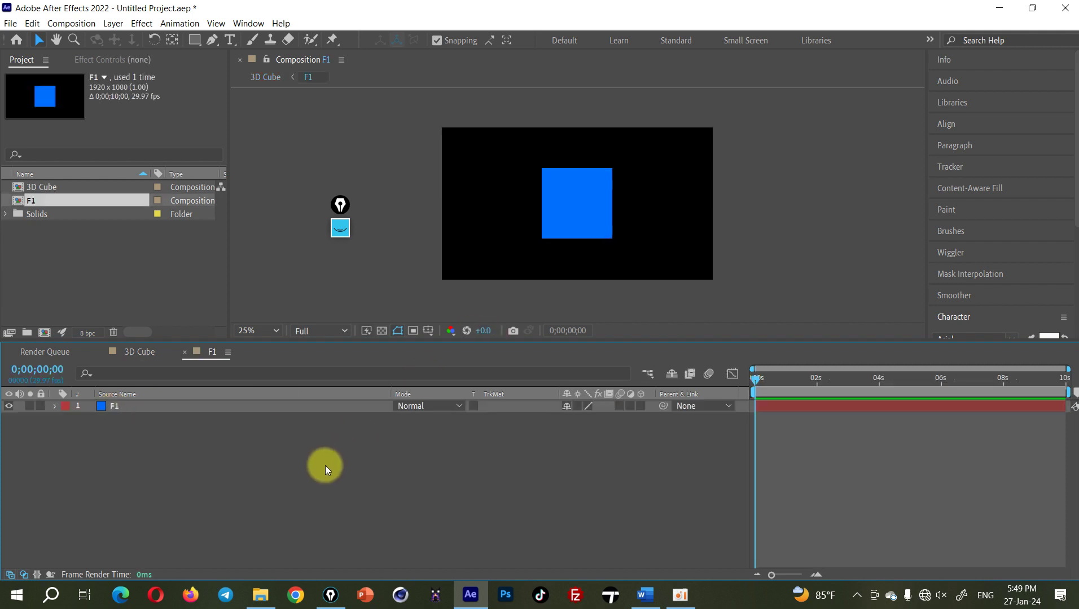
{"action": "key", "text": "ctrl+k"}
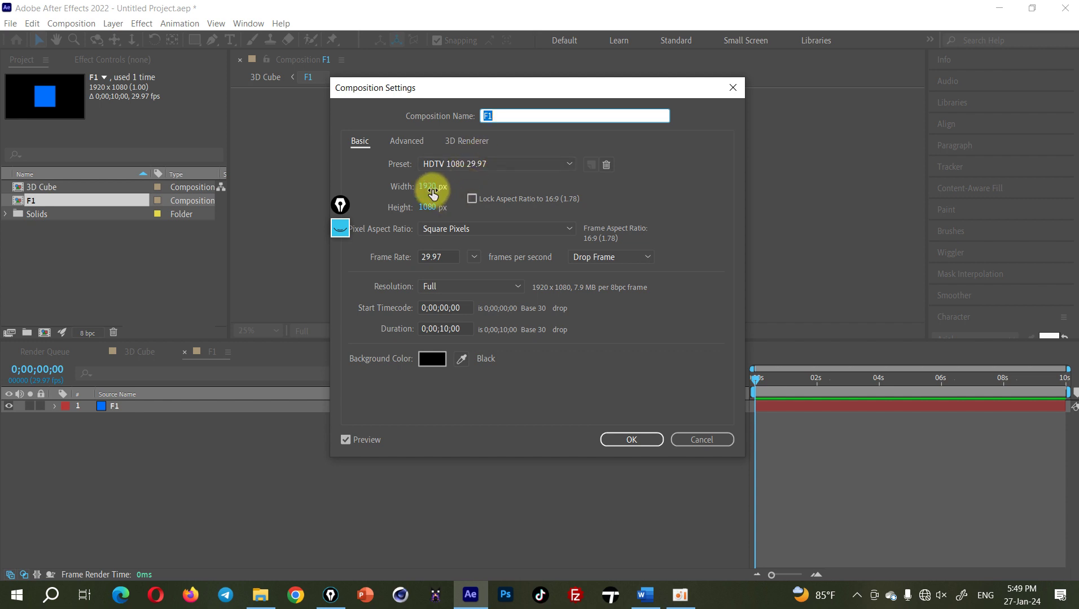
{"action": "left_click", "coordinate": [702, 439]}
{"action": "left_click", "coordinate": [135, 352]}
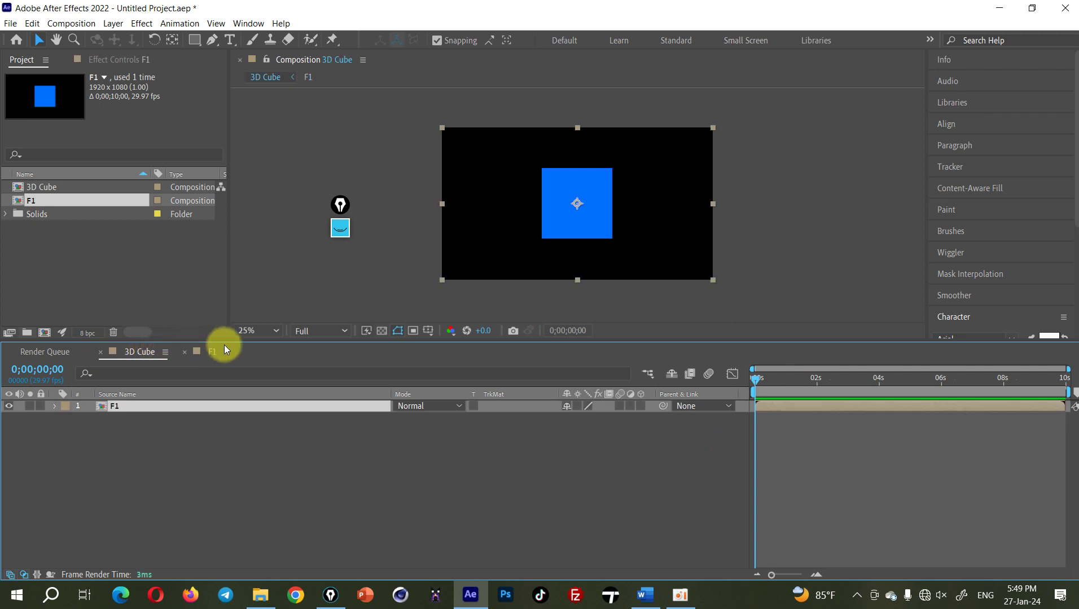
{"action": "left_click", "coordinate": [334, 236]}
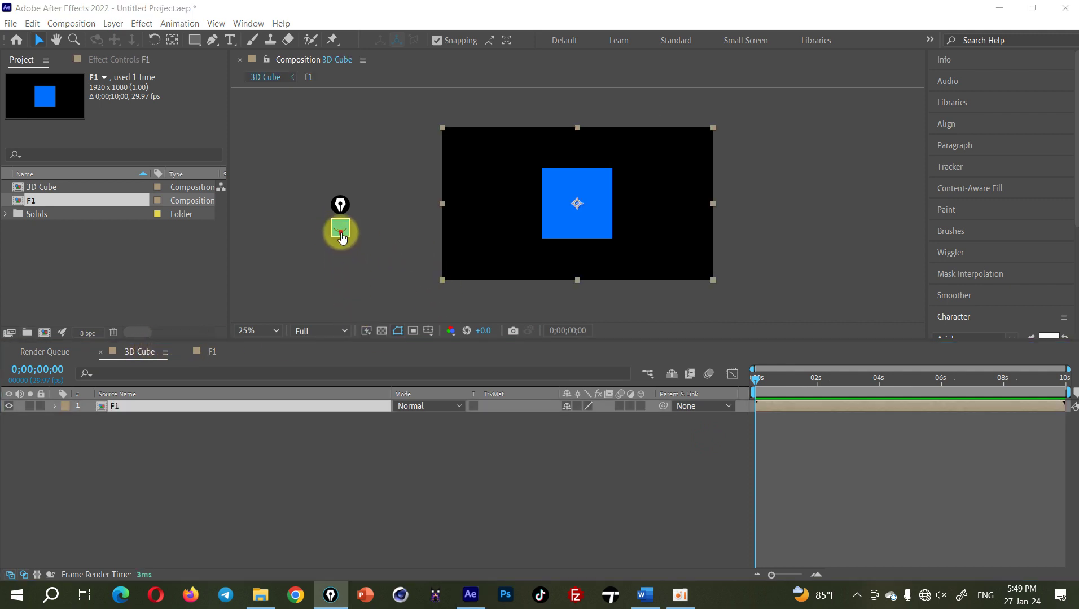
{"action": "left_click", "coordinate": [342, 237]}
{"action": "left_click", "coordinate": [340, 347]}
{"action": "mouse_move", "coordinate": [442, 131]}
{"action": "left_mouse_down"}
{"action": "mouse_move", "coordinate": [711, 174]}
{"action": "mouse_move", "coordinate": [631, 125]}
{"action": "mouse_move", "coordinate": [437, 125]}
{"action": "left_mouse_up"}
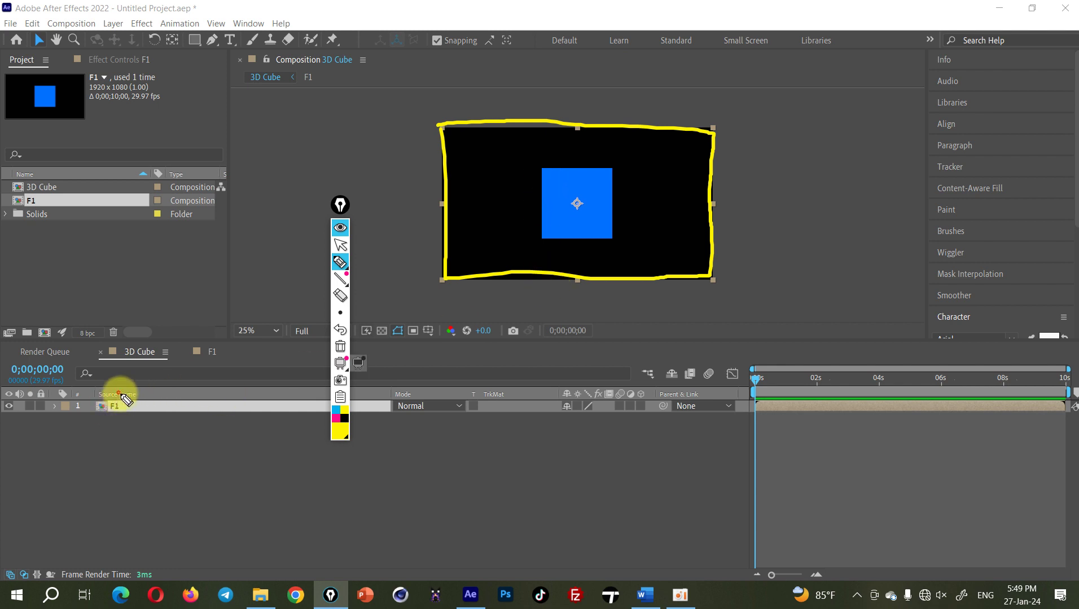
{"action": "left_click_drag", "start_coordinate": [121, 394], "coordinate": [142, 401]}
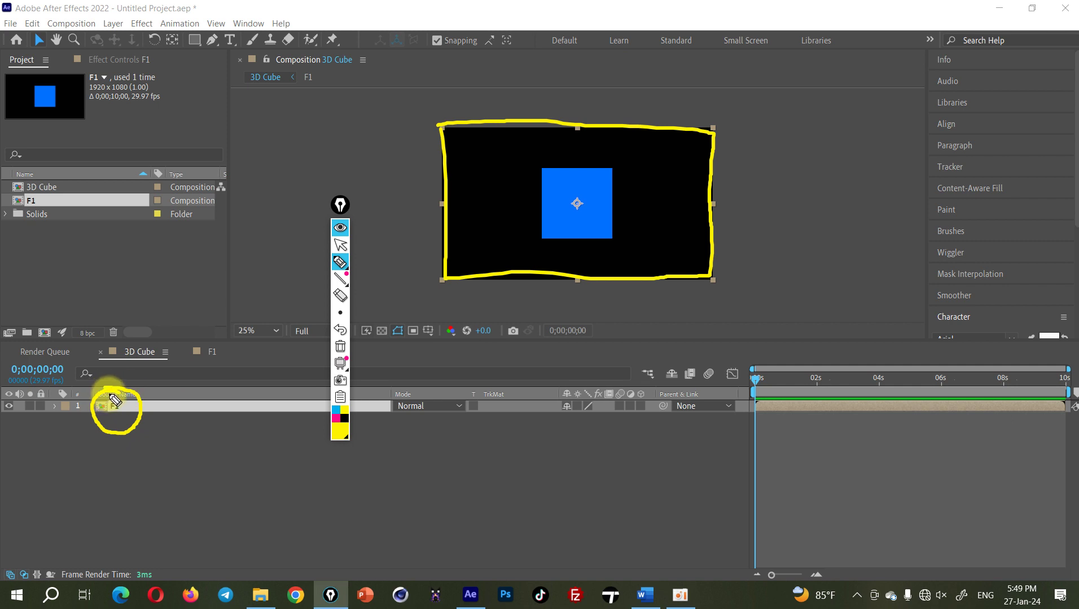
{"action": "mouse_move", "coordinate": [567, 236]}
{"action": "left_mouse_down"}
{"action": "mouse_move", "coordinate": [597, 237]}
{"action": "mouse_move", "coordinate": [574, 272]}
{"action": "mouse_move", "coordinate": [626, 261]}
{"action": "left_mouse_up"}
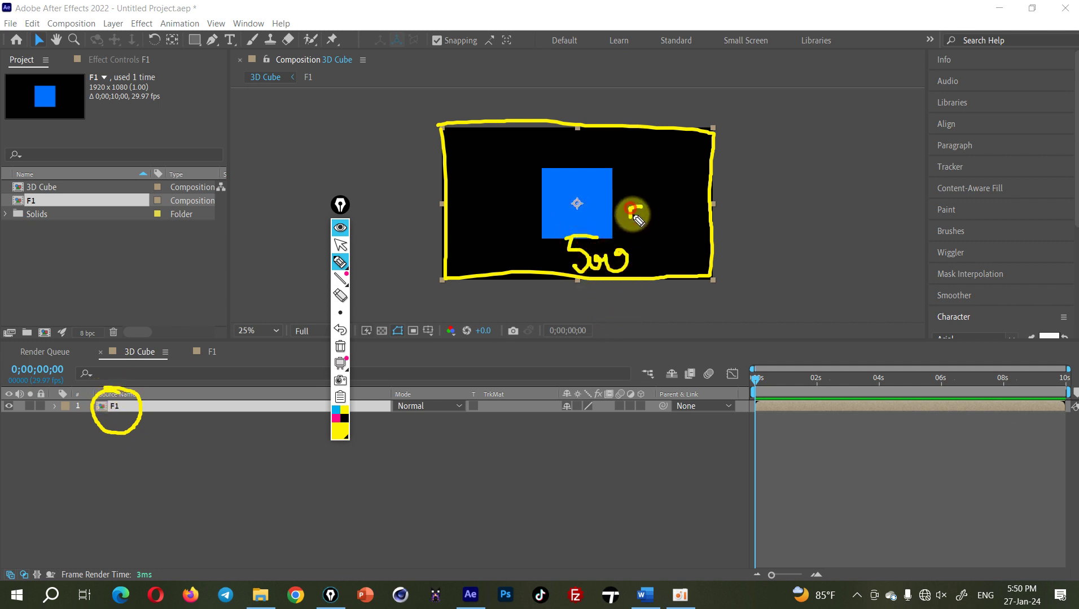
{"action": "mouse_move", "coordinate": [631, 207]}
{"action": "left_mouse_down"}
{"action": "mouse_move", "coordinate": [633, 231]}
{"action": "mouse_move", "coordinate": [671, 217]}
{"action": "left_mouse_up"}
{"action": "left_click_drag", "start_coordinate": [341, 204], "coordinate": [118, 45]}
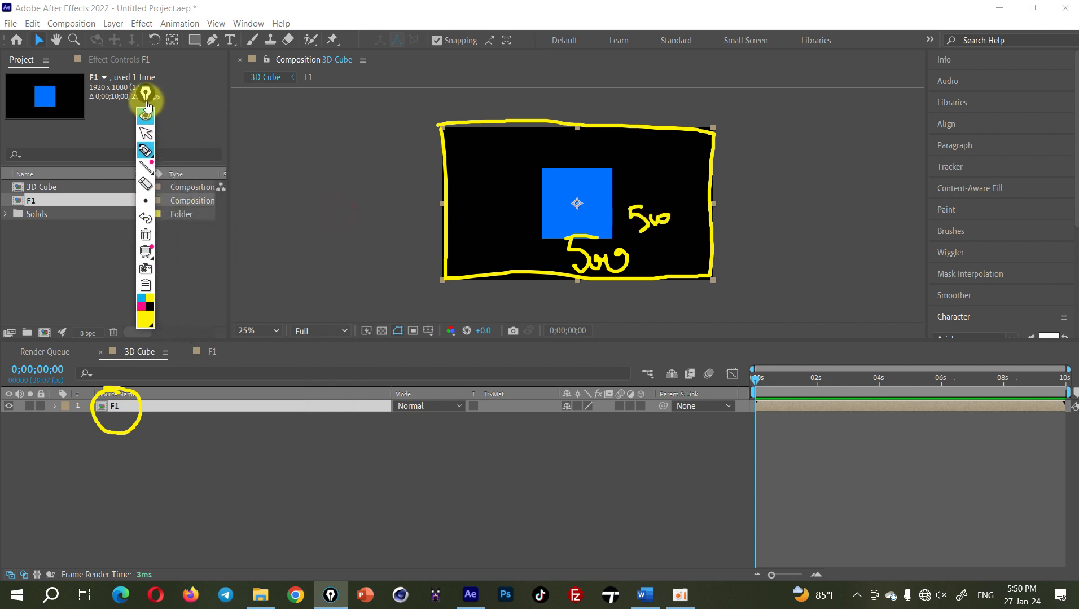
{"action": "left_click_drag", "start_coordinate": [133, 337], "coordinate": [133, 360]}
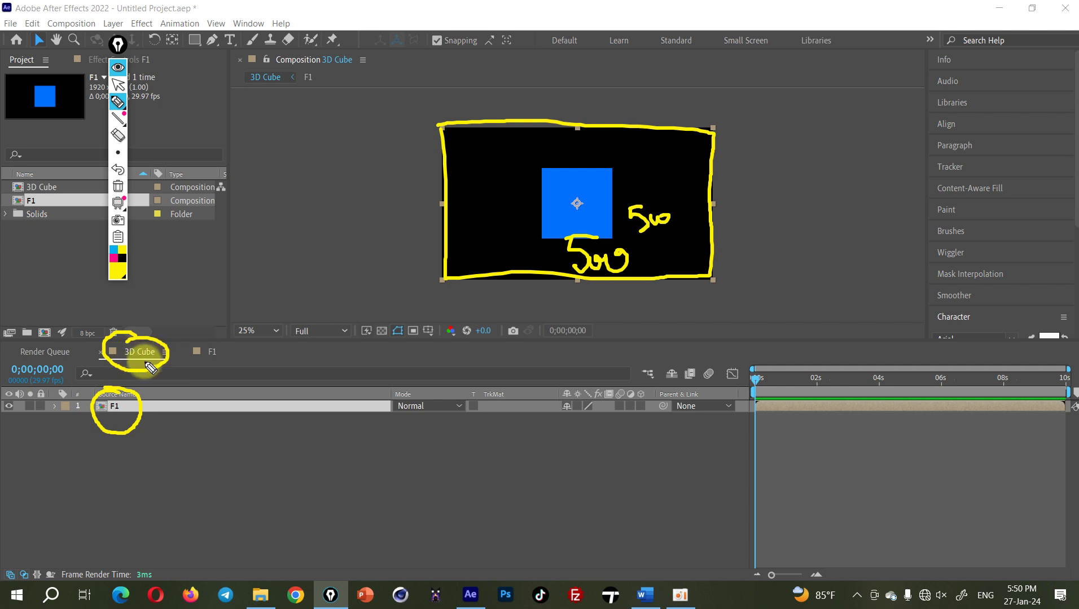
{"action": "left_click_drag", "start_coordinate": [220, 339], "coordinate": [223, 346]}
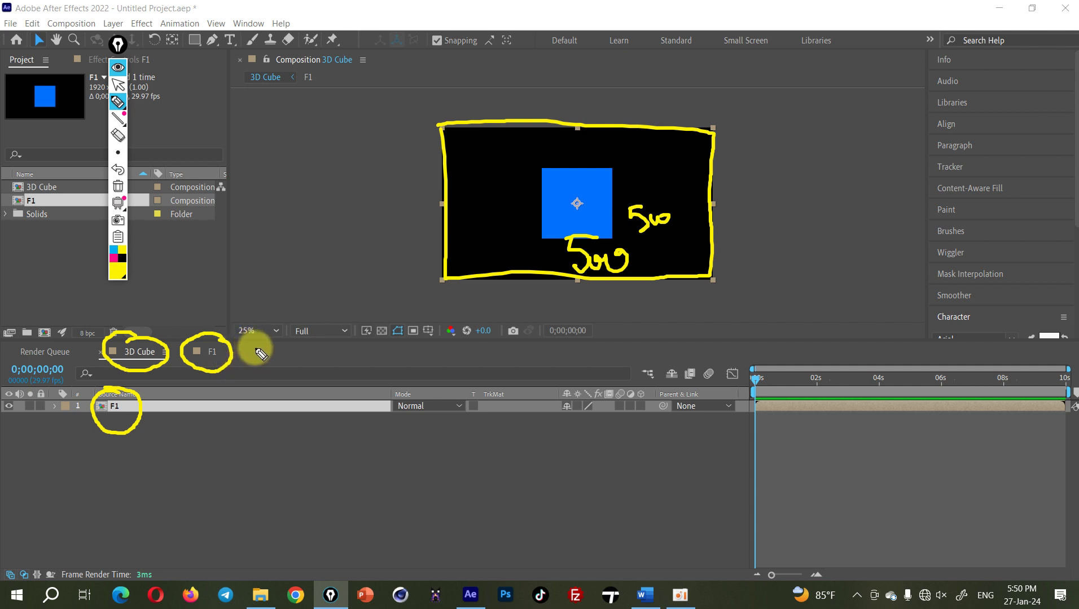
{"action": "mouse_move", "coordinate": [213, 341]}
{"action": "left_mouse_down"}
{"action": "mouse_move", "coordinate": [136, 330]}
{"action": "mouse_move", "coordinate": [128, 340]}
{"action": "left_mouse_up"}
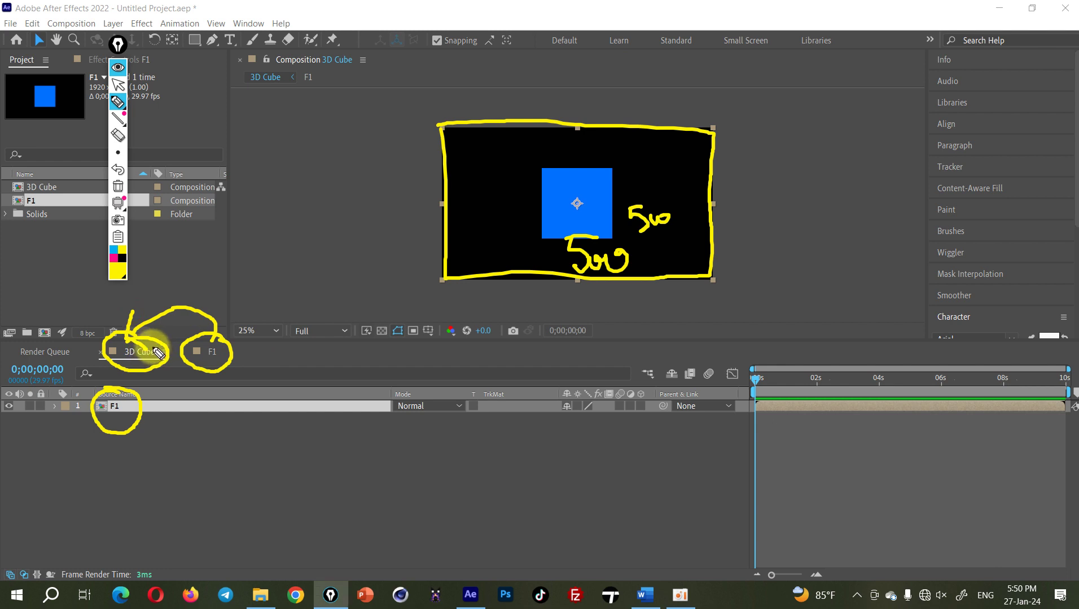
{"action": "left_click", "coordinate": [118, 67]}
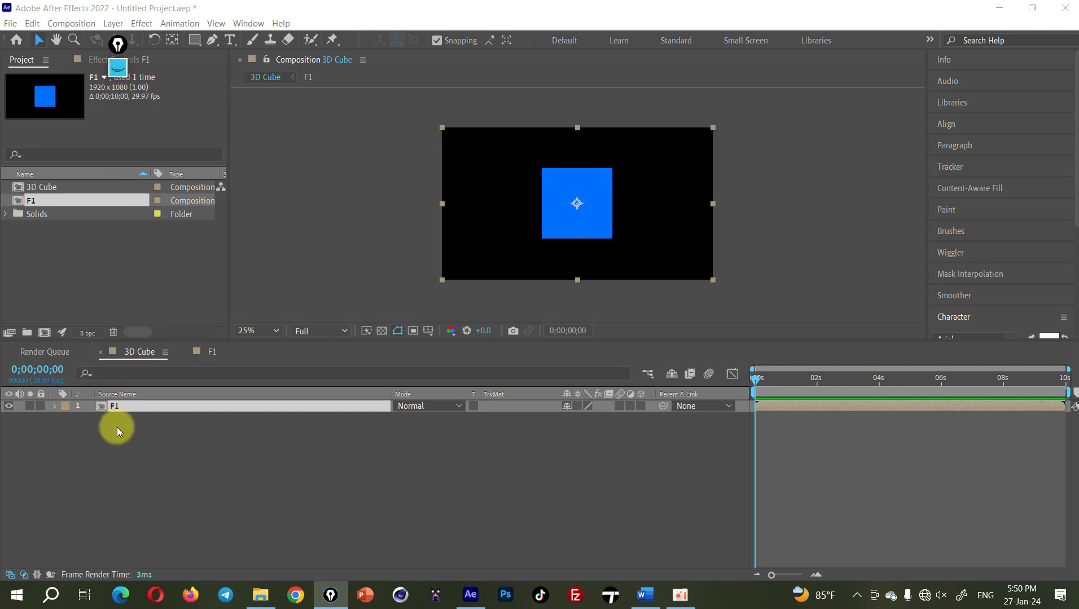
Step: Set the F1 composition's width and height to 500 px each
{"action": "left_click", "coordinate": [211, 360]}
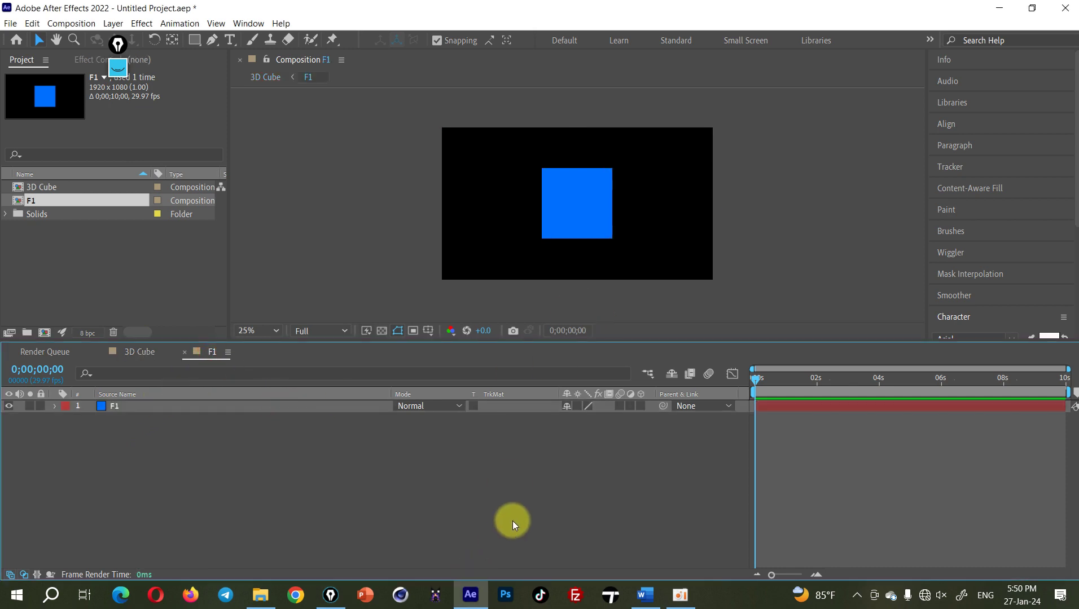
{"action": "key", "text": "ctrl+k"}
{"action": "left_click", "coordinate": [429, 187]}
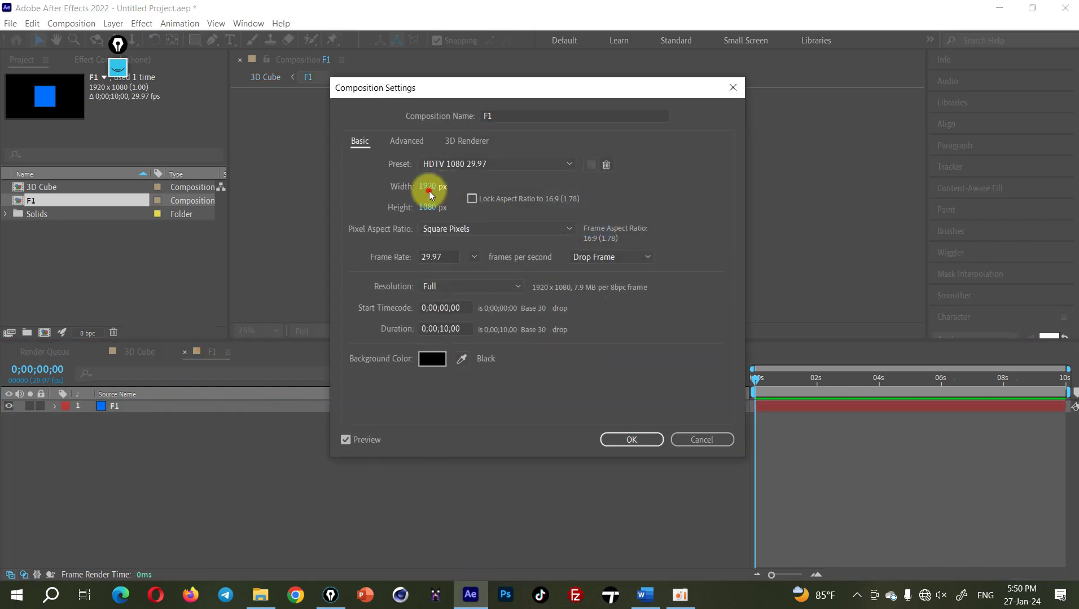
{"action": "type", "text": "500"}
{"action": "left_click", "coordinate": [429, 208]}
{"action": "type", "text": "500"}
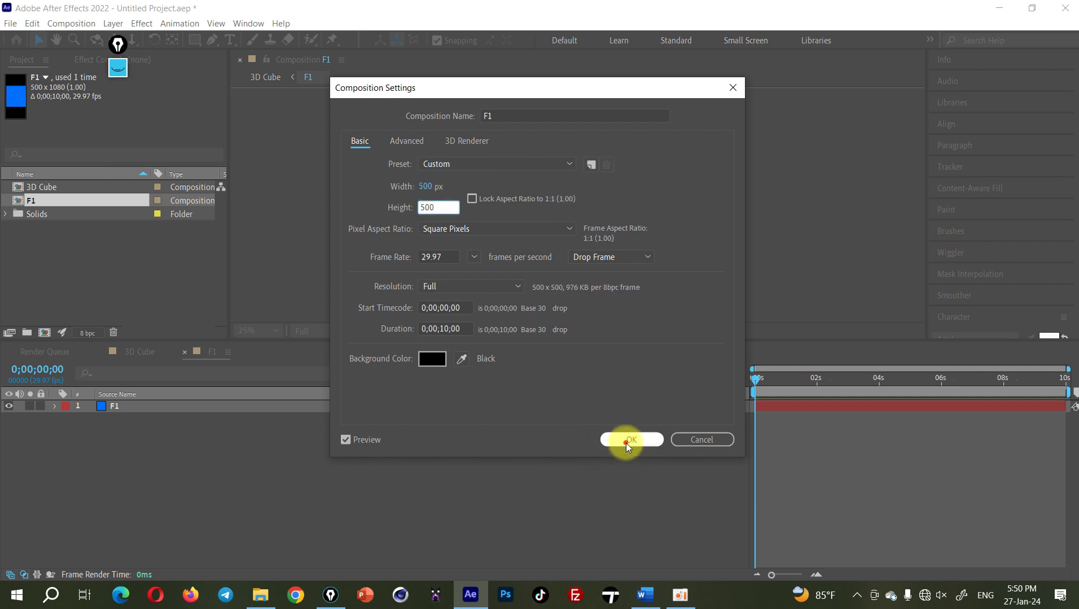
{"action": "left_click", "coordinate": [625, 444]}
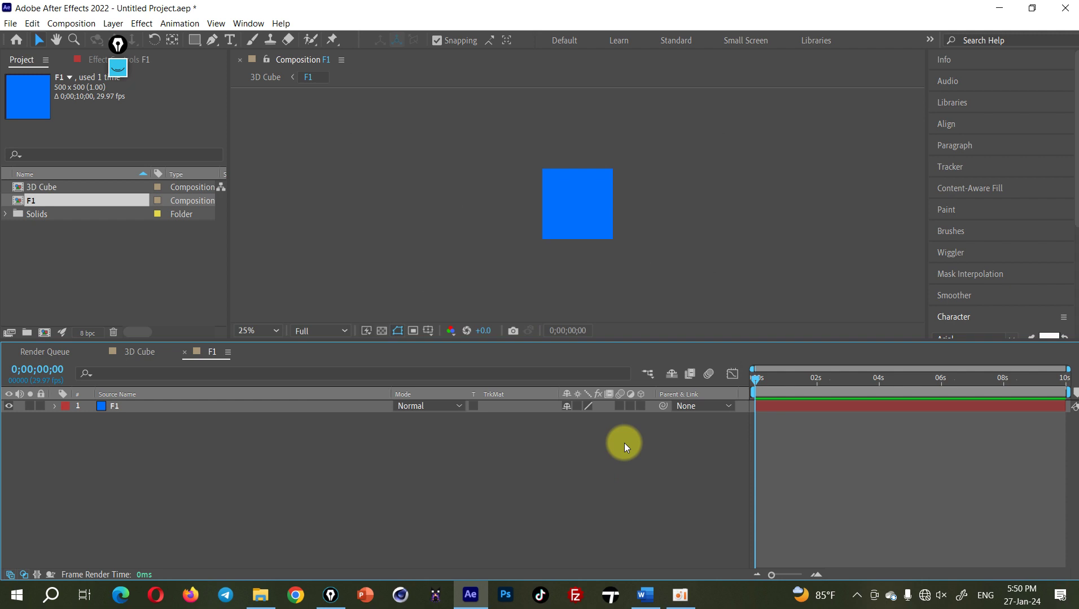
Step: Undo the earlier pre-compose and re-precompose F1 as 'F1', leaving all attributes in 3D Cube
{"action": "left_click", "coordinate": [141, 352]}
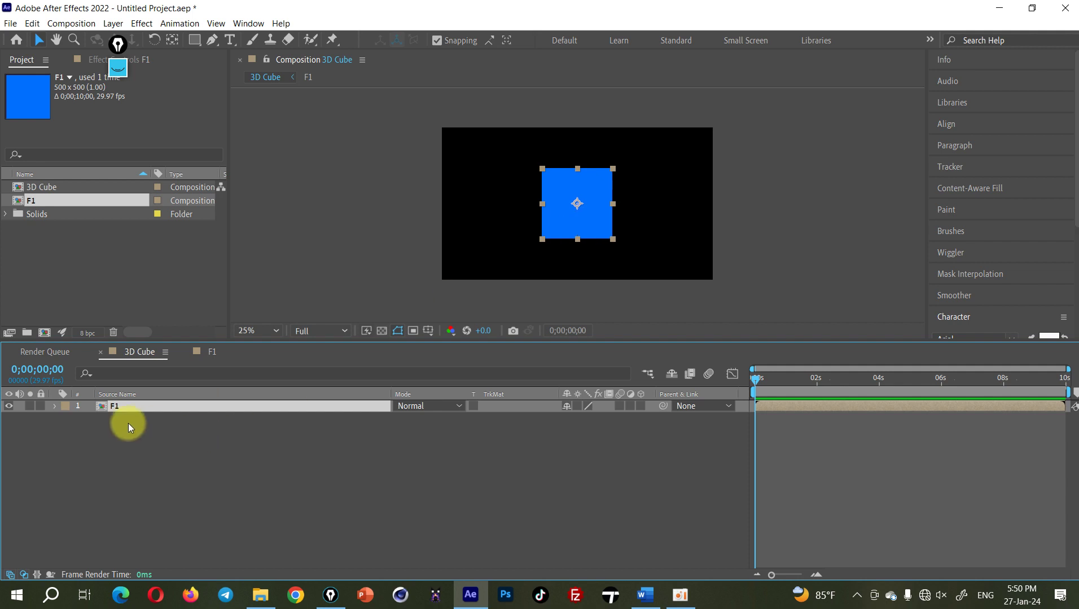
{"action": "key", "text": "ctrl+z"}
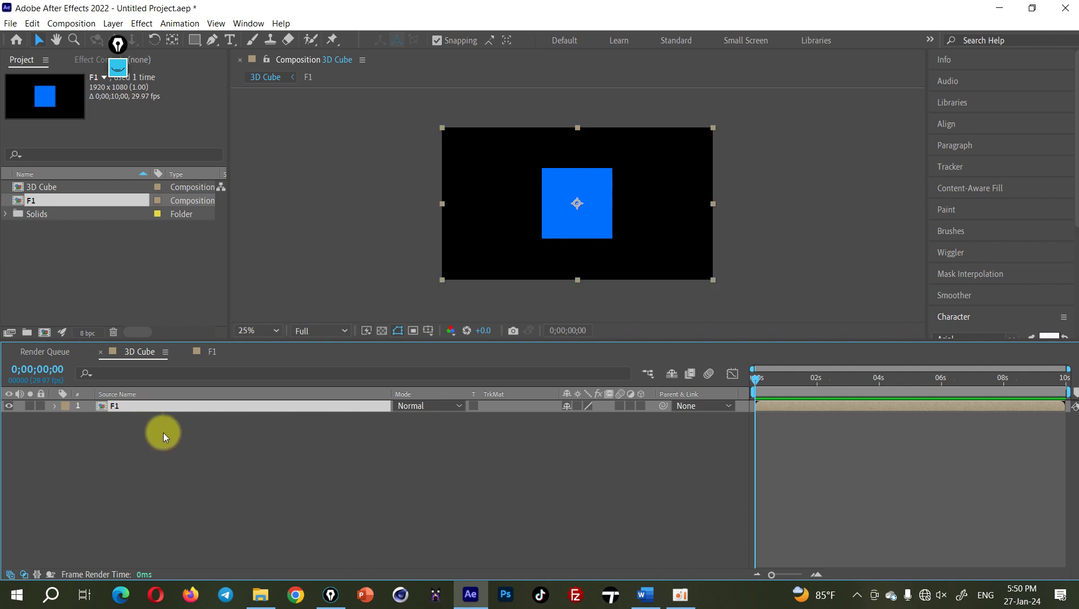
{"action": "left_click_drag", "start_coordinate": [172, 449], "coordinate": [114, 406]}
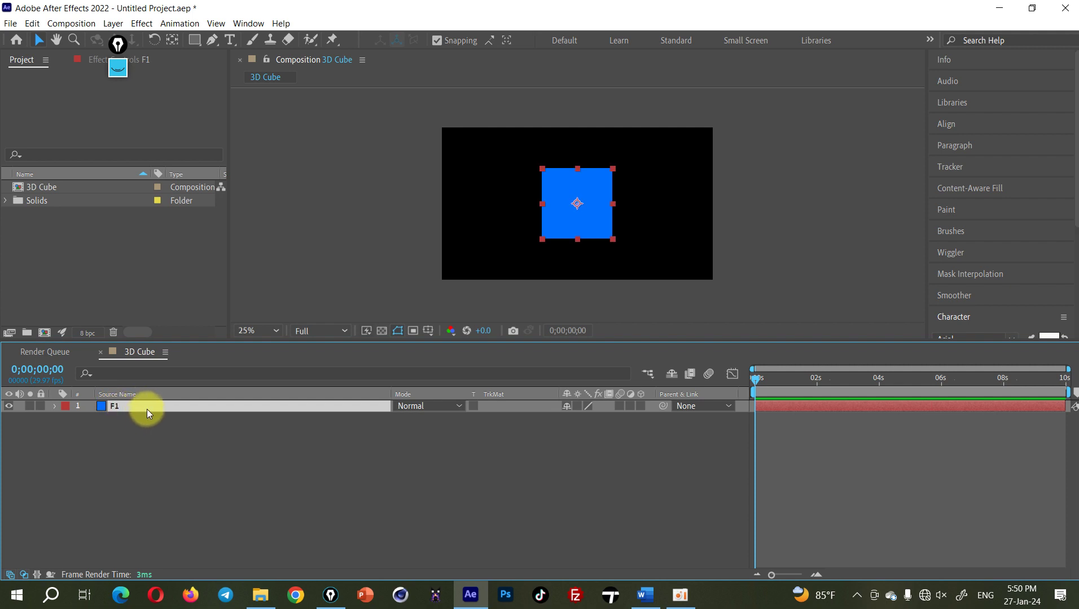
{"action": "key", "text": "ctrl+shift+c"}
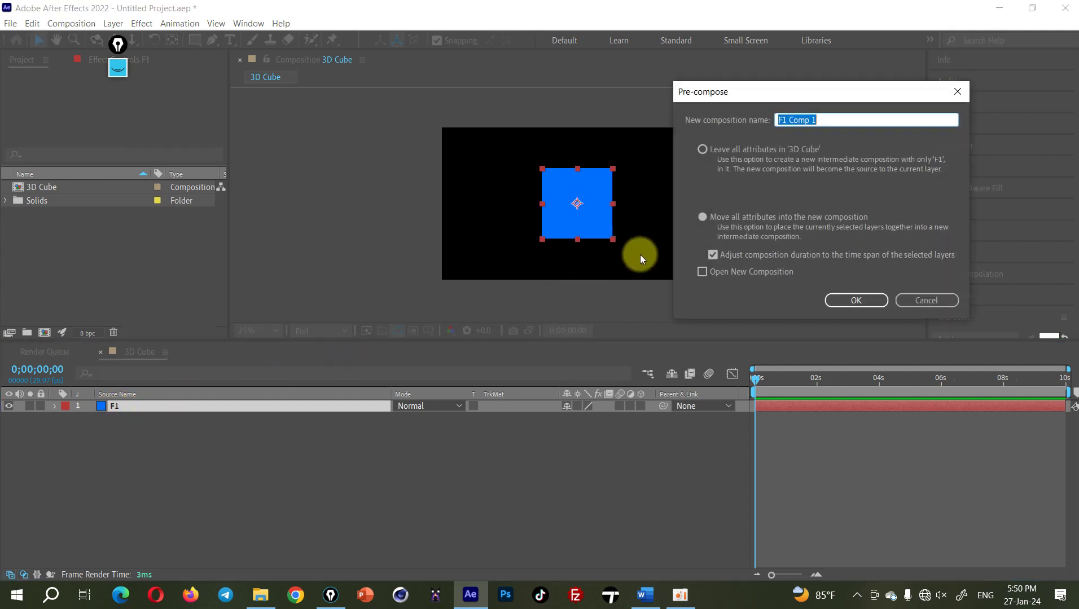
{"action": "left_click", "coordinate": [702, 155]}
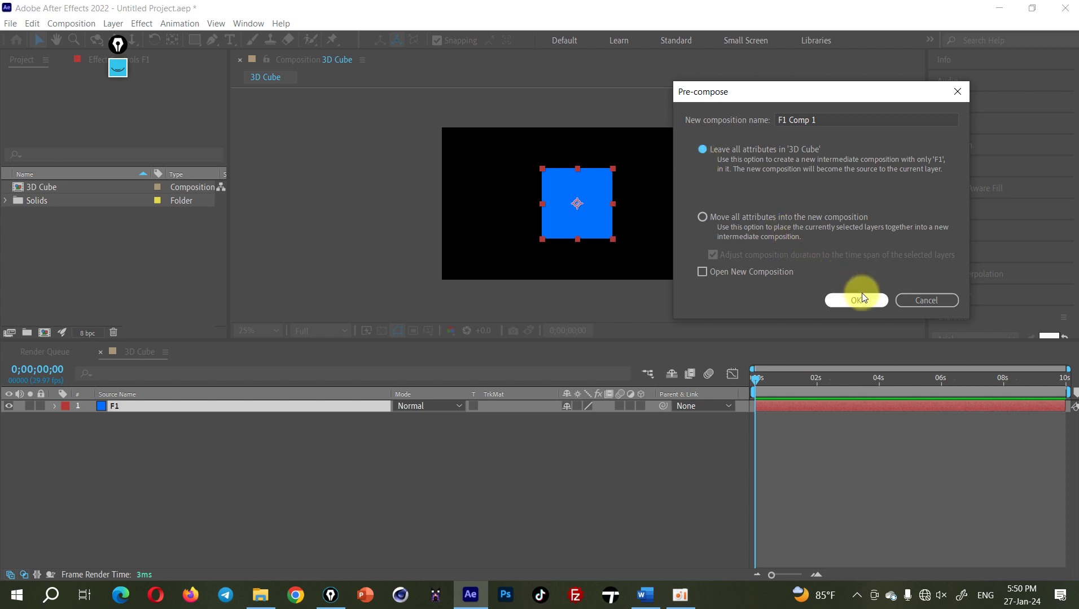
{"action": "left_click_drag", "start_coordinate": [828, 121], "coordinate": [757, 118]}
{"action": "type", "text": "F1"}
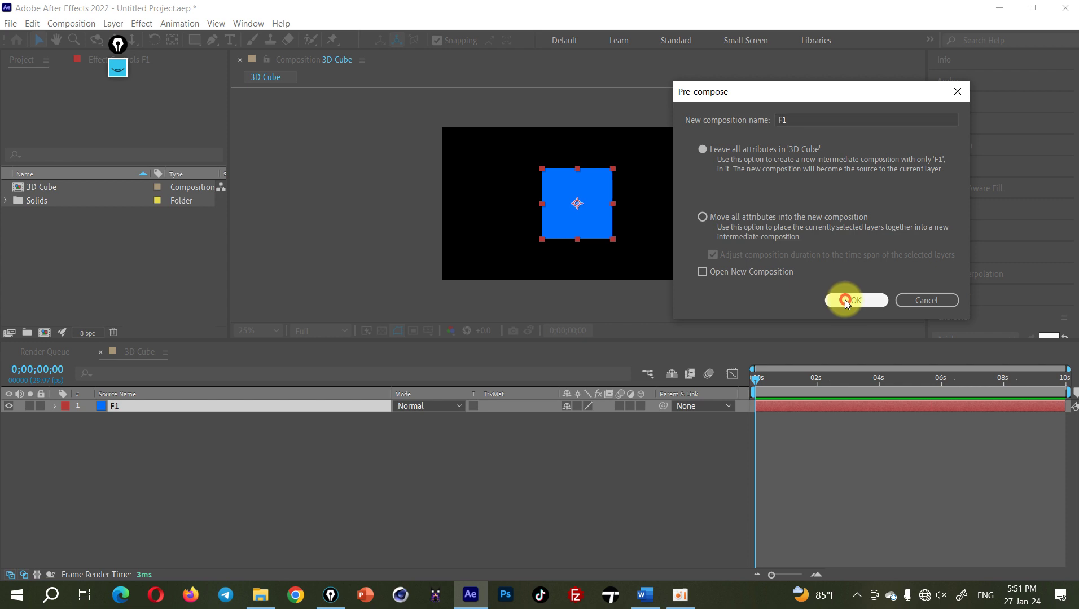
{"action": "left_click", "coordinate": [849, 299]}
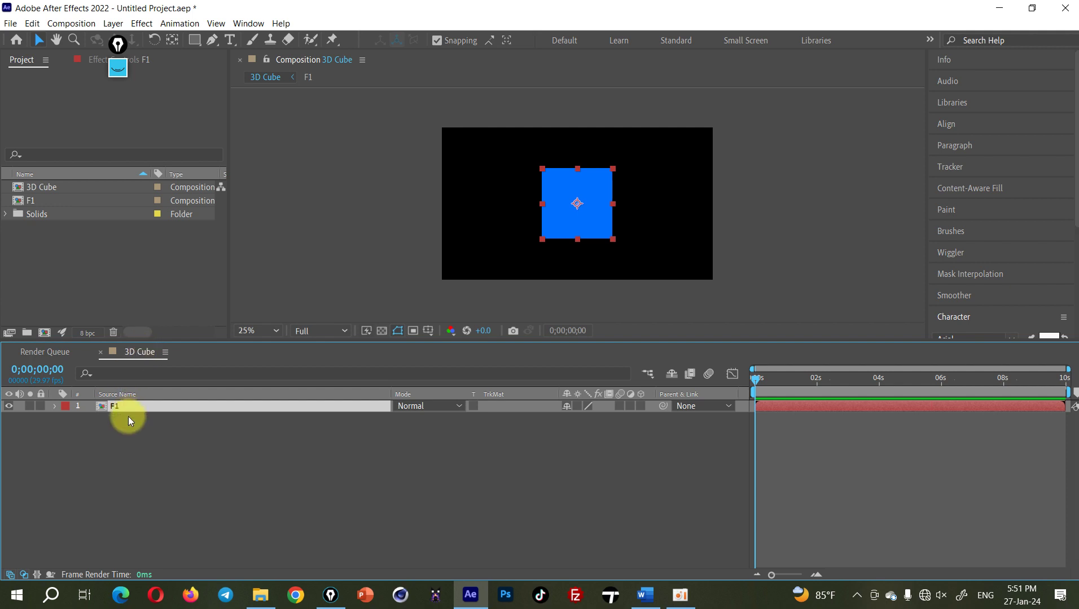
{"action": "double_click", "coordinate": [115, 407]}
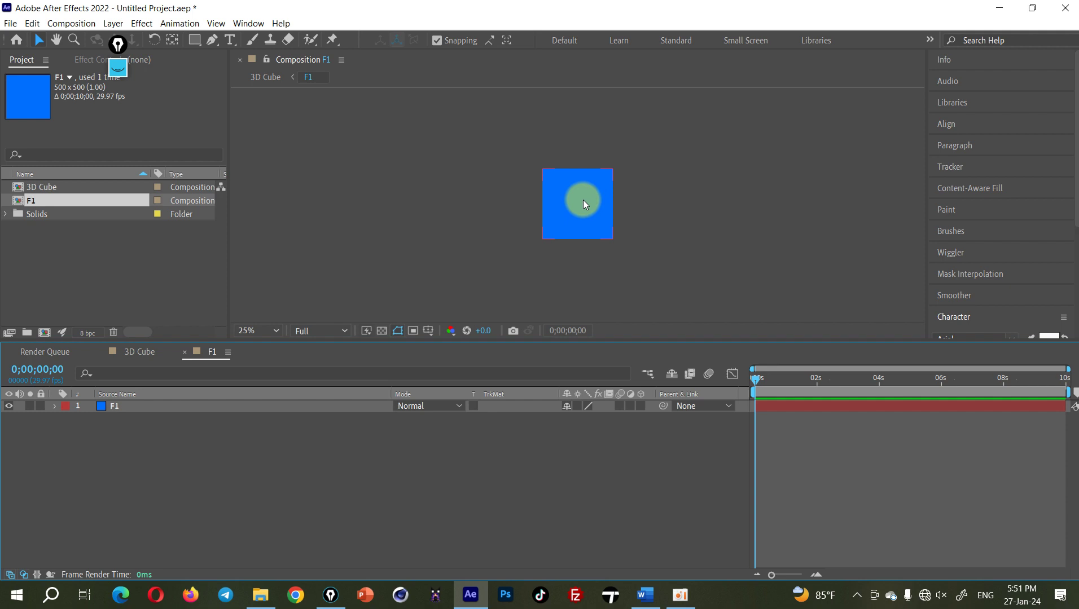
{"action": "key", "text": "ctrl+k"}
{"action": "left_click", "coordinate": [429, 186]}
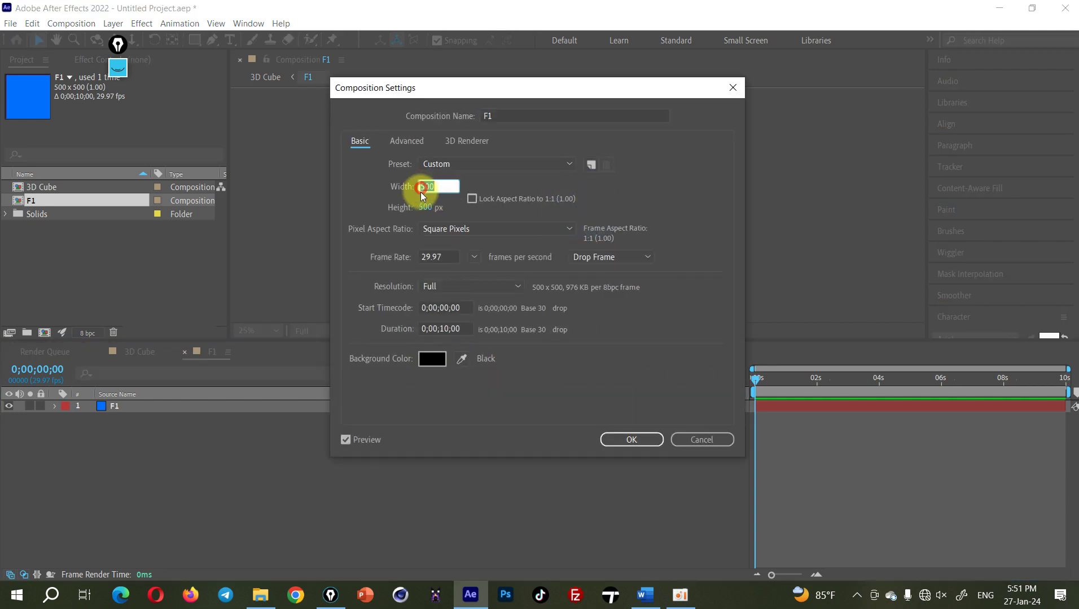
{"action": "left_click", "coordinate": [427, 208]}
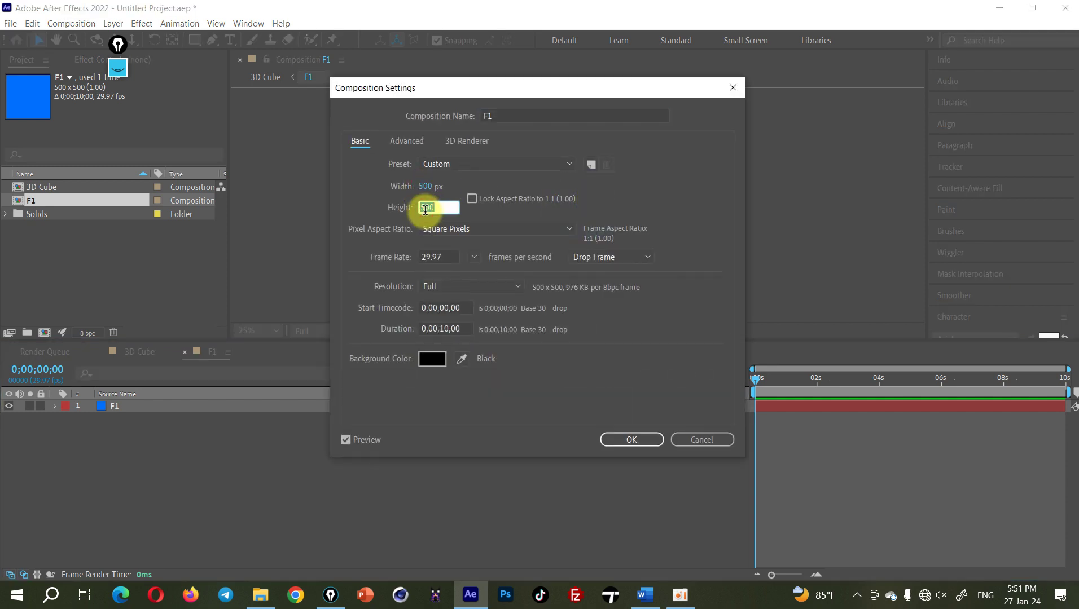
{"action": "left_click", "coordinate": [684, 440]}
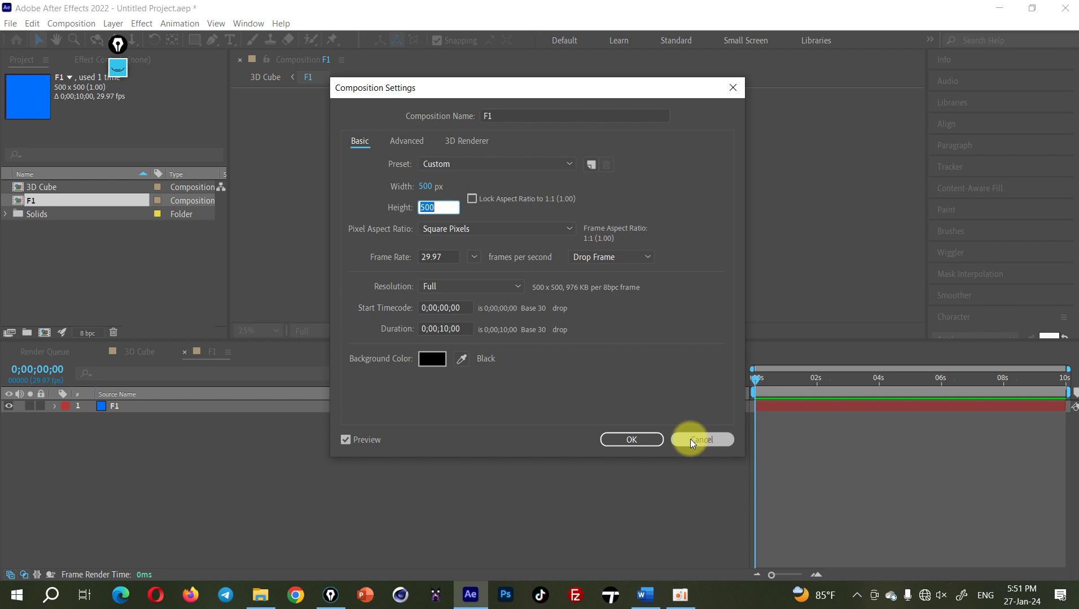
{"action": "left_click", "coordinate": [623, 441]}
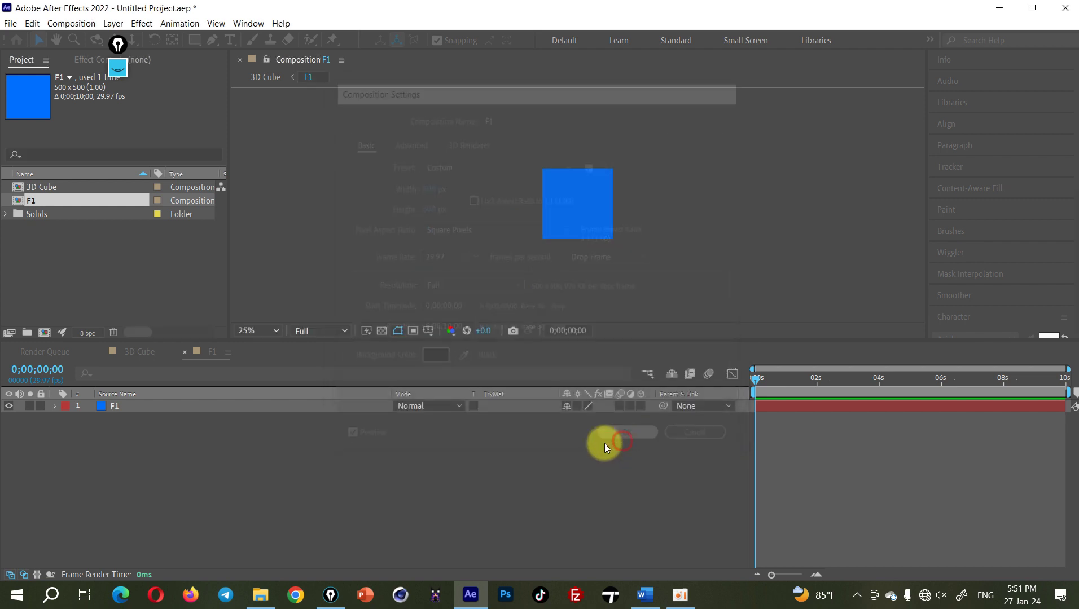
{"action": "left_click", "coordinate": [134, 354]}
{"action": "left_click", "coordinate": [152, 408]}
{"action": "left_click", "coordinate": [167, 445]}
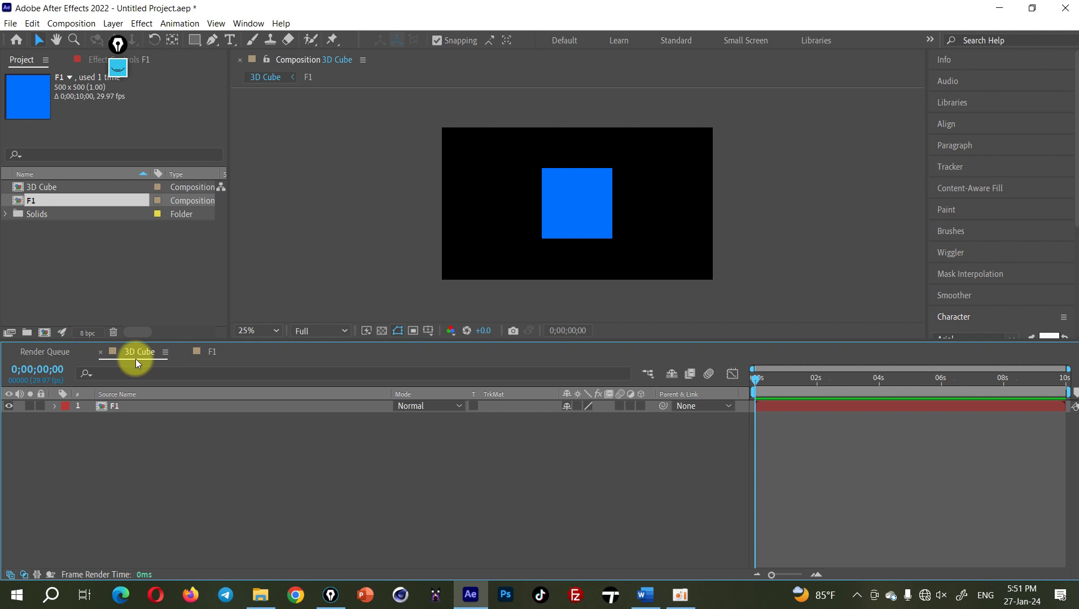
Step: Draw an explanatory ink mark over the timeline, then clear it
{"action": "left_click", "coordinate": [117, 68]}
{"action": "left_click", "coordinate": [117, 186]}
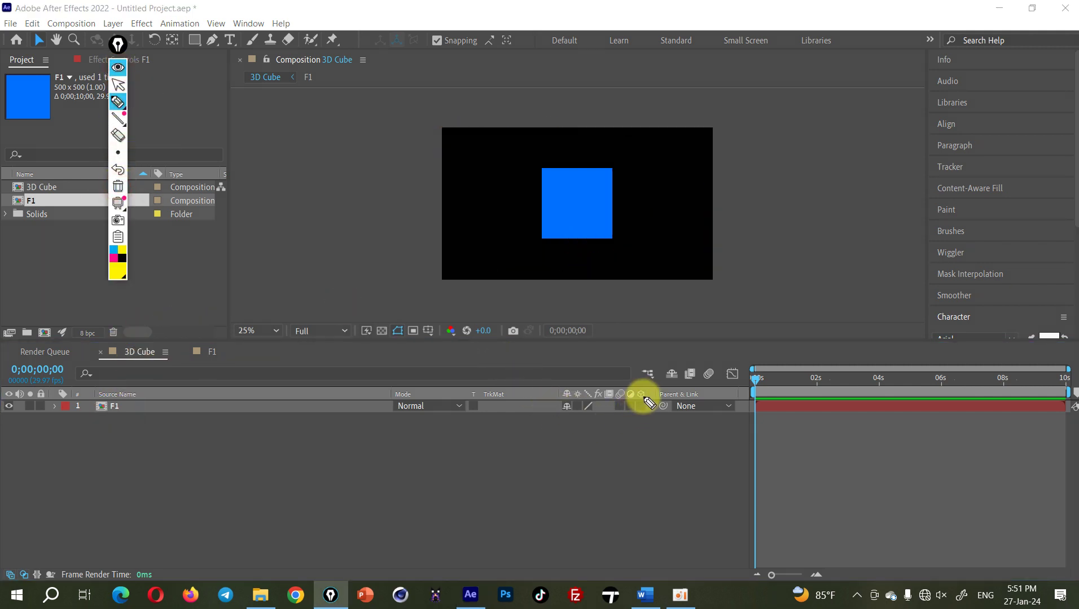
{"action": "mouse_move", "coordinate": [644, 386]}
{"action": "left_mouse_down"}
{"action": "mouse_move", "coordinate": [630, 413]}
{"action": "mouse_move", "coordinate": [644, 395]}
{"action": "left_mouse_up"}
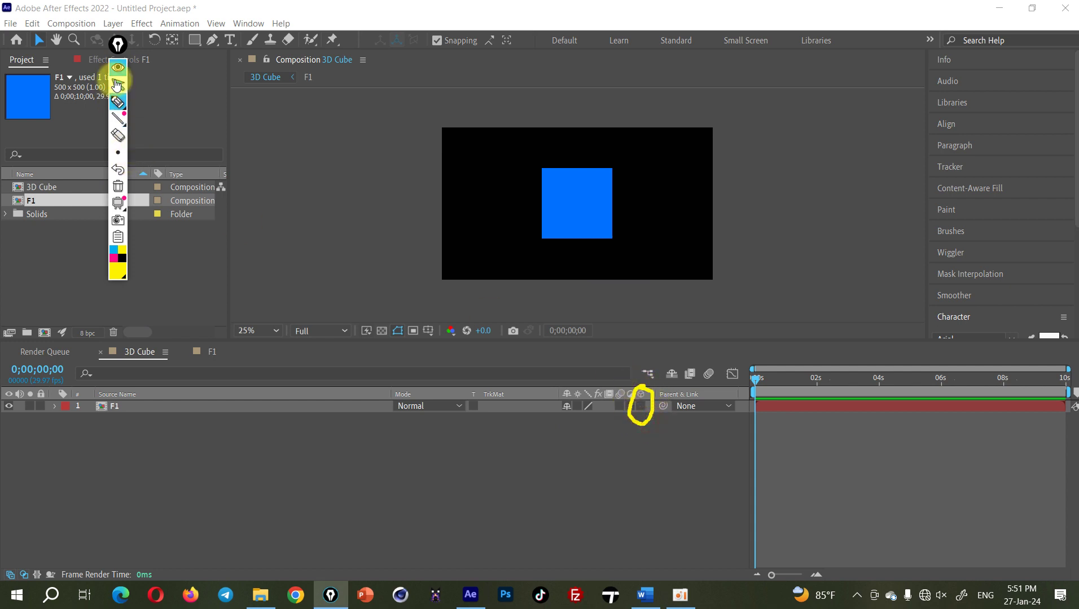
{"action": "left_click", "coordinate": [118, 68]}
Step: Expand F1's Transform group and point out Anchor Point, Position, Scale, Rotation and Opacity
{"action": "left_click", "coordinate": [54, 409]}
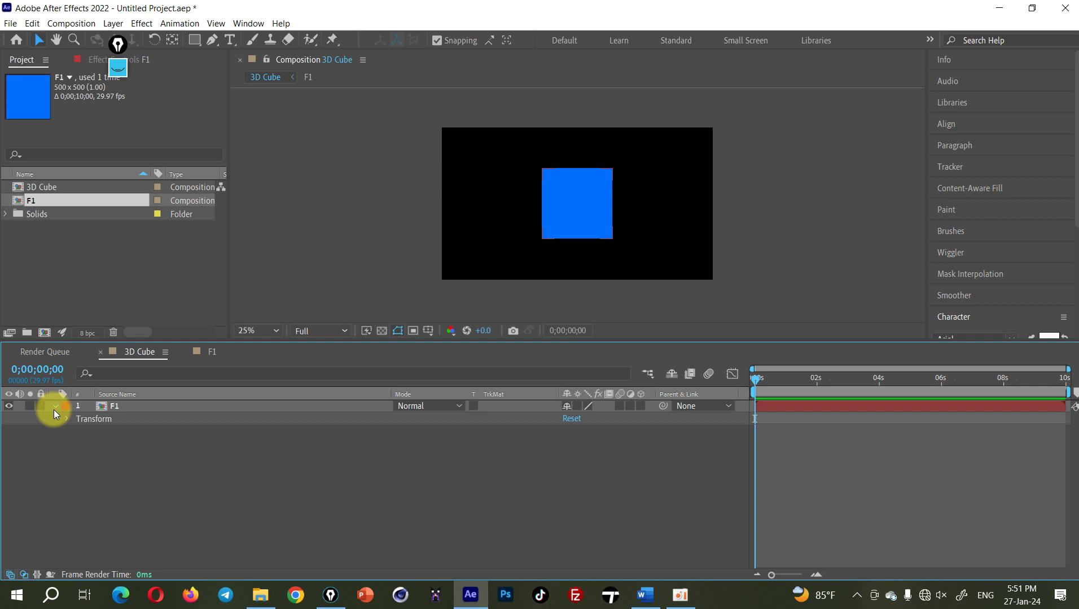
{"action": "left_click", "coordinate": [68, 422]}
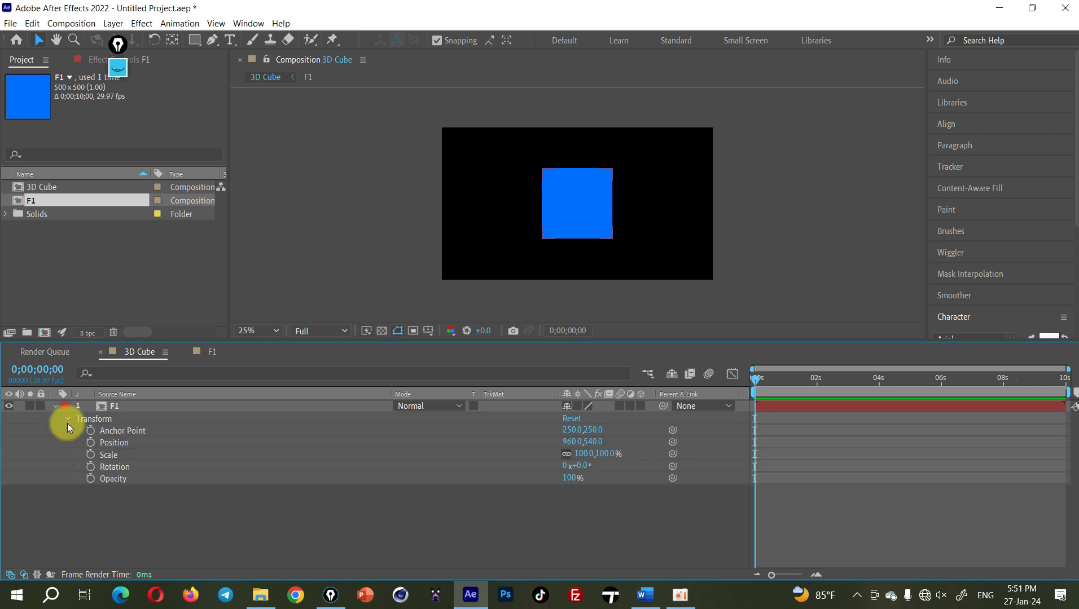
{"action": "left_click", "coordinate": [114, 444]}
{"action": "left_click", "coordinate": [128, 432]}
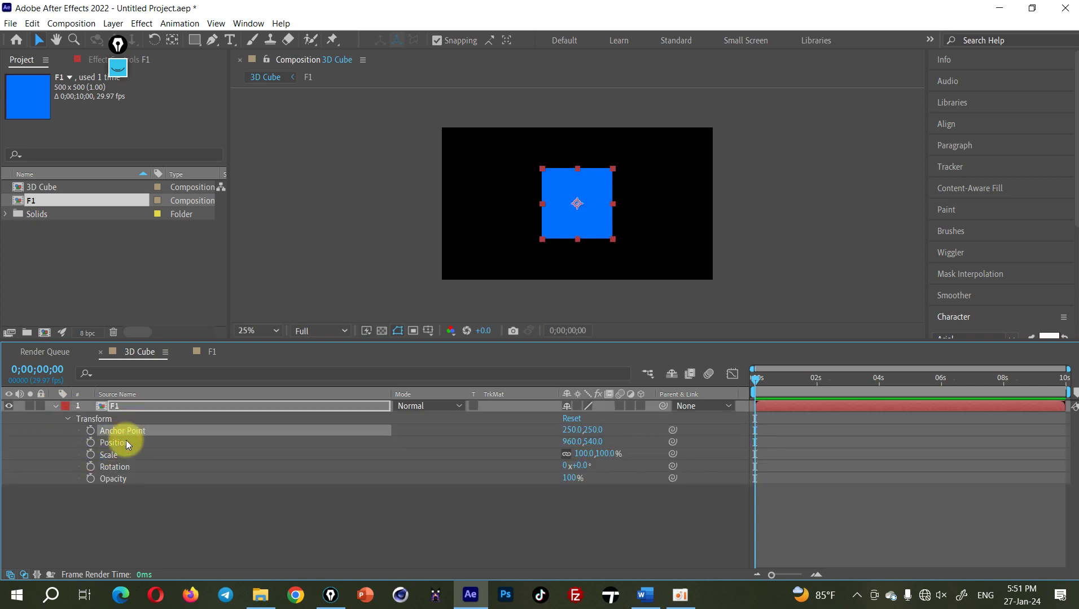
{"action": "left_click", "coordinate": [123, 453]}
{"action": "left_click", "coordinate": [114, 469]}
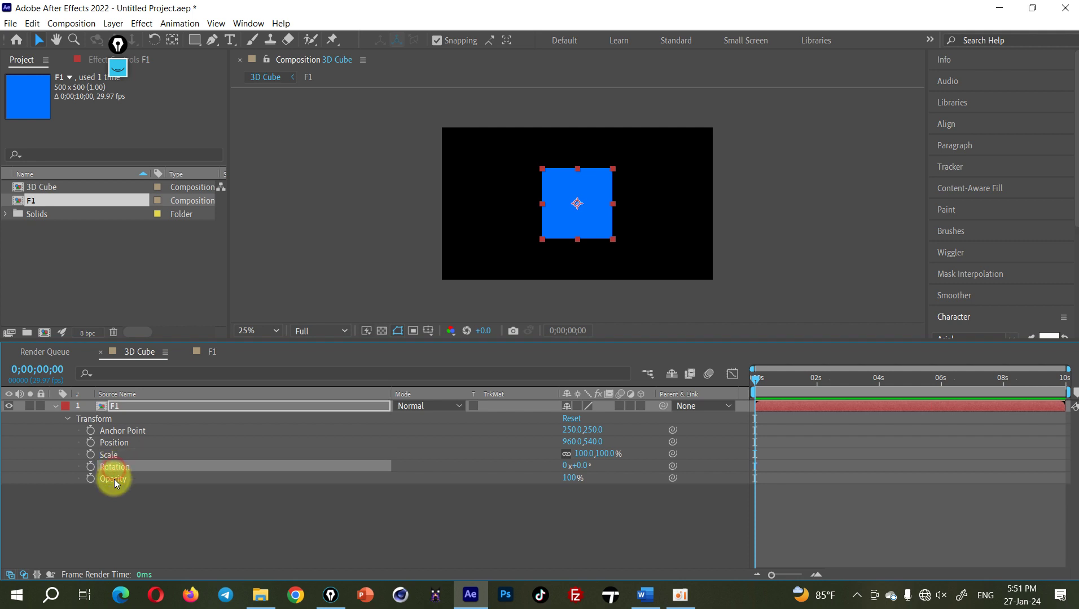
{"action": "left_click", "coordinate": [115, 478]}
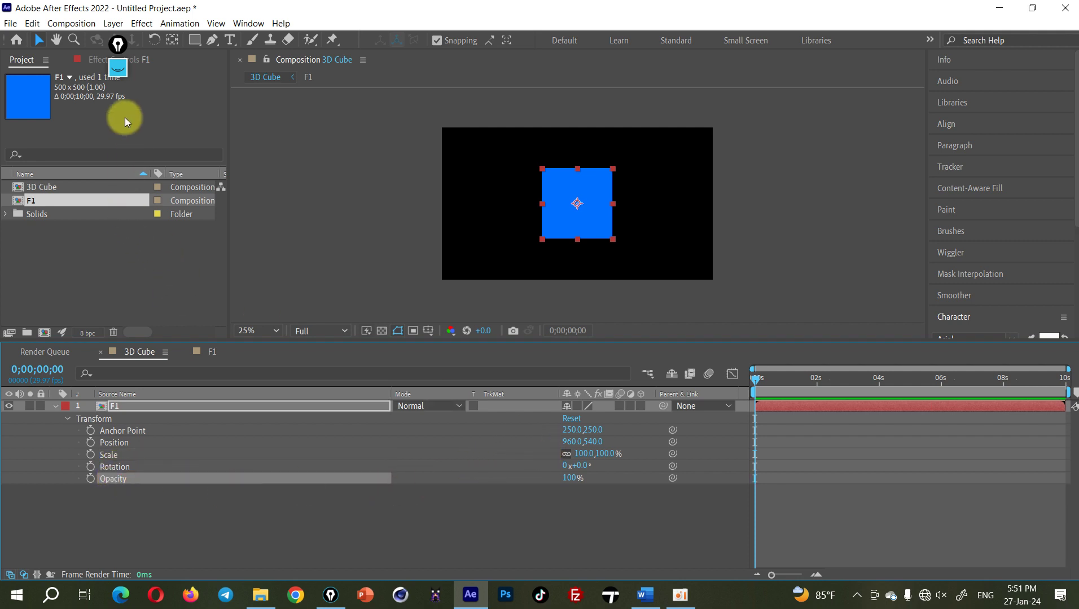
Step: Circle the Anchor Point, Position and Scale values in ink, then make F1 a 3D layer
{"action": "left_click", "coordinate": [117, 67]}
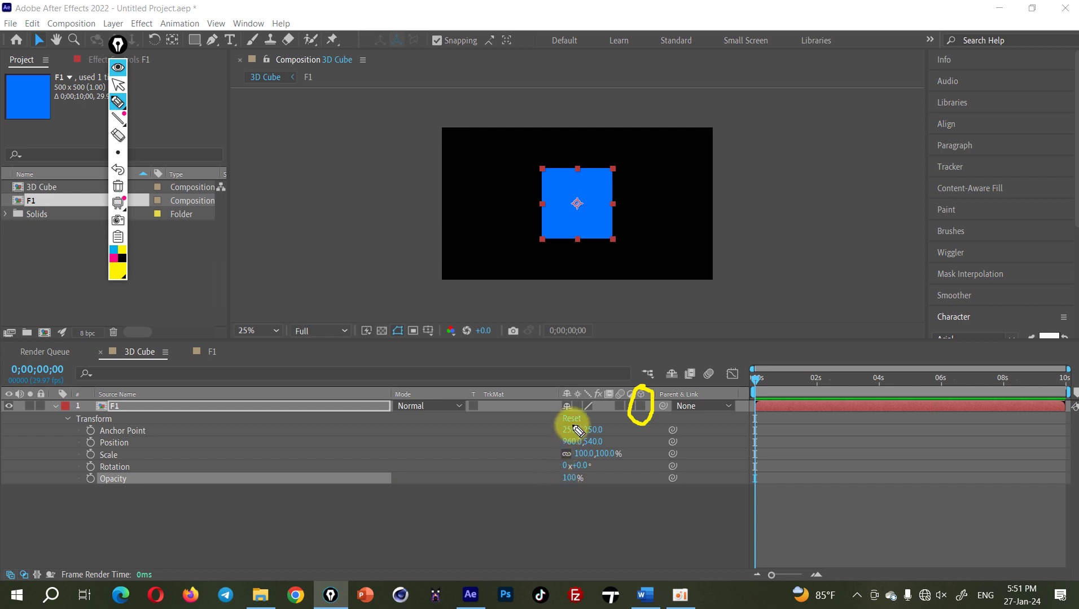
{"action": "left_click_drag", "start_coordinate": [573, 421], "coordinate": [591, 460]}
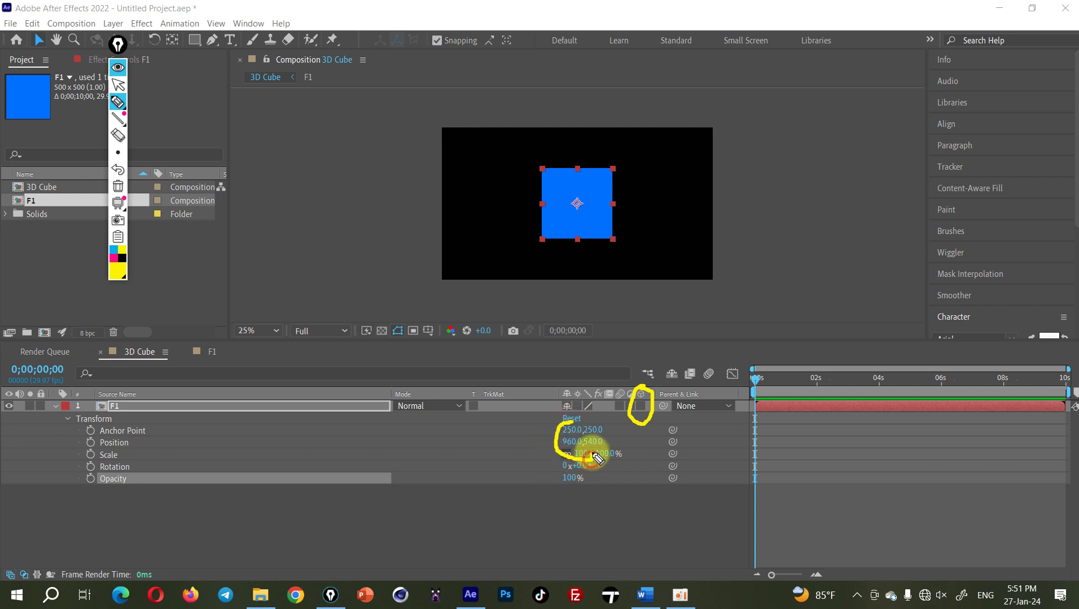
{"action": "left_click_drag", "start_coordinate": [593, 459], "coordinate": [582, 427]}
{"action": "left_click", "coordinate": [113, 258]}
{"action": "left_click_drag", "start_coordinate": [592, 440], "coordinate": [595, 437]}
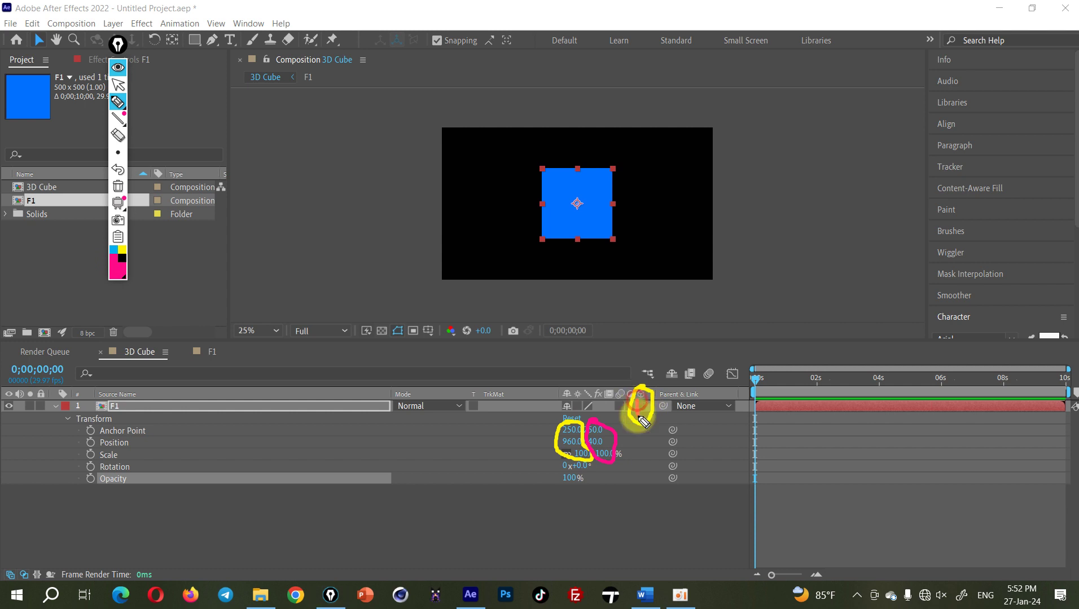
{"action": "left_click", "coordinate": [118, 68]}
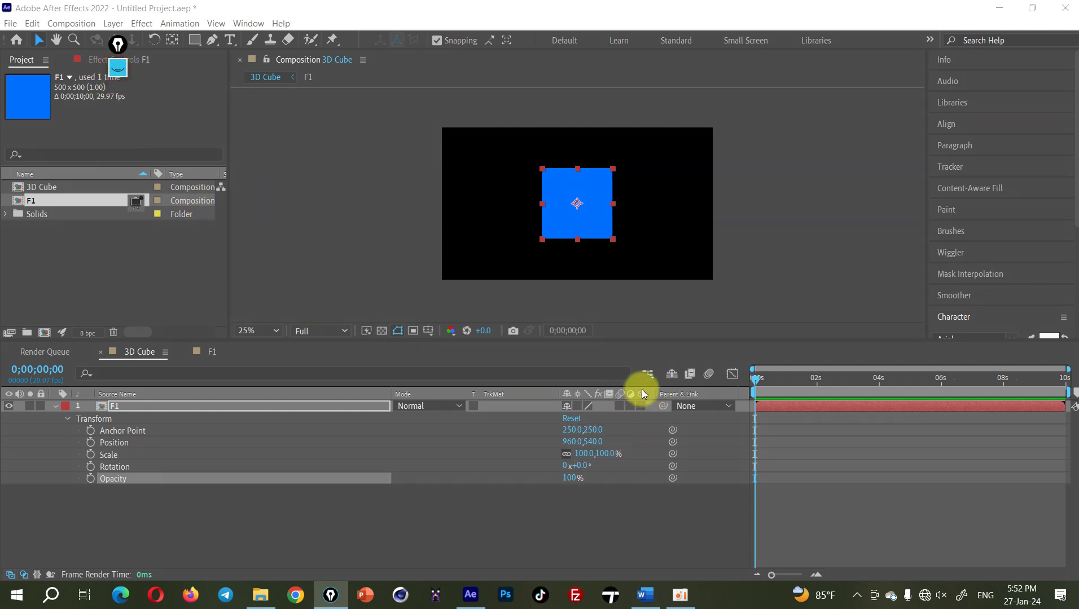
{"action": "left_click", "coordinate": [642, 407]}
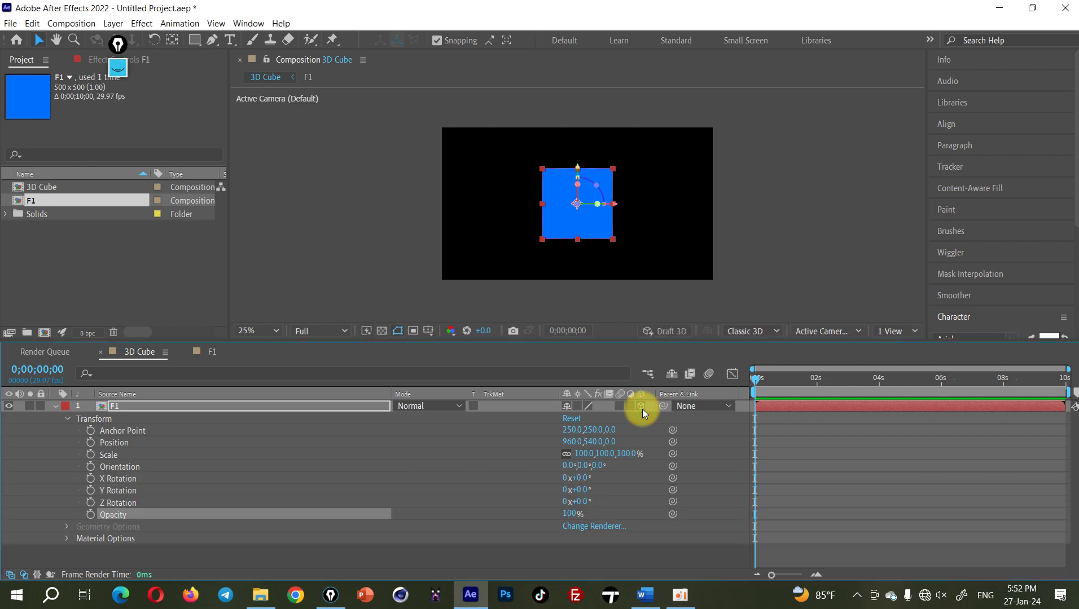
{"action": "scroll", "coordinate": [589, 220], "scroll_direction": "up", "scroll_amount": 2}
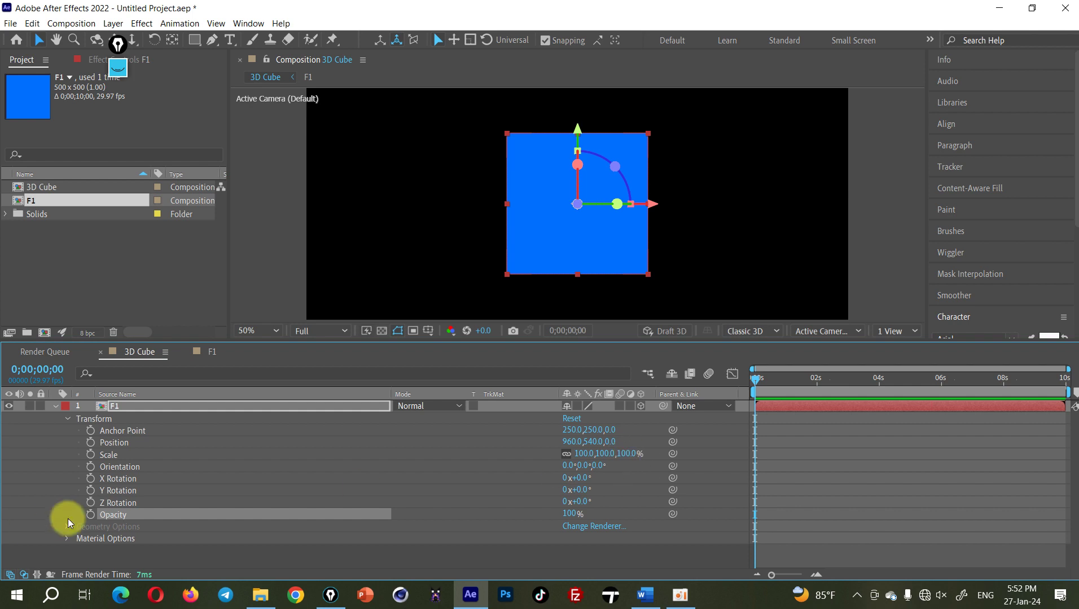
{"action": "left_click", "coordinate": [122, 502]}
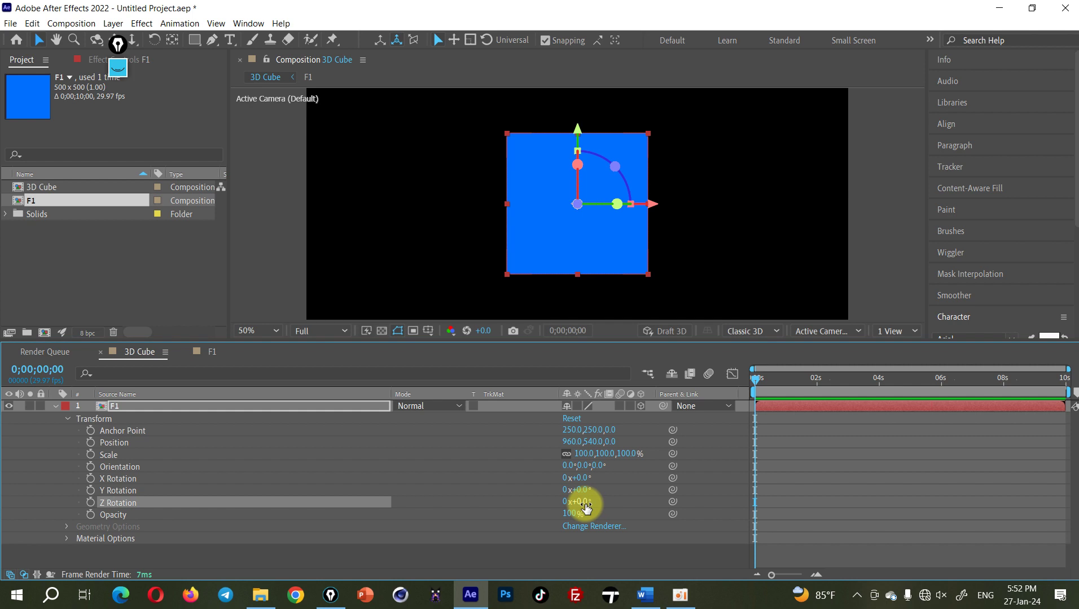
{"action": "left_click", "coordinate": [117, 67]}
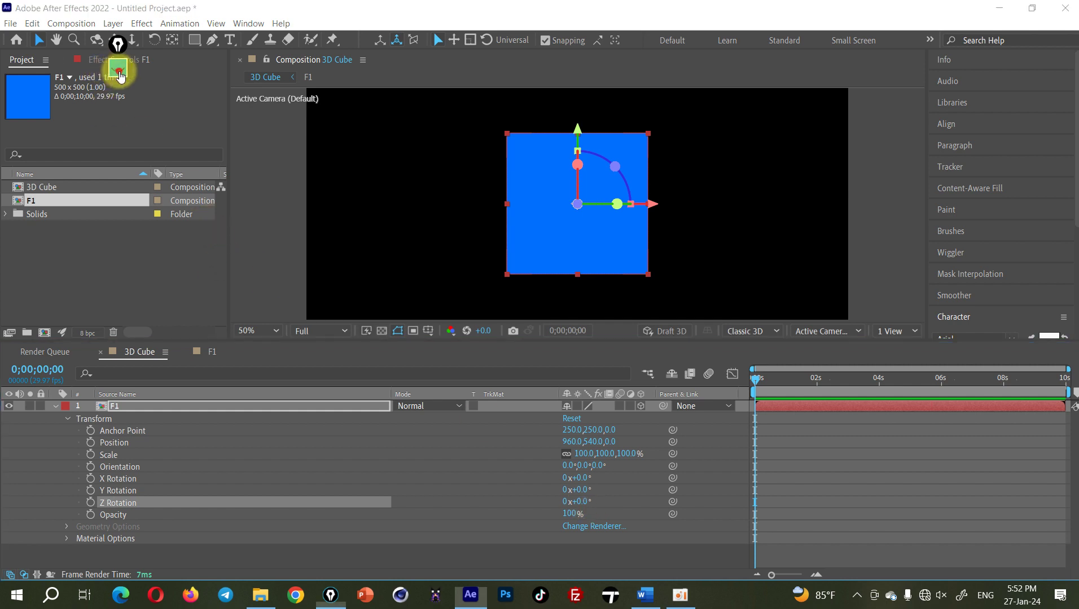
{"action": "left_click", "coordinate": [118, 186]}
{"action": "mouse_move", "coordinate": [897, 305]}
{"action": "left_mouse_down"}
{"action": "mouse_move", "coordinate": [659, 312]}
{"action": "mouse_move", "coordinate": [701, 358]}
{"action": "left_mouse_up"}
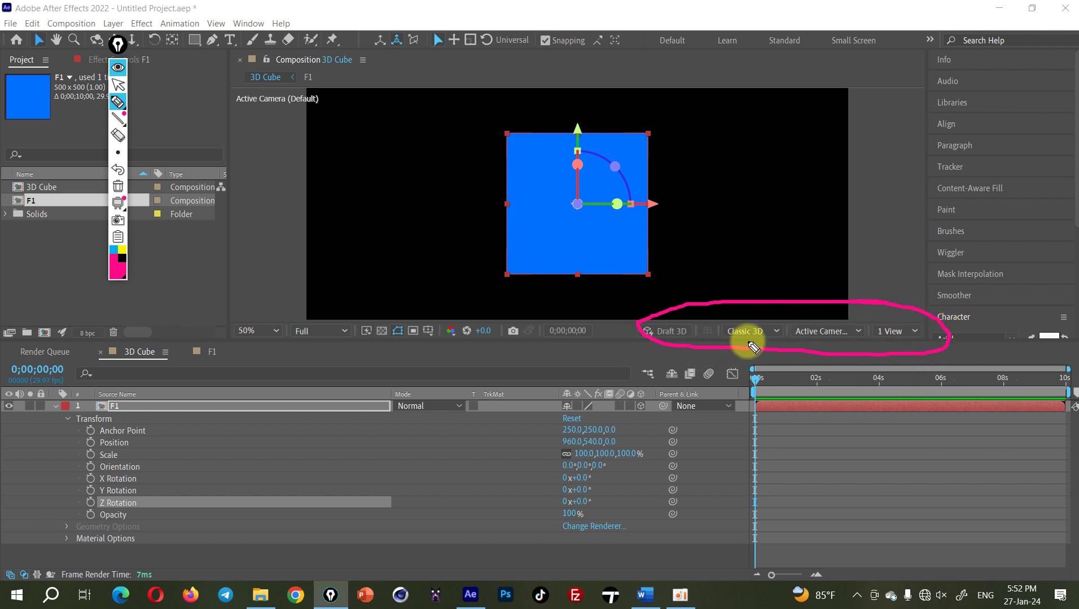
{"action": "mouse_move", "coordinate": [741, 346]}
{"action": "left_mouse_down"}
{"action": "mouse_move", "coordinate": [747, 316]}
{"action": "mouse_move", "coordinate": [821, 313]}
{"action": "left_mouse_up"}
{"action": "left_click_drag", "start_coordinate": [896, 326], "coordinate": [878, 311]}
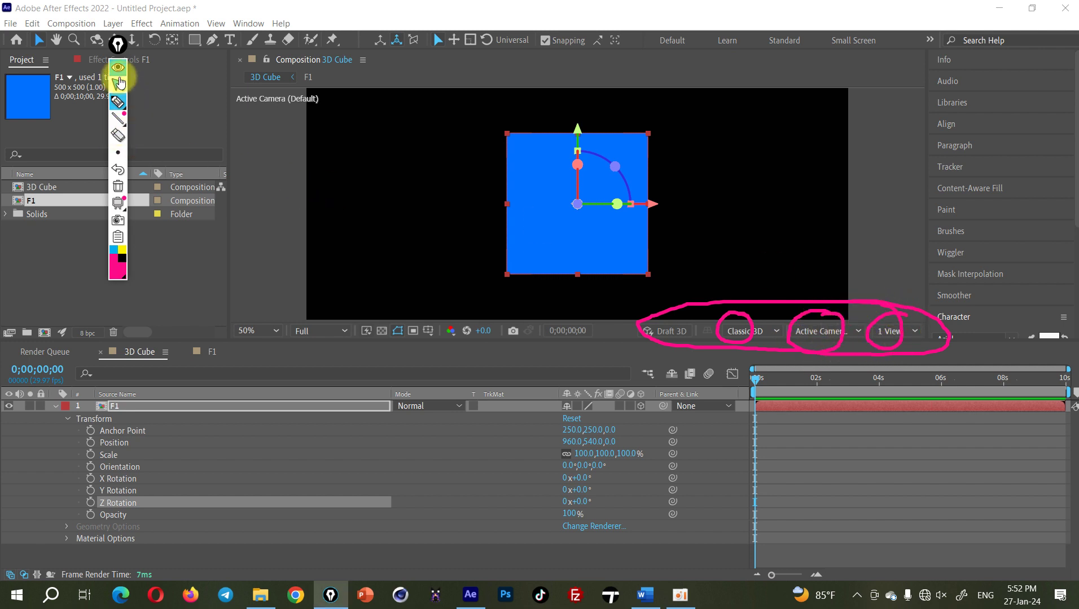
{"action": "mouse_move", "coordinate": [661, 99]}
{"action": "left_mouse_down"}
{"action": "mouse_move", "coordinate": [580, 89]}
{"action": "mouse_move", "coordinate": [618, 129]}
{"action": "left_mouse_up"}
{"action": "left_click_drag", "start_coordinate": [530, 210], "coordinate": [550, 228]}
{"action": "left_click_drag", "start_coordinate": [565, 175], "coordinate": [617, 201]}
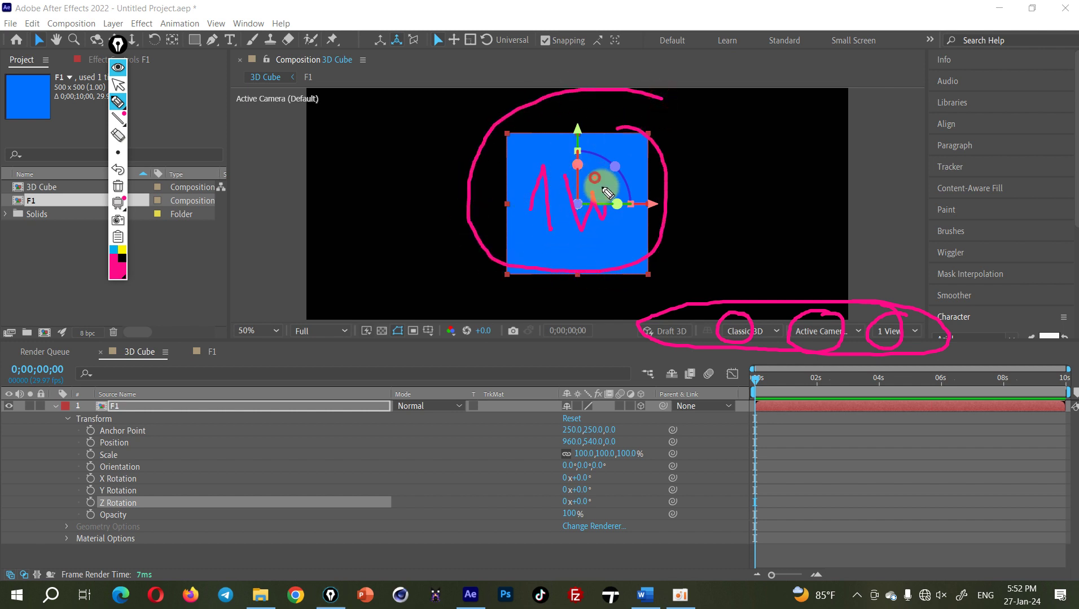
{"action": "left_click_drag", "start_coordinate": [617, 202], "coordinate": [671, 159]}
{"action": "mouse_move", "coordinate": [119, 102]}
{"action": "left_click", "coordinate": [118, 67]}
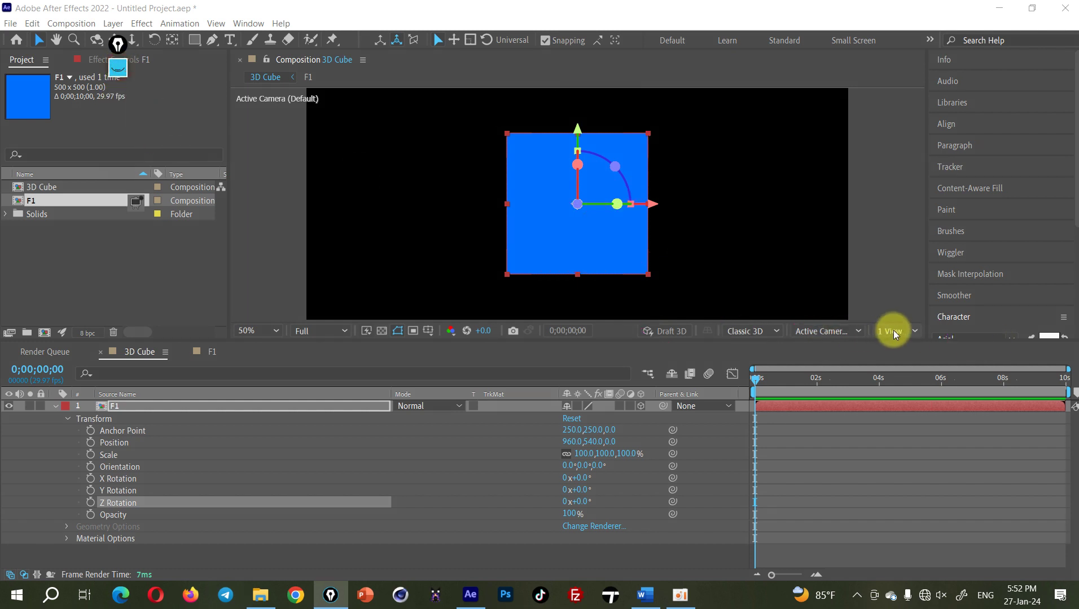
Step: Split the viewer into 2 Views and pan the Active Camera and Custom View 3 views
{"action": "left_click", "coordinate": [894, 331]}
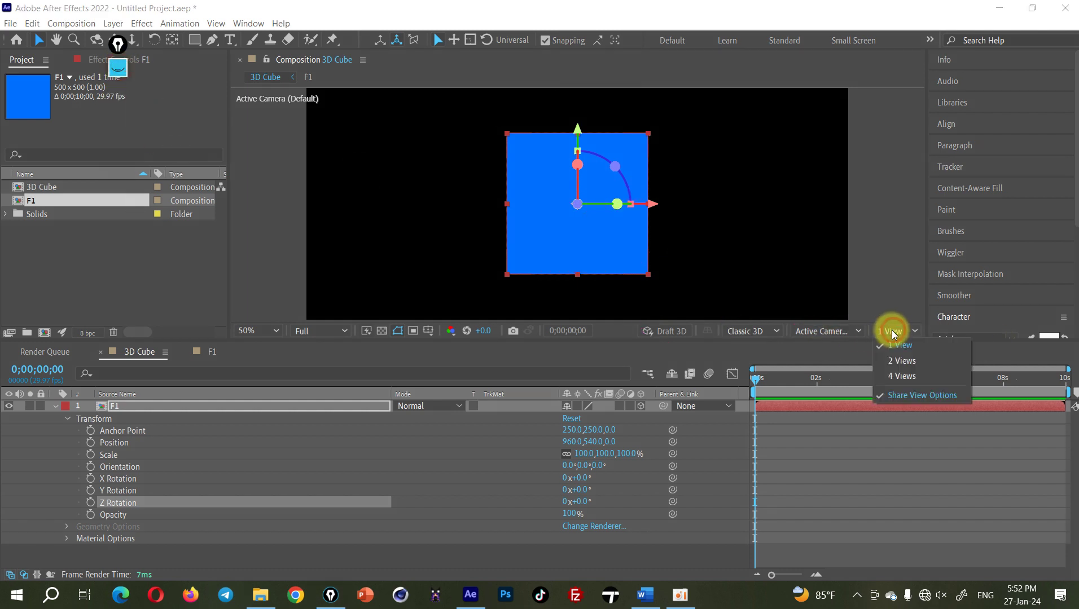
{"action": "left_click", "coordinate": [905, 364]}
{"action": "left_click_drag", "start_coordinate": [748, 231], "coordinate": [743, 250]}
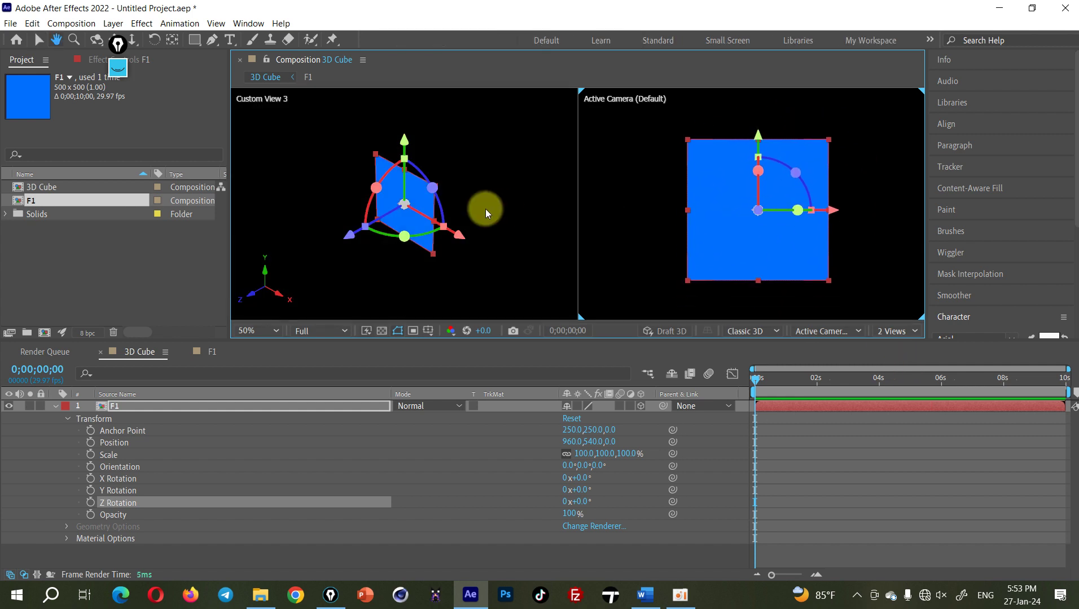
{"action": "left_click_drag", "start_coordinate": [501, 210], "coordinate": [487, 230]}
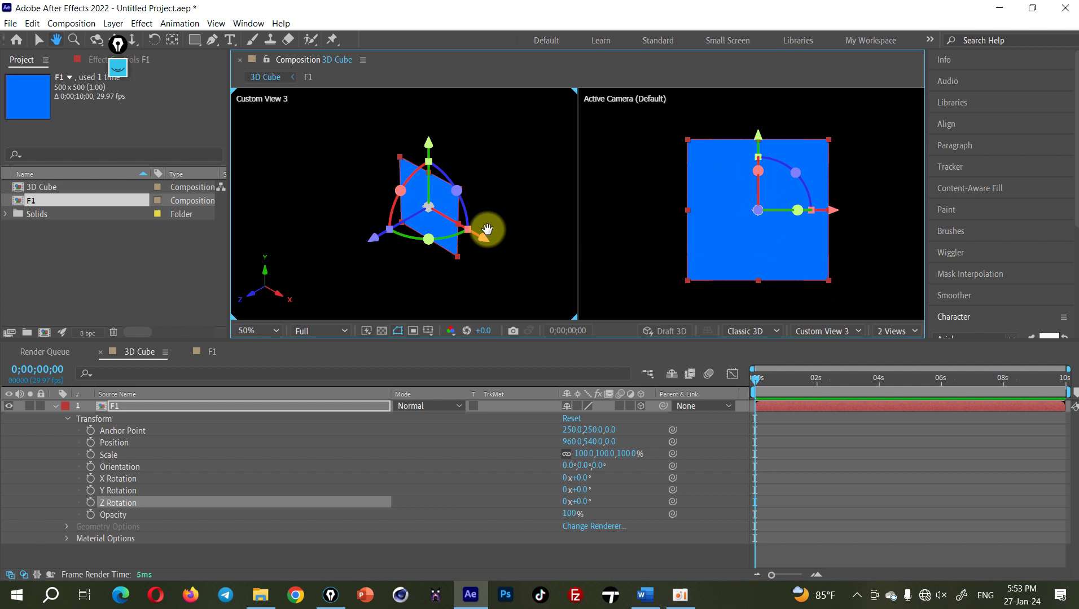
{"action": "key", "text": "v"}
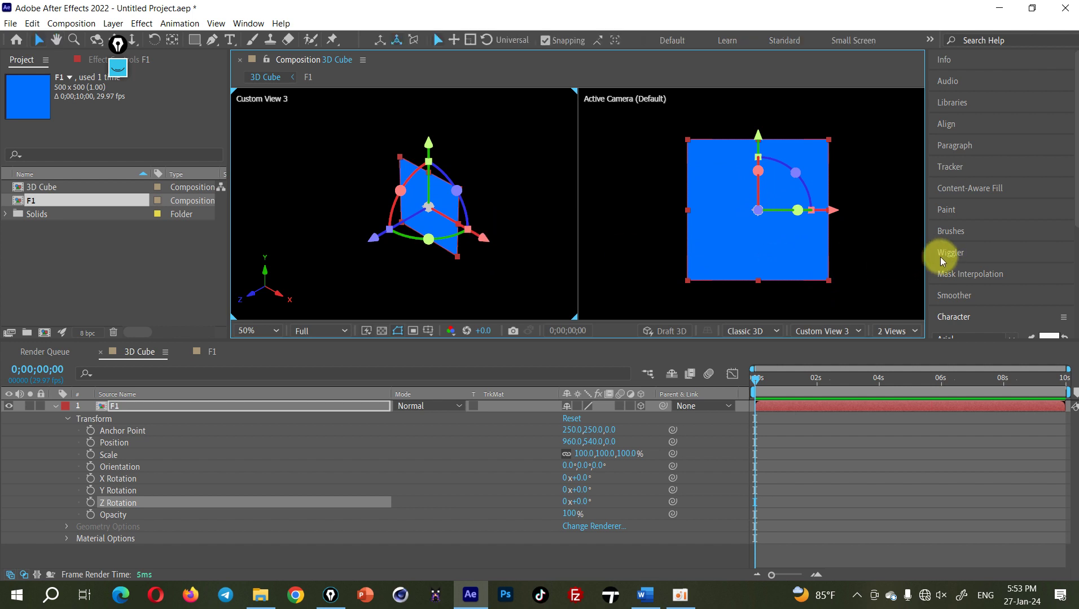
Step: Resize the side panels and switch F1 back to a 2D layer
{"action": "mouse_move", "coordinate": [927, 260]}
{"action": "left_mouse_down"}
{"action": "mouse_move", "coordinate": [820, 279]}
{"action": "mouse_move", "coordinate": [796, 268]}
{"action": "mouse_move", "coordinate": [829, 269]}
{"action": "left_mouse_up"}
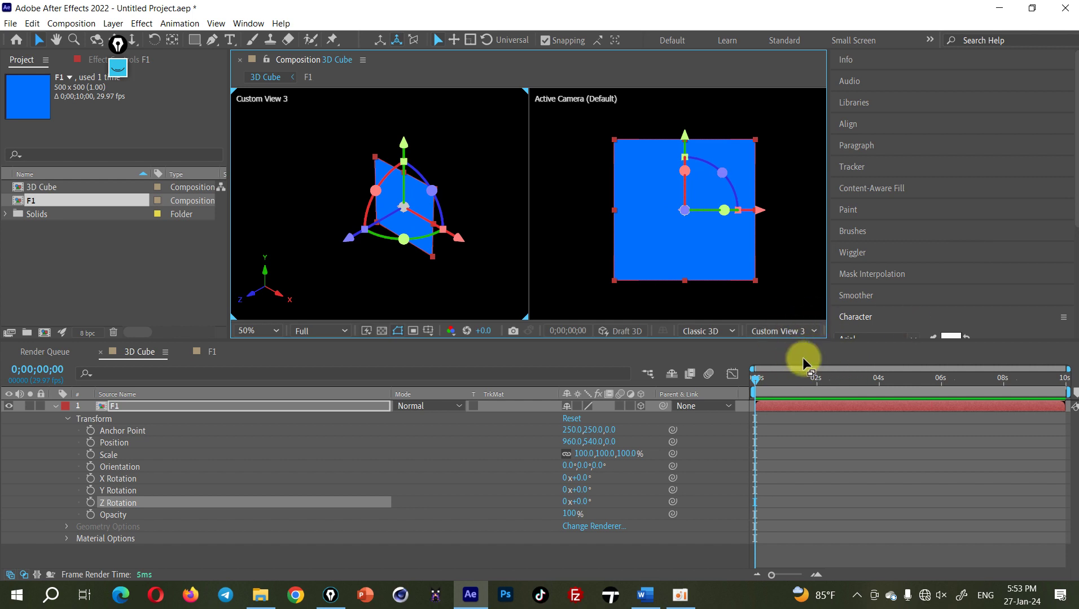
{"action": "mouse_move", "coordinate": [827, 321]}
{"action": "left_mouse_down"}
{"action": "mouse_move", "coordinate": [948, 320]}
{"action": "mouse_move", "coordinate": [862, 316]}
{"action": "mouse_move", "coordinate": [1010, 299]}
{"action": "left_mouse_up"}
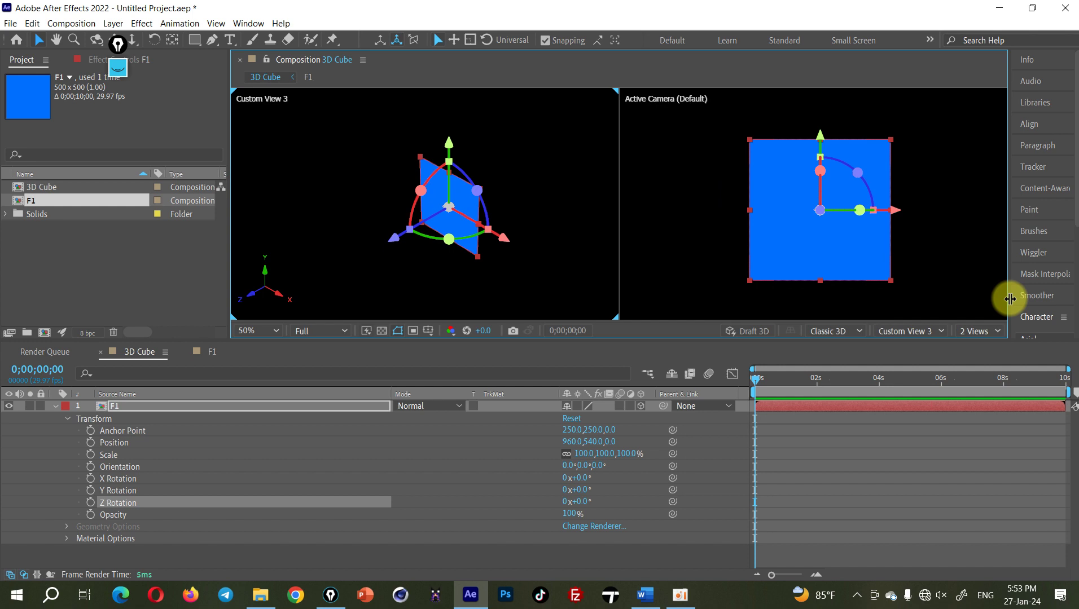
{"action": "left_click", "coordinate": [643, 407]}
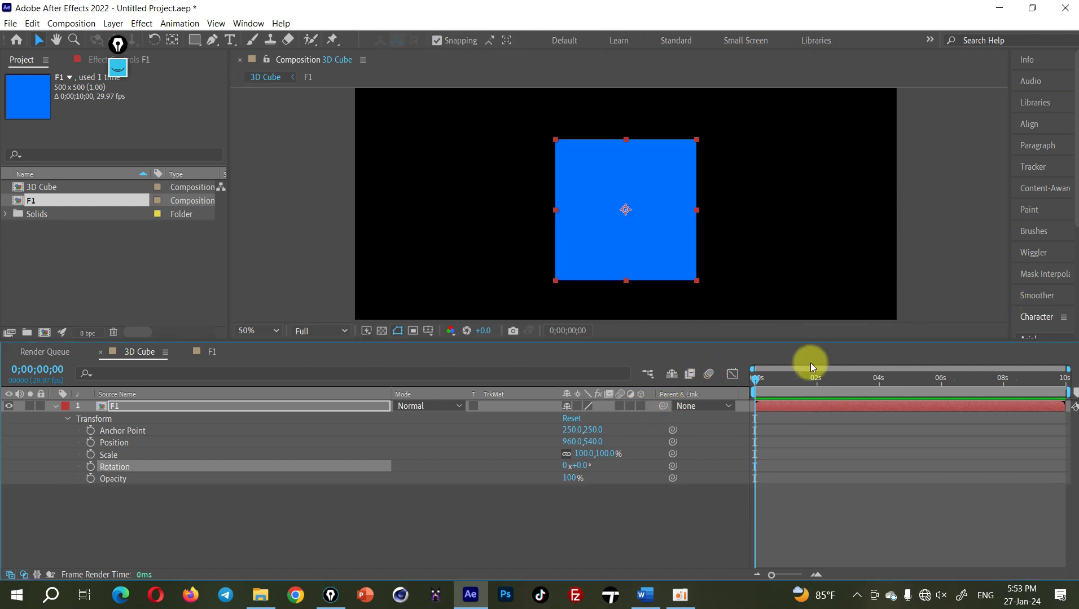
Step: Make F1 a 3D layer again and split the viewer into 4 Views
{"action": "left_click", "coordinate": [642, 406]}
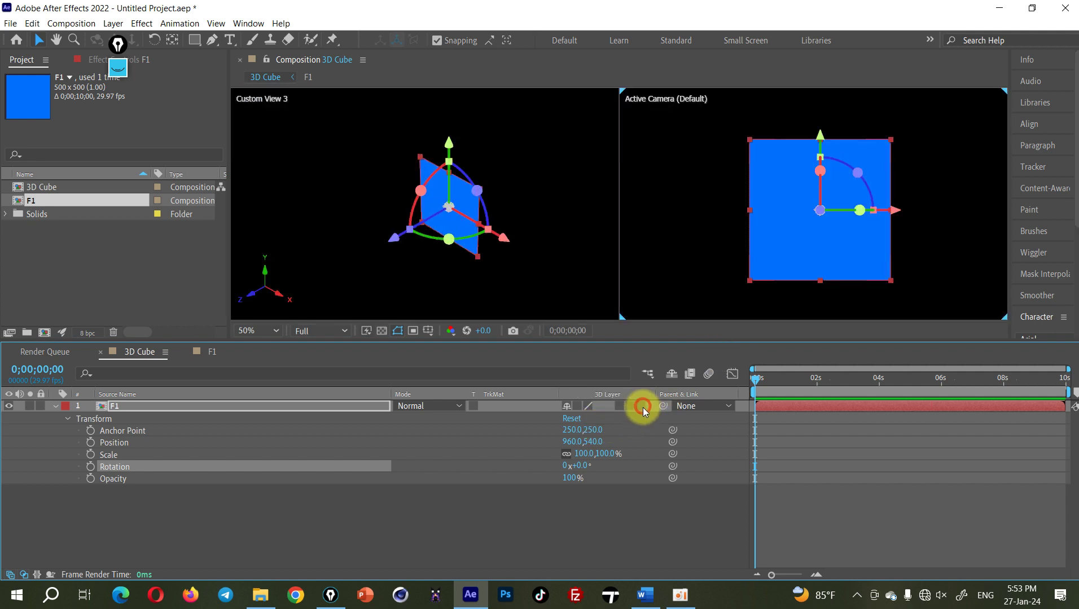
{"action": "left_click", "coordinate": [990, 333]}
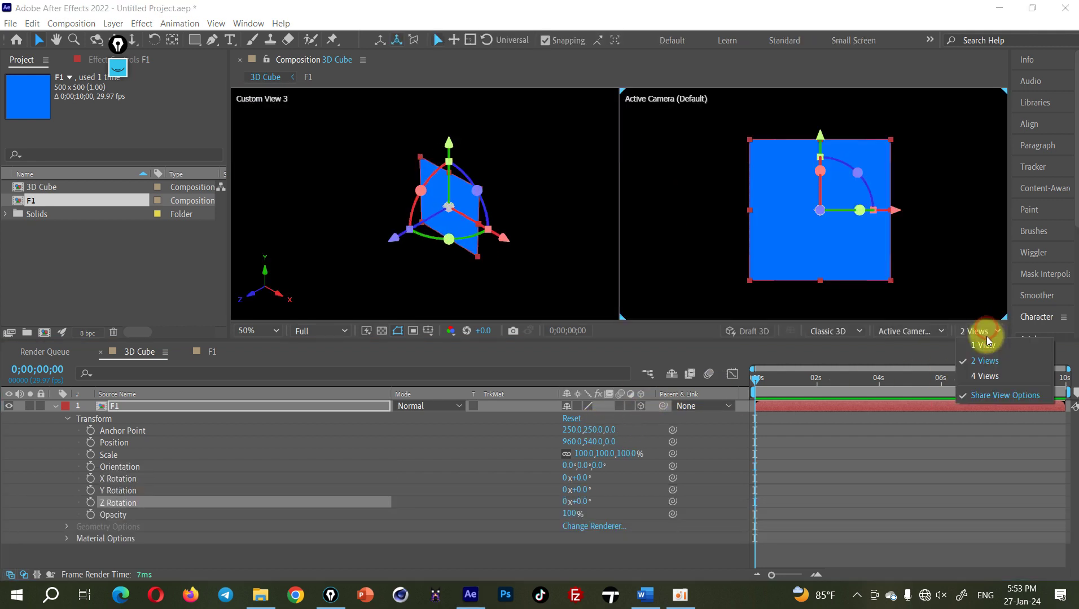
{"action": "left_click", "coordinate": [989, 377]}
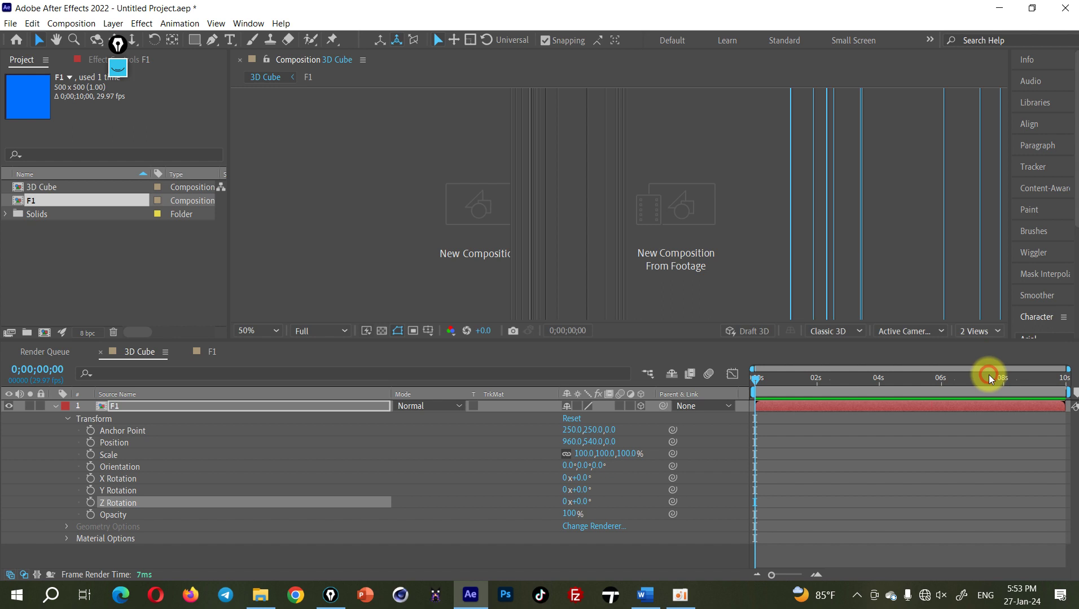
{"action": "scroll", "coordinate": [460, 261], "scroll_direction": "down", "scroll_amount": 2}
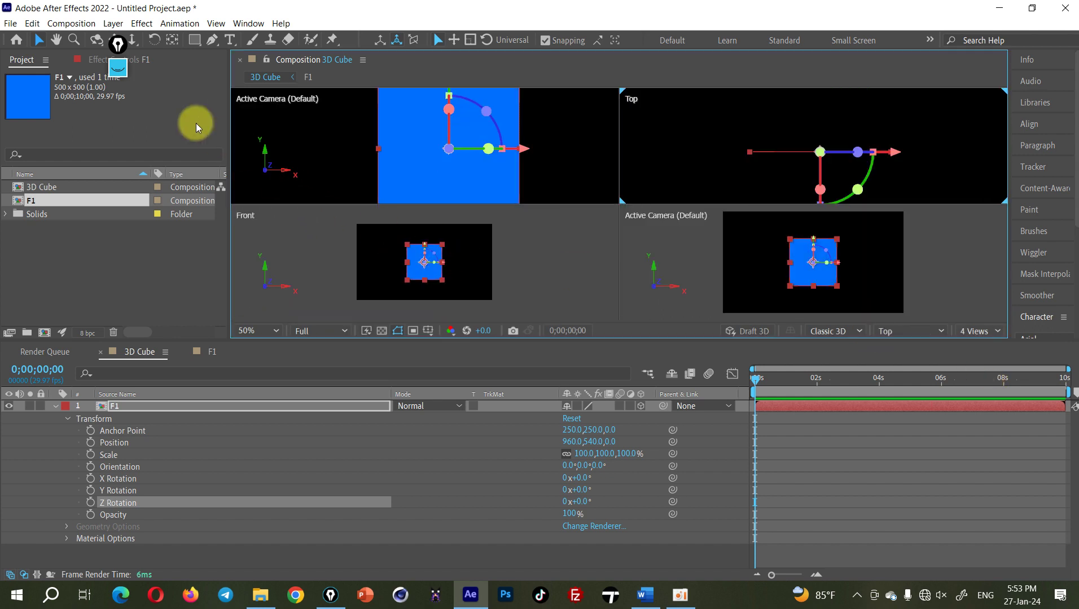
Step: Circle and number the four views with on-screen pen annotations, then clear them
{"action": "left_click", "coordinate": [119, 69]}
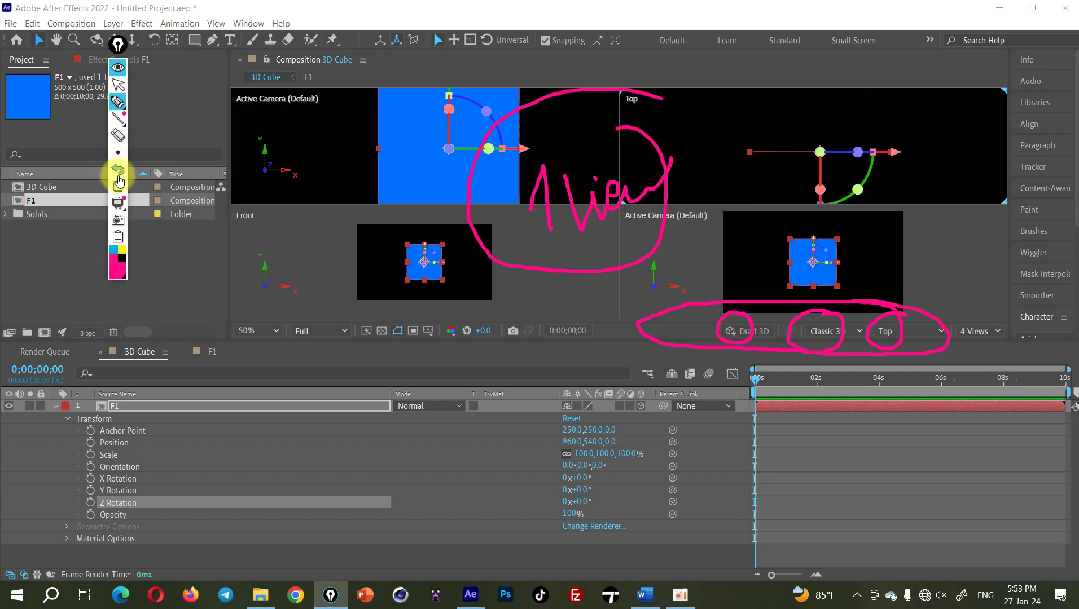
{"action": "left_click", "coordinate": [118, 186]}
{"action": "left_click_drag", "start_coordinate": [988, 324], "coordinate": [976, 323]}
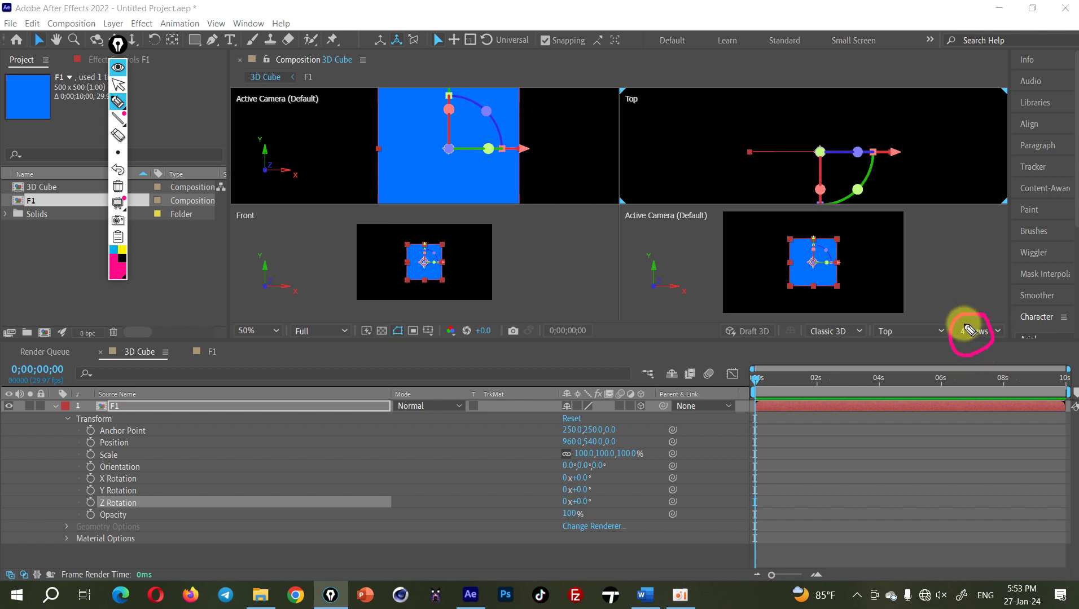
{"action": "left_click_drag", "start_coordinate": [847, 275], "coordinate": [863, 288]}
{"action": "left_click_drag", "start_coordinate": [674, 146], "coordinate": [724, 152]}
{"action": "left_click_drag", "start_coordinate": [523, 156], "coordinate": [542, 184]}
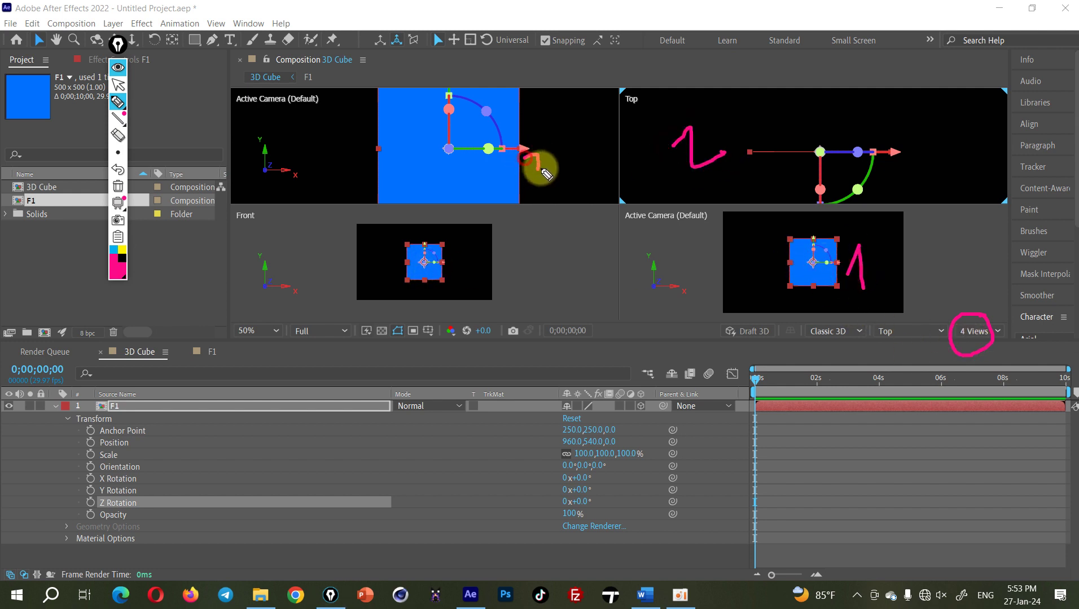
{"action": "left_click_drag", "start_coordinate": [500, 246], "coordinate": [529, 278]}
{"action": "left_click_drag", "start_coordinate": [512, 247], "coordinate": [513, 309]}
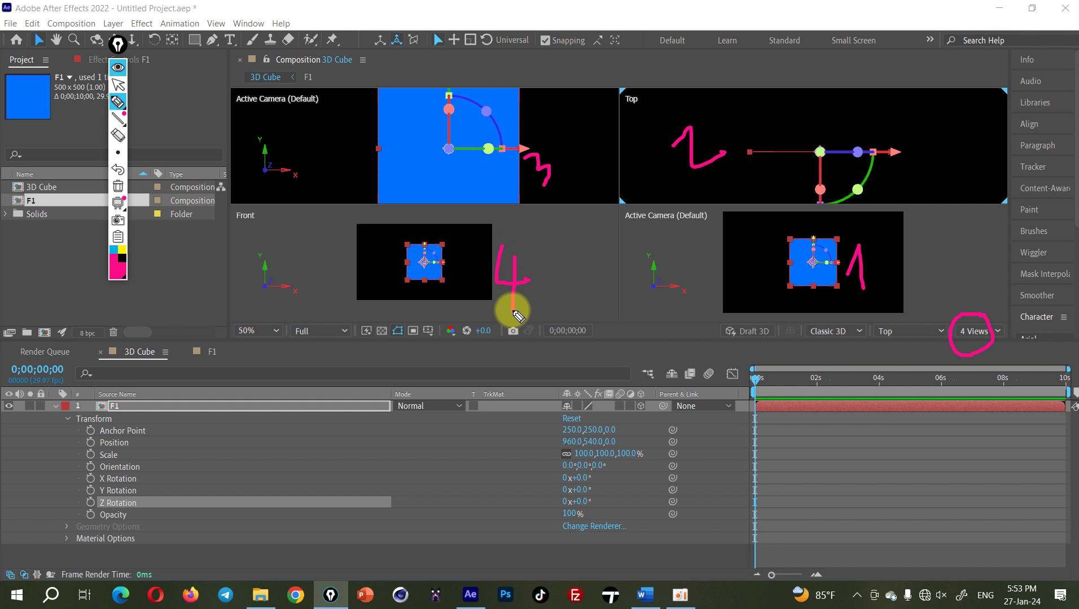
{"action": "left_click", "coordinate": [118, 67]}
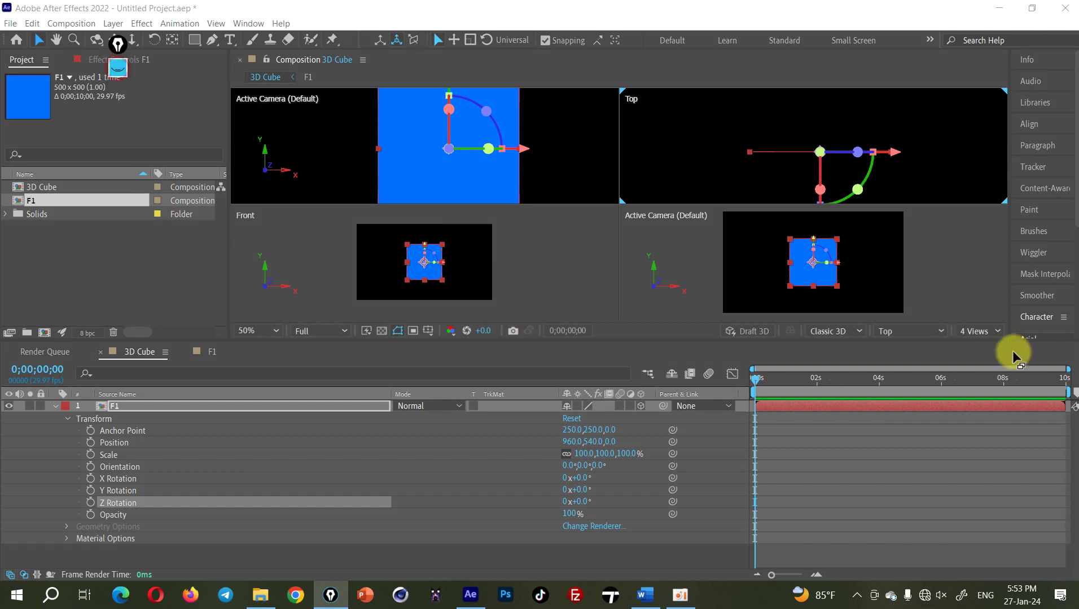
{"action": "left_click", "coordinate": [975, 331]}
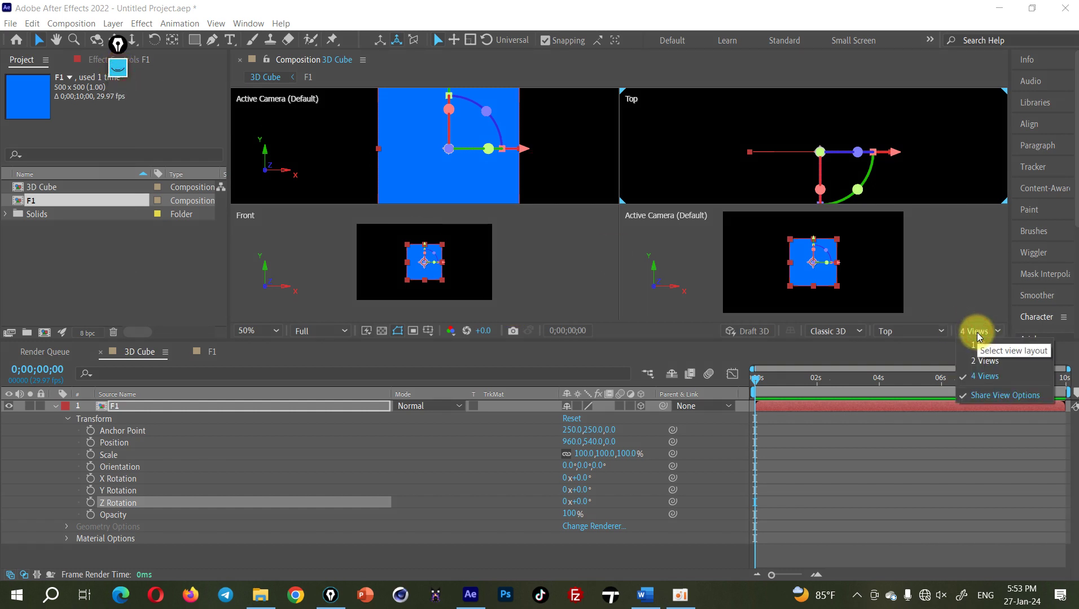
Step: Return to a 2 Views layout and pan the Active Camera and Custom View 3 views
{"action": "left_click", "coordinate": [986, 362]}
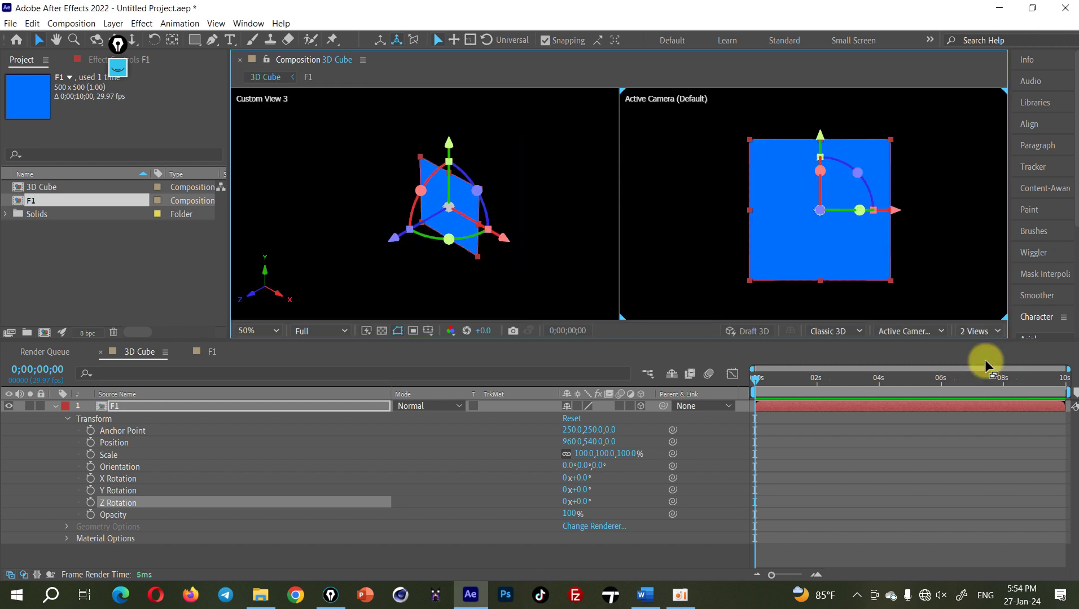
{"action": "key", "text": "h"}
{"action": "mouse_move", "coordinate": [701, 211]}
{"action": "left_mouse_down"}
{"action": "mouse_move", "coordinate": [720, 232]}
{"action": "mouse_move", "coordinate": [721, 206]}
{"action": "left_mouse_up"}
{"action": "left_click_drag", "start_coordinate": [402, 220], "coordinate": [393, 228]}
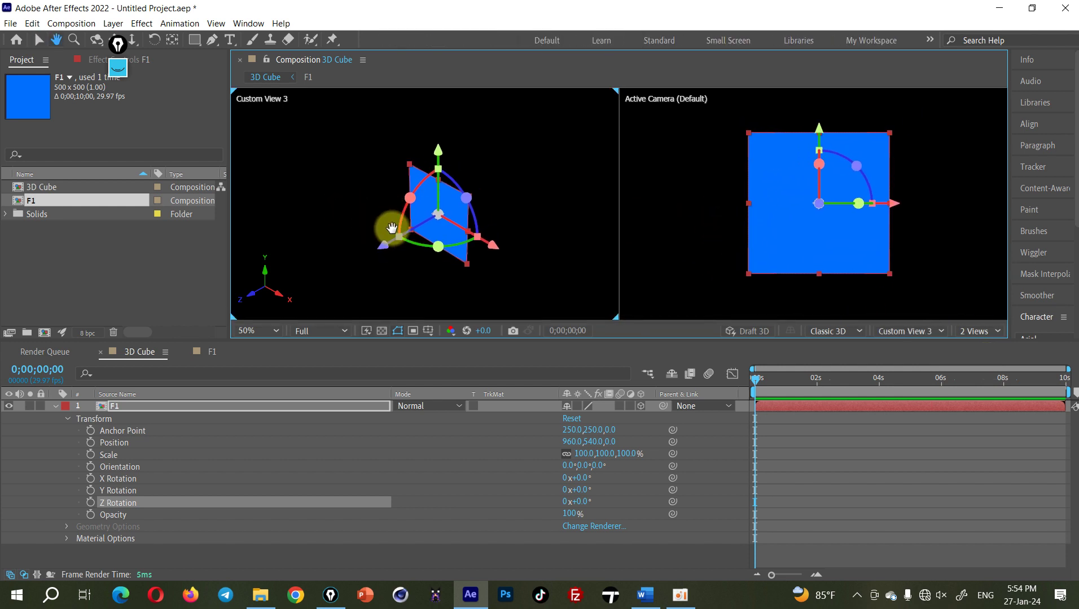
{"action": "key", "text": "v"}
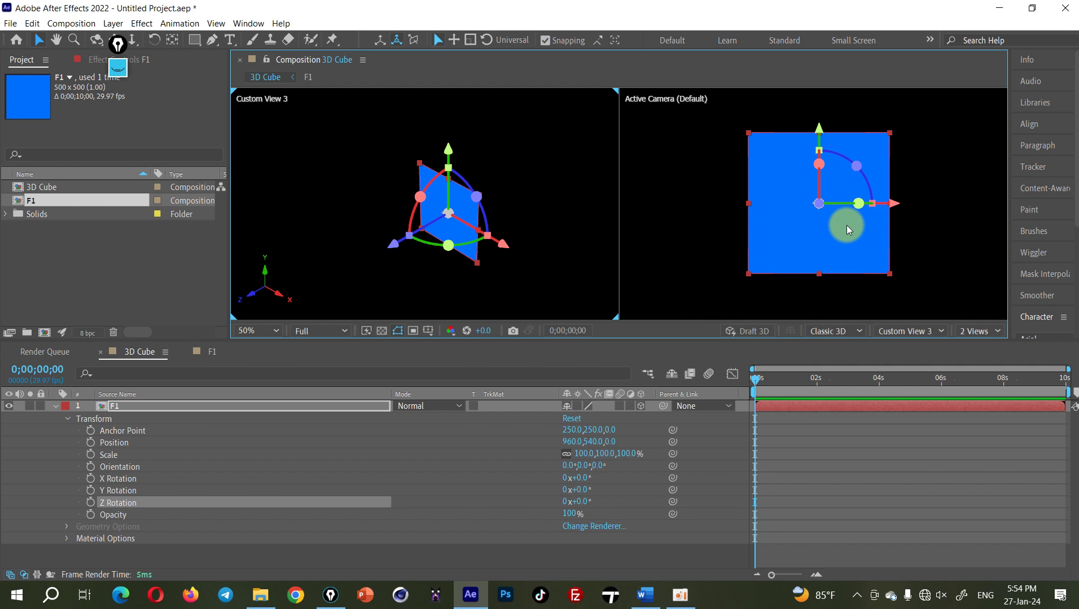
Step: Annotate the Active Camera and Custom View 3 labels and view corners, then clear the marks
{"action": "left_click", "coordinate": [118, 68]}
{"action": "left_click", "coordinate": [118, 185]}
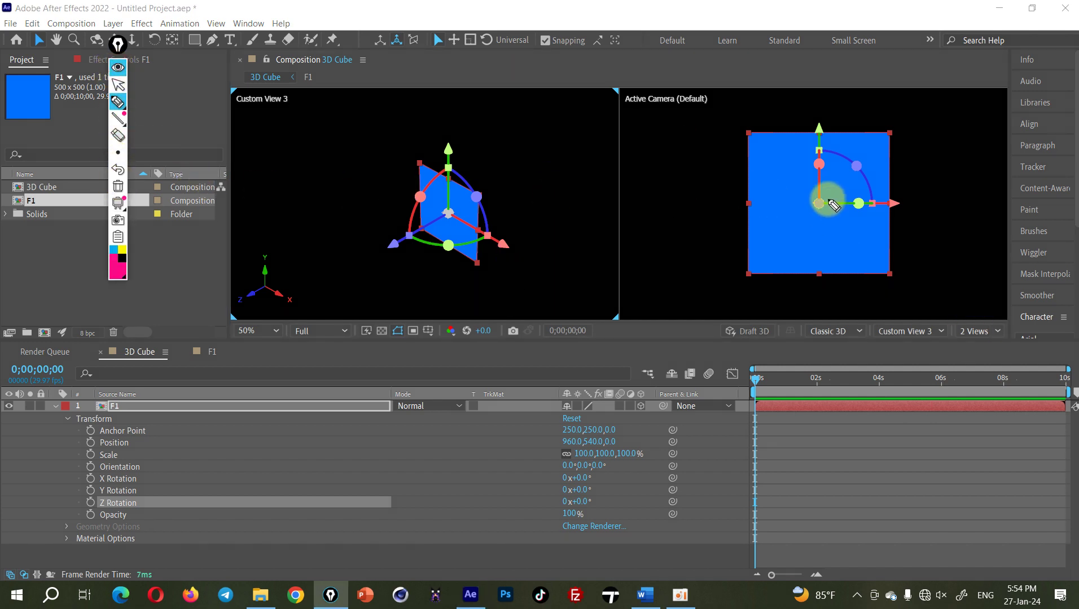
{"action": "left_click_drag", "start_coordinate": [664, 87], "coordinate": [658, 89]}
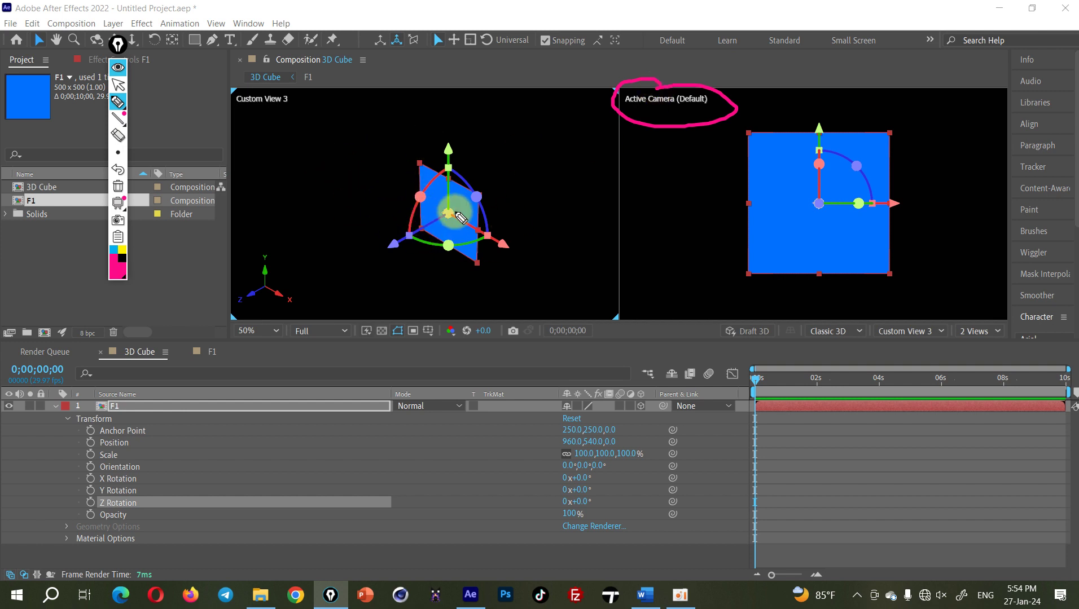
{"action": "mouse_move", "coordinate": [272, 86]}
{"action": "left_mouse_down"}
{"action": "mouse_move", "coordinate": [238, 89]}
{"action": "mouse_move", "coordinate": [241, 115]}
{"action": "mouse_move", "coordinate": [289, 97]}
{"action": "mouse_move", "coordinate": [278, 108]}
{"action": "mouse_move", "coordinate": [295, 125]}
{"action": "left_mouse_up"}
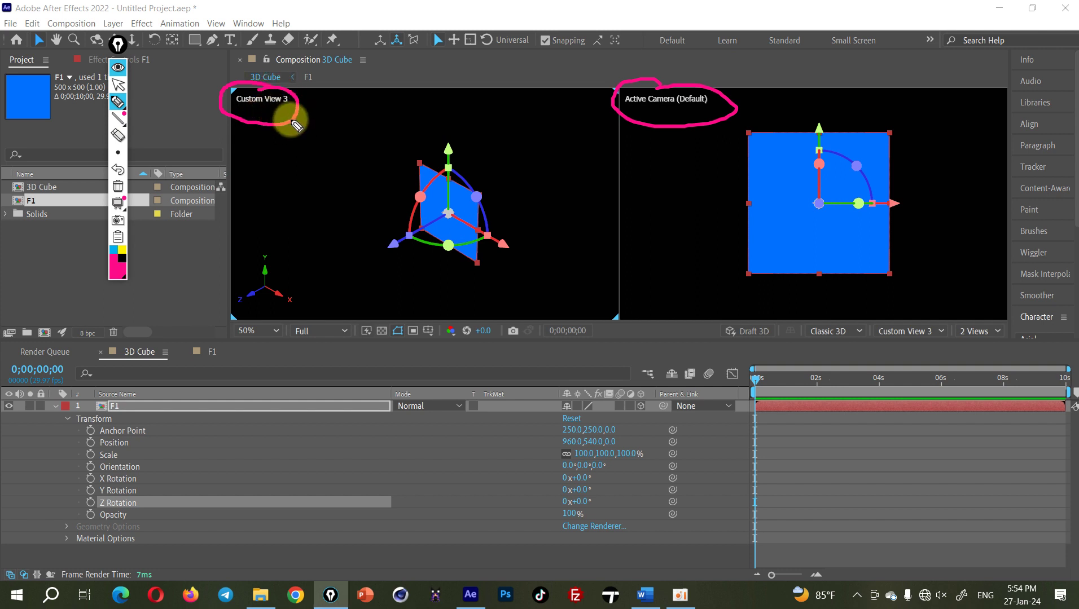
{"action": "left_click_drag", "start_coordinate": [293, 123], "coordinate": [255, 120]}
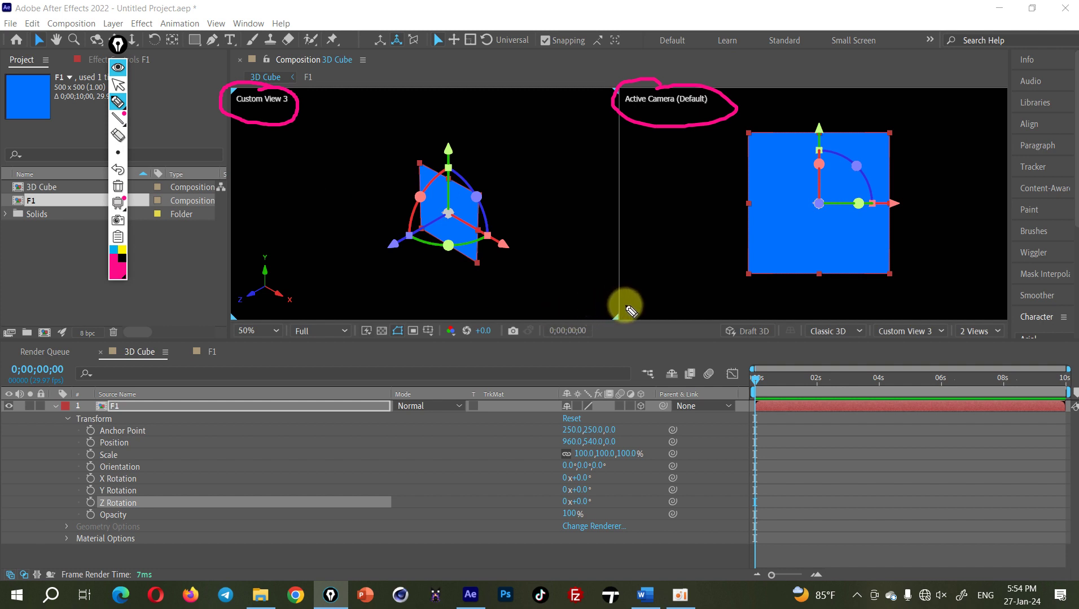
{"action": "left_click_drag", "start_coordinate": [610, 293], "coordinate": [626, 295]}
{"action": "left_click_drag", "start_coordinate": [239, 298], "coordinate": [249, 299]}
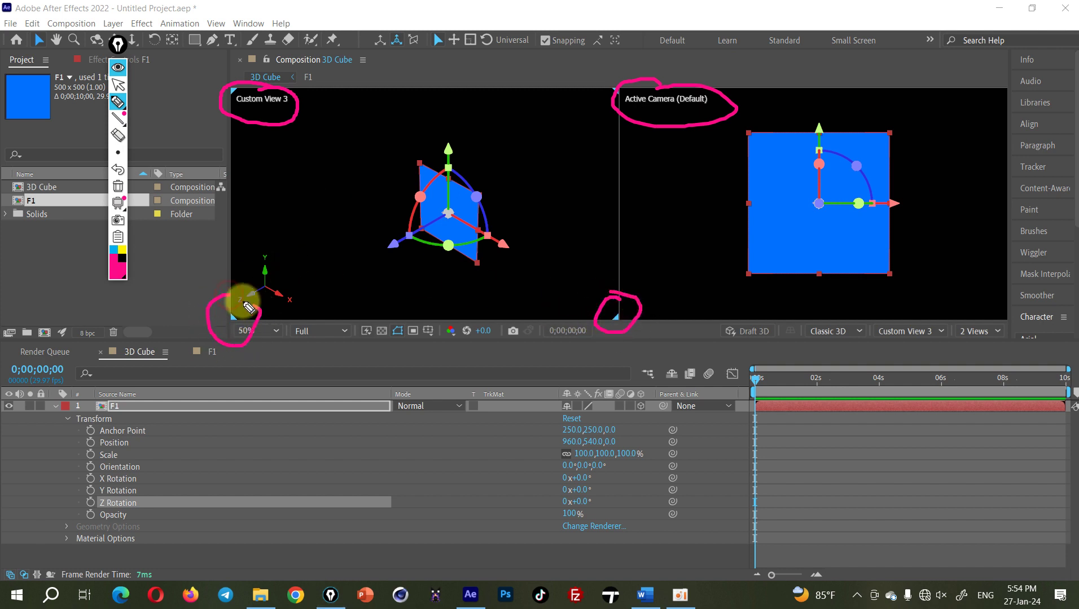
{"action": "left_click_drag", "start_coordinate": [242, 81], "coordinate": [234, 79]}
{"action": "left_click_drag", "start_coordinate": [596, 69], "coordinate": [615, 96]}
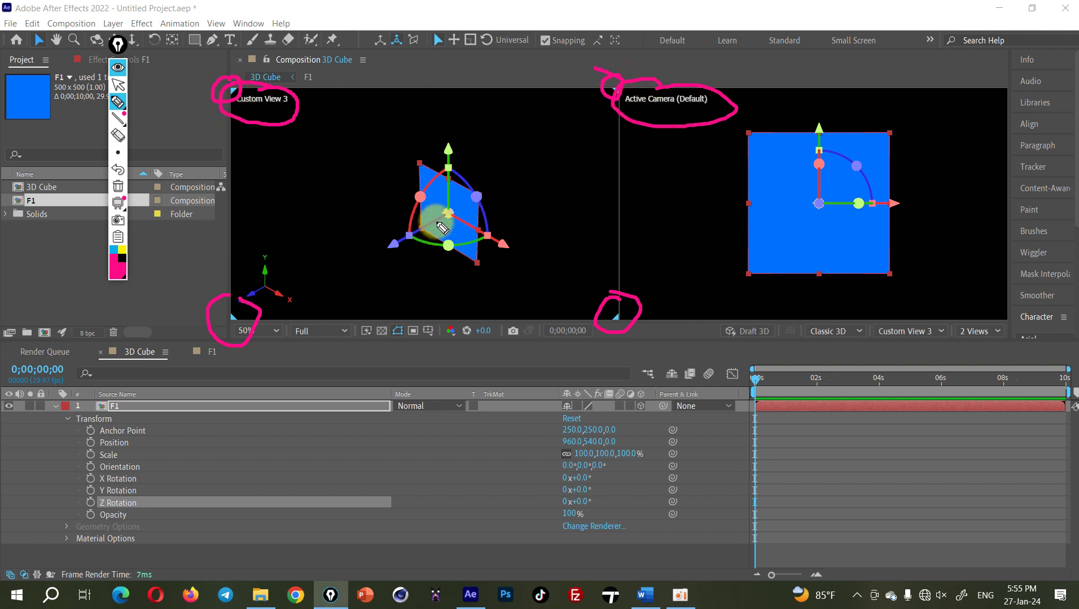
{"action": "left_click", "coordinate": [118, 68]}
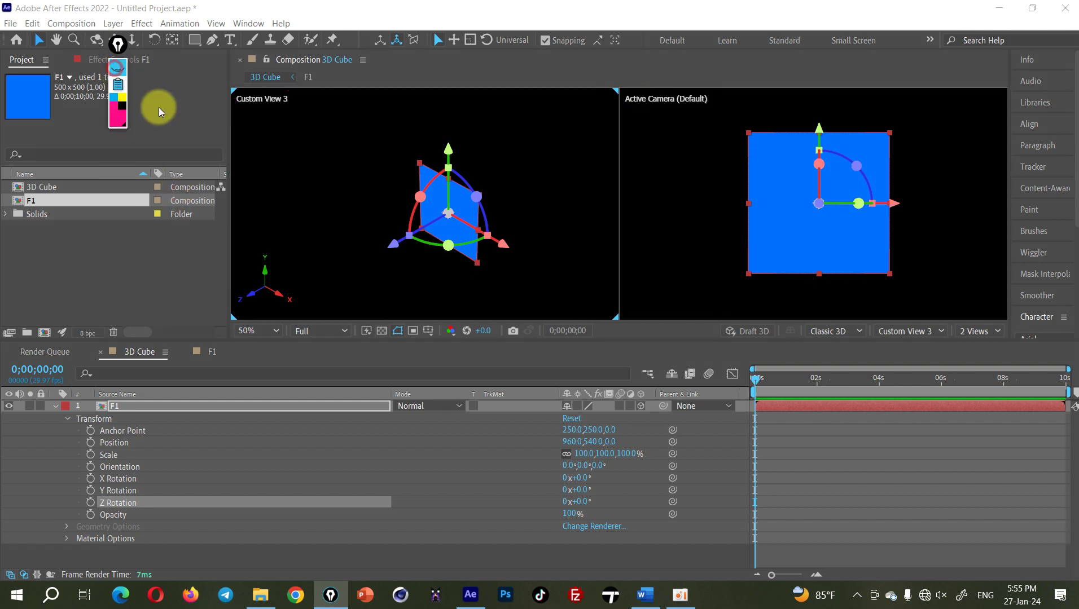
Step: Cycle the left viewer through Custom Views 1 and 2, settling on Custom View 3
{"action": "left_click", "coordinate": [977, 330]}
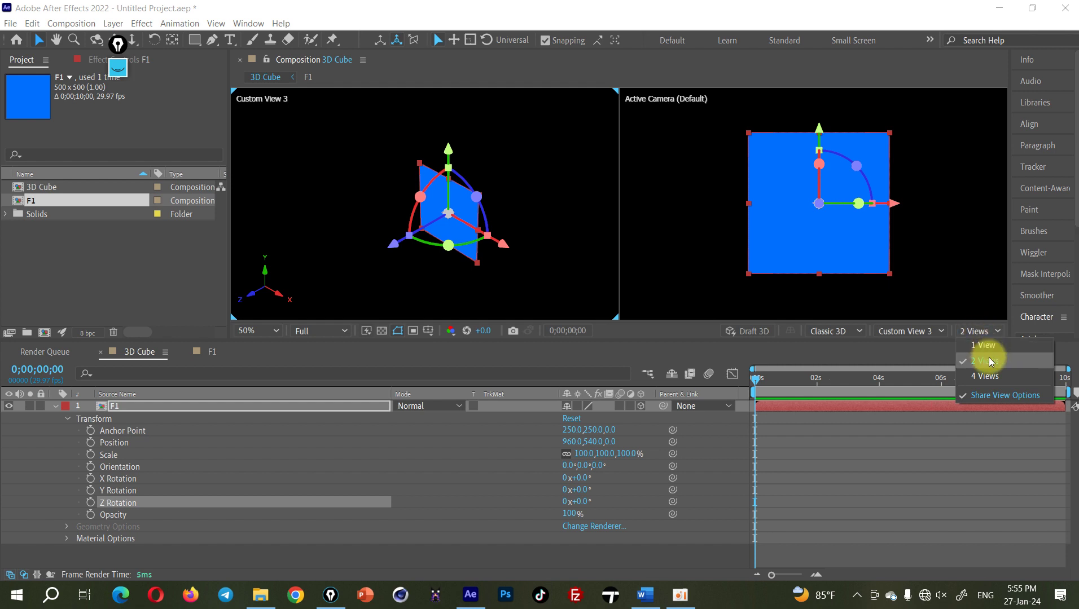
{"action": "left_click", "coordinate": [926, 336]}
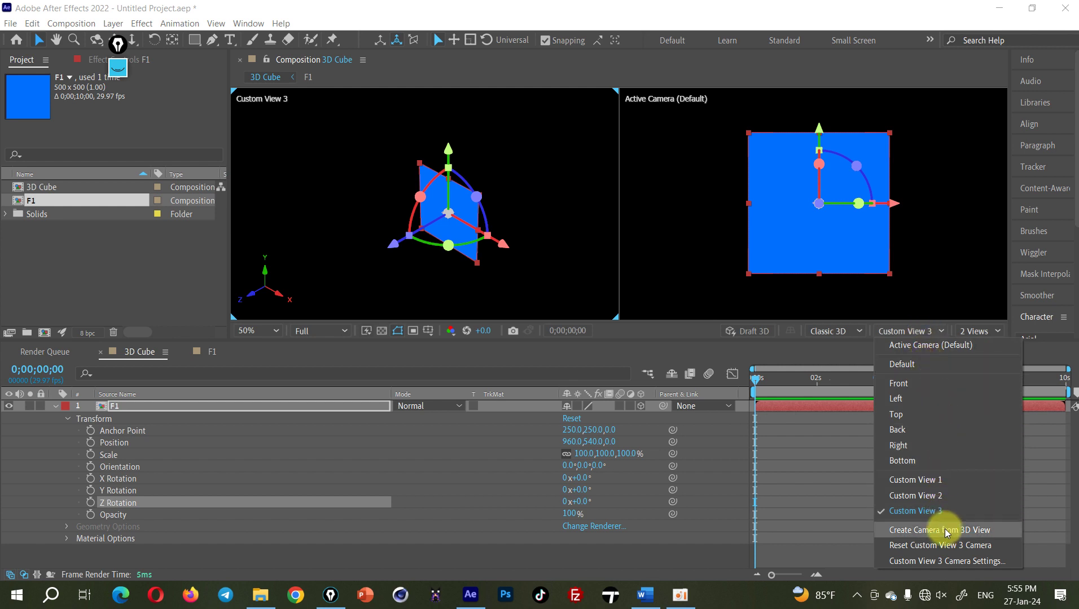
{"action": "left_click", "coordinate": [949, 480]}
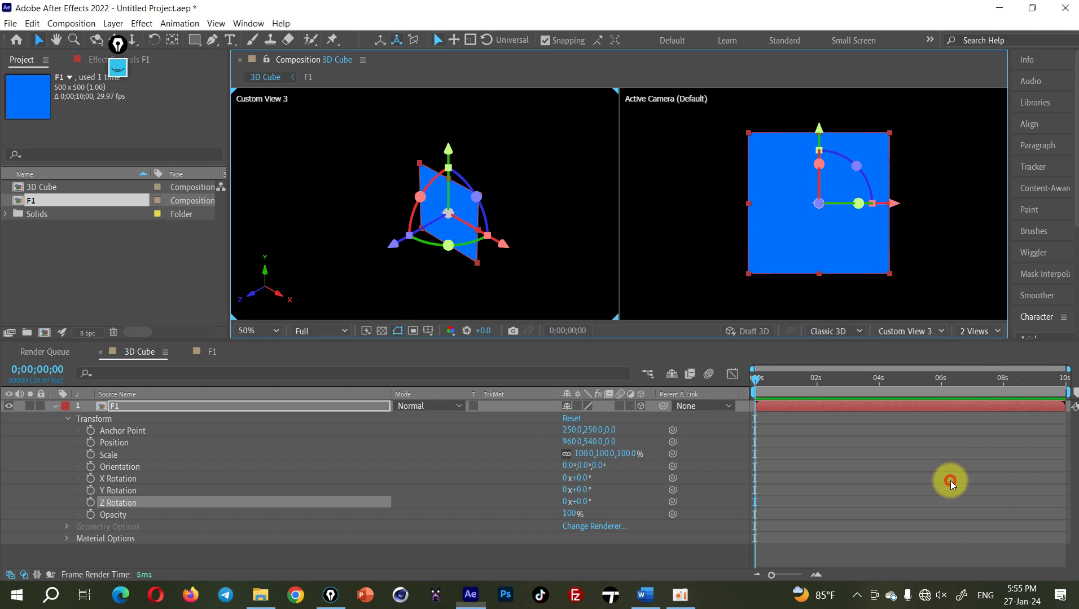
{"action": "left_click", "coordinate": [934, 336]}
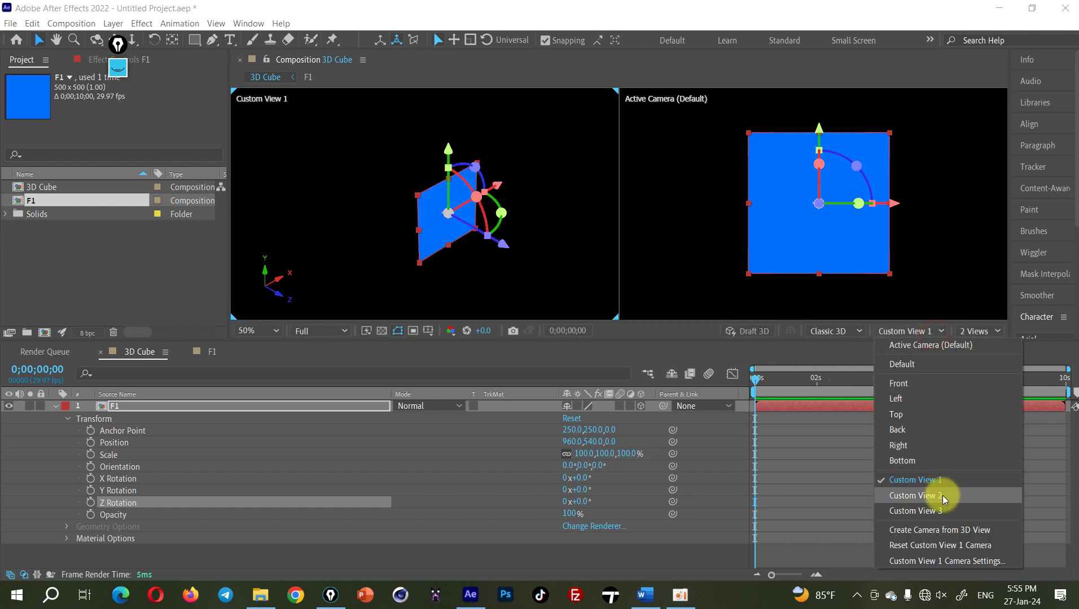
{"action": "left_click", "coordinate": [942, 496]}
{"action": "left_click", "coordinate": [931, 333]}
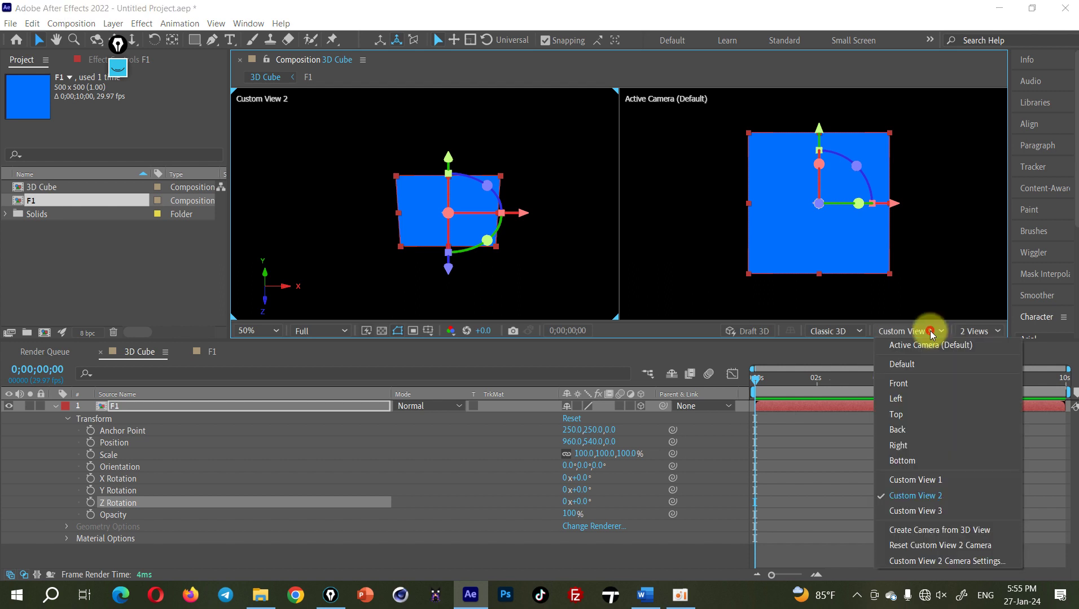
{"action": "left_click", "coordinate": [941, 512]}
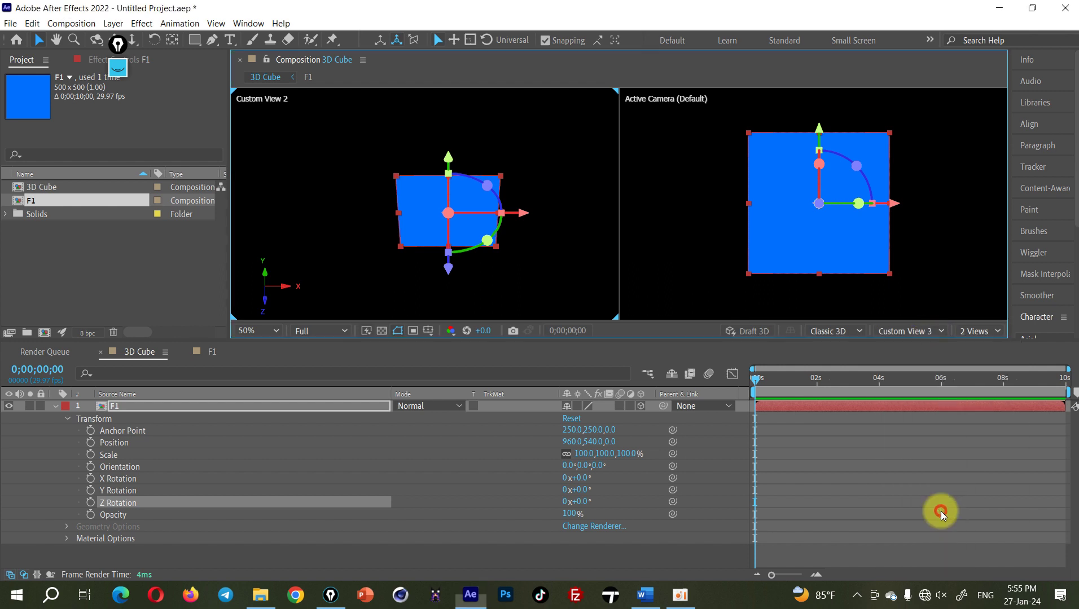
{"action": "scroll", "coordinate": [374, 163], "scroll_direction": "down", "scroll_amount": 1}
{"action": "scroll", "coordinate": [390, 179], "scroll_direction": "down", "scroll_amount": 1}
{"action": "scroll", "coordinate": [391, 179], "scroll_direction": "up", "scroll_amount": 1}
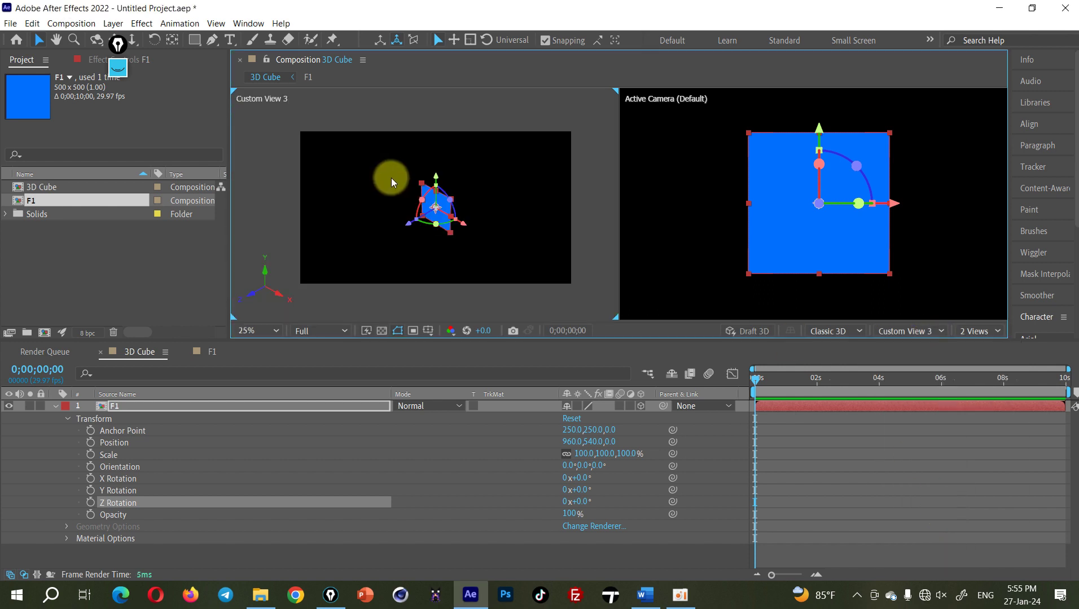
Step: Turn on the transparency grid, preview Front and Left views, then return to Custom View 3
{"action": "left_click", "coordinate": [384, 332]}
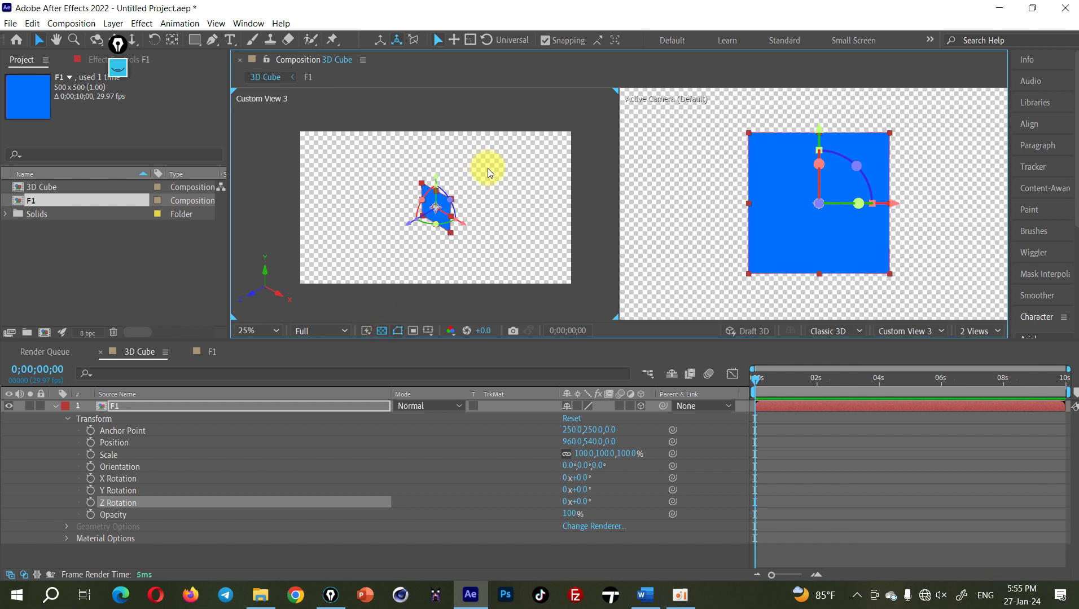
{"action": "left_click", "coordinate": [907, 332]}
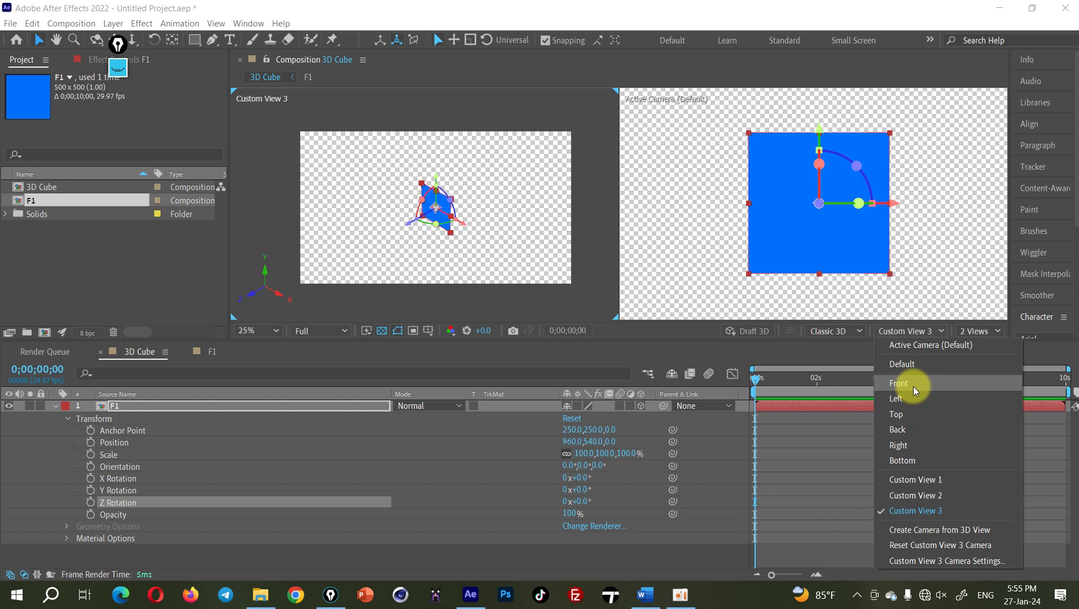
{"action": "left_click", "coordinate": [915, 389]}
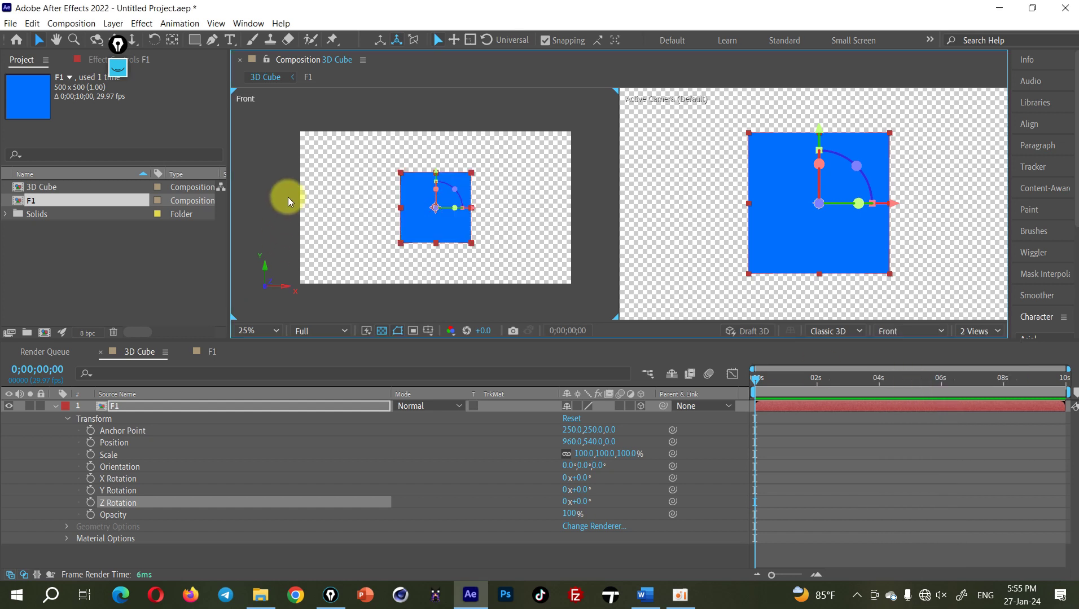
{"action": "scroll", "coordinate": [389, 191], "scroll_direction": "up", "scroll_amount": 2}
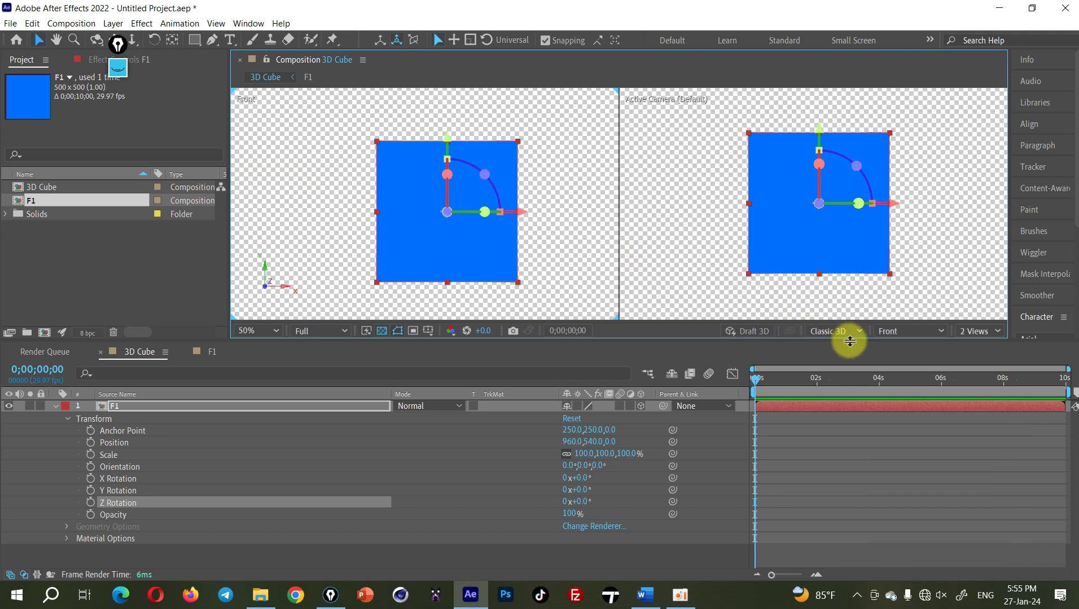
{"action": "left_click", "coordinate": [909, 333]}
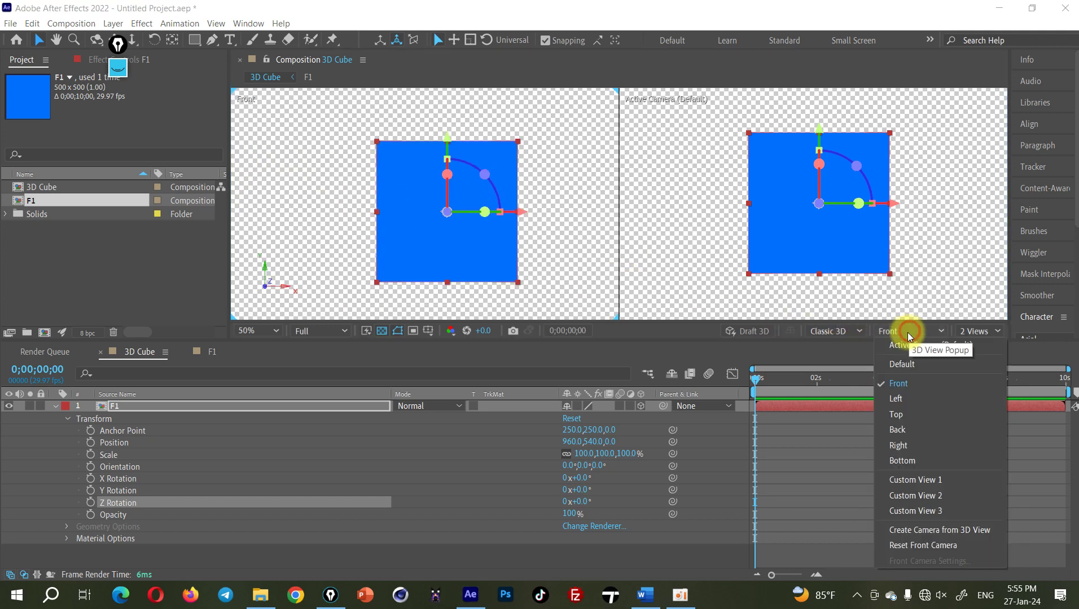
{"action": "left_click", "coordinate": [910, 401]}
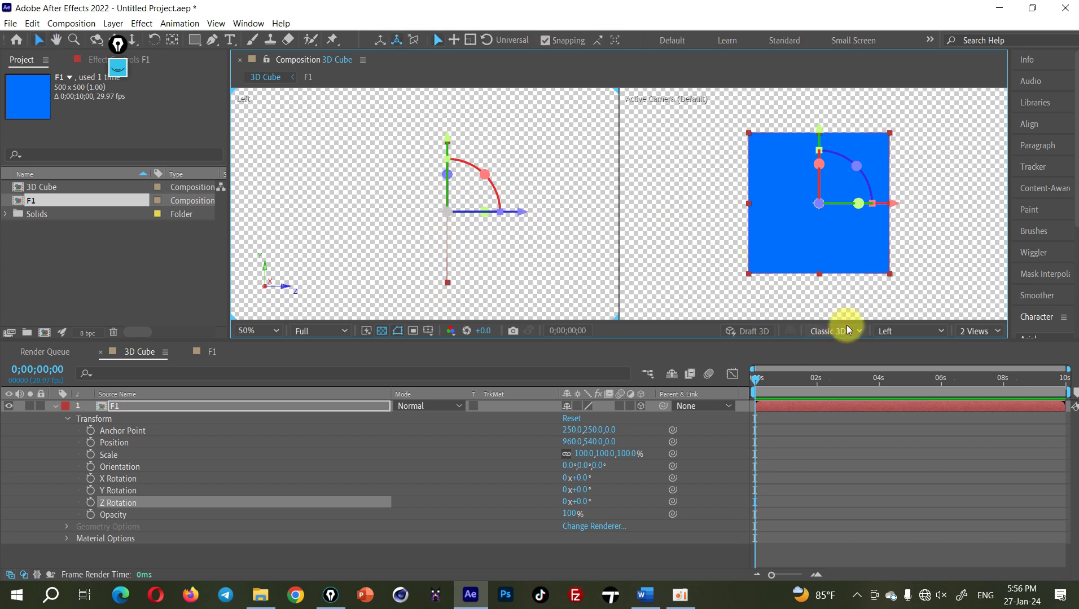
{"action": "left_click", "coordinate": [892, 333]}
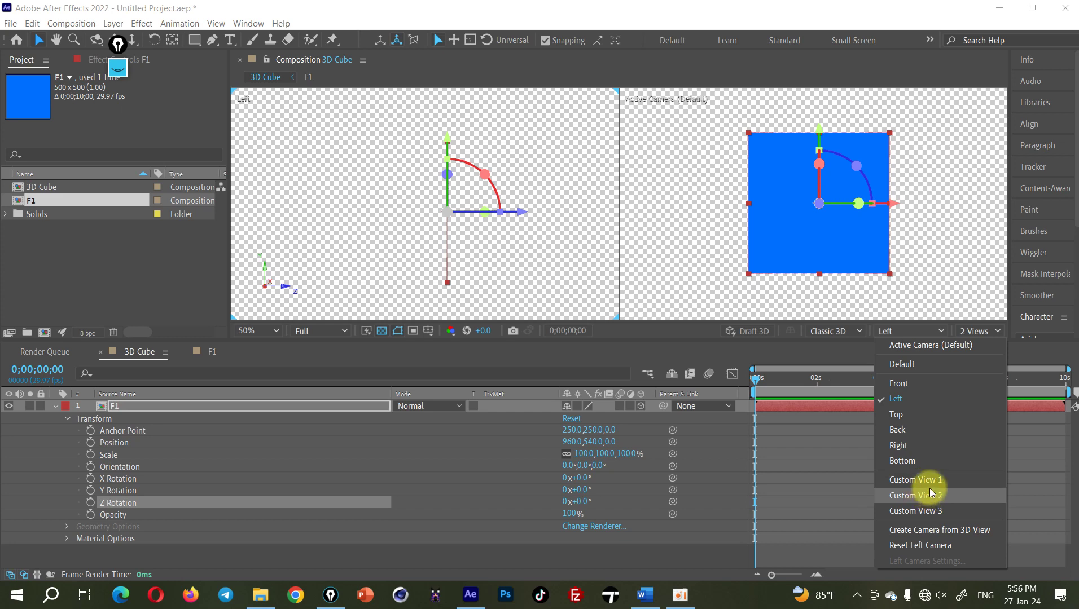
{"action": "left_click", "coordinate": [928, 511]}
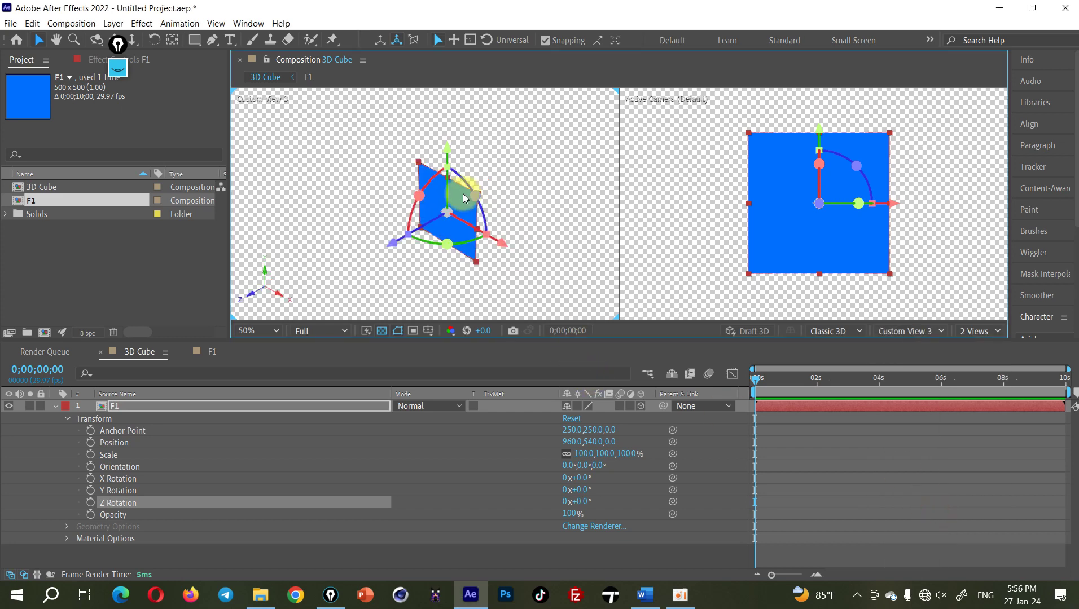
{"action": "left_click", "coordinate": [132, 407]}
{"action": "left_click", "coordinate": [56, 408]}
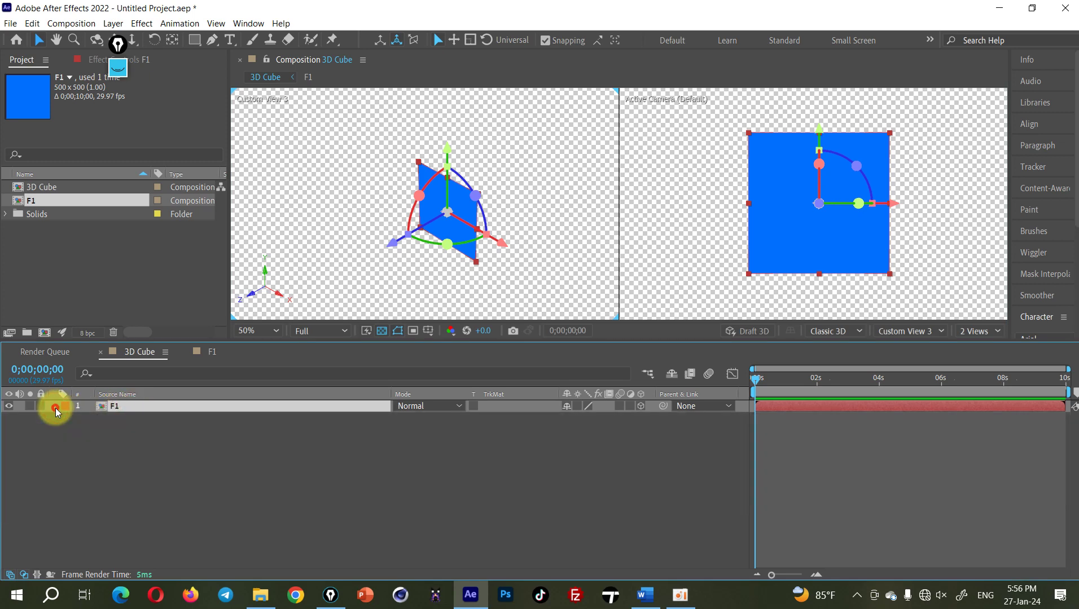
{"action": "left_click", "coordinate": [56, 408]}
{"action": "left_click", "coordinate": [118, 44]}
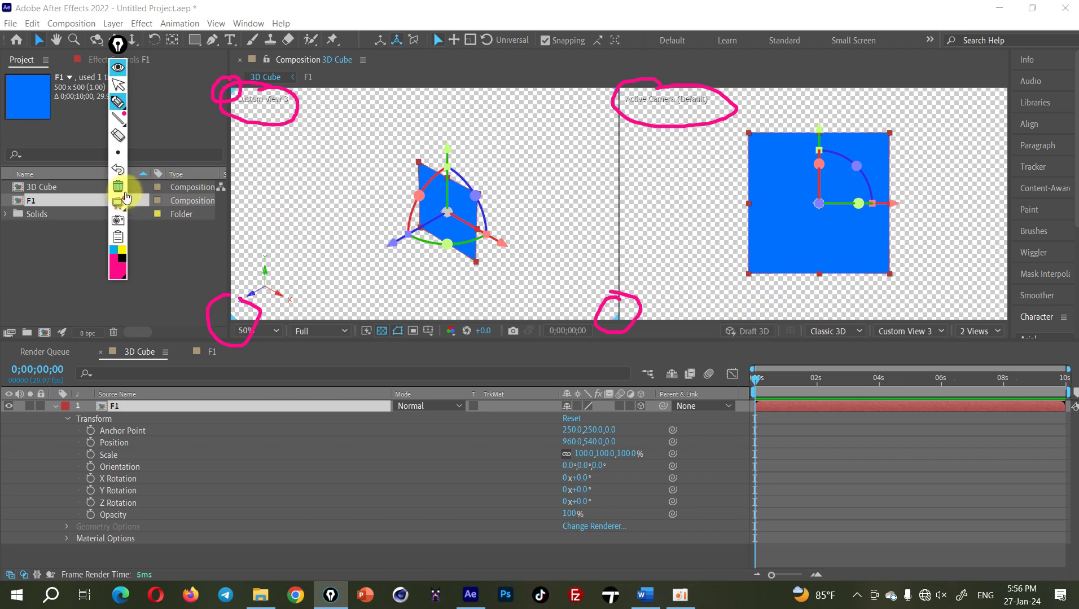
{"action": "left_click", "coordinate": [118, 186]}
{"action": "left_click_drag", "start_coordinate": [637, 386], "coordinate": [646, 535]}
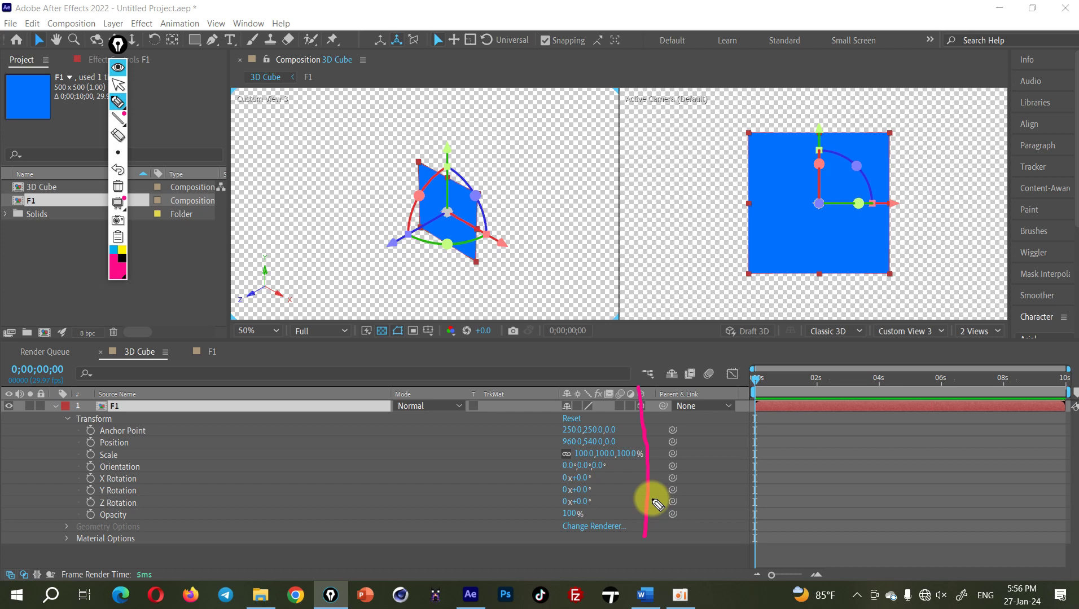
{"action": "mouse_move", "coordinate": [991, 310]}
{"action": "left_mouse_down"}
{"action": "mouse_move", "coordinate": [928, 310]}
{"action": "mouse_move", "coordinate": [1014, 360]}
{"action": "mouse_move", "coordinate": [977, 319]}
{"action": "left_mouse_up"}
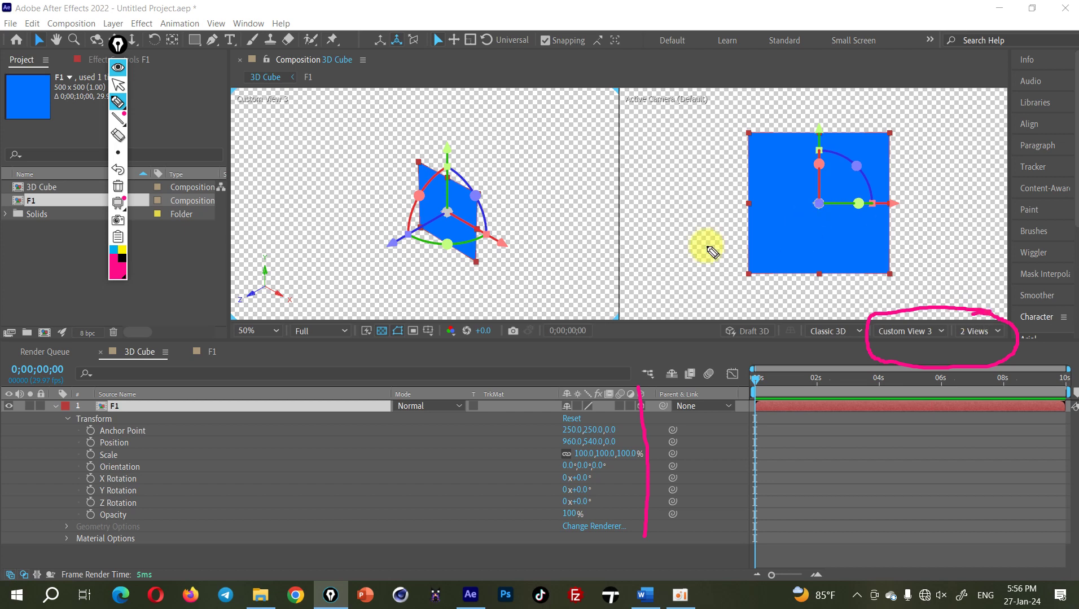
{"action": "left_click_drag", "start_coordinate": [645, 208], "coordinate": [664, 242]}
{"action": "left_click_drag", "start_coordinate": [533, 185], "coordinate": [575, 227]}
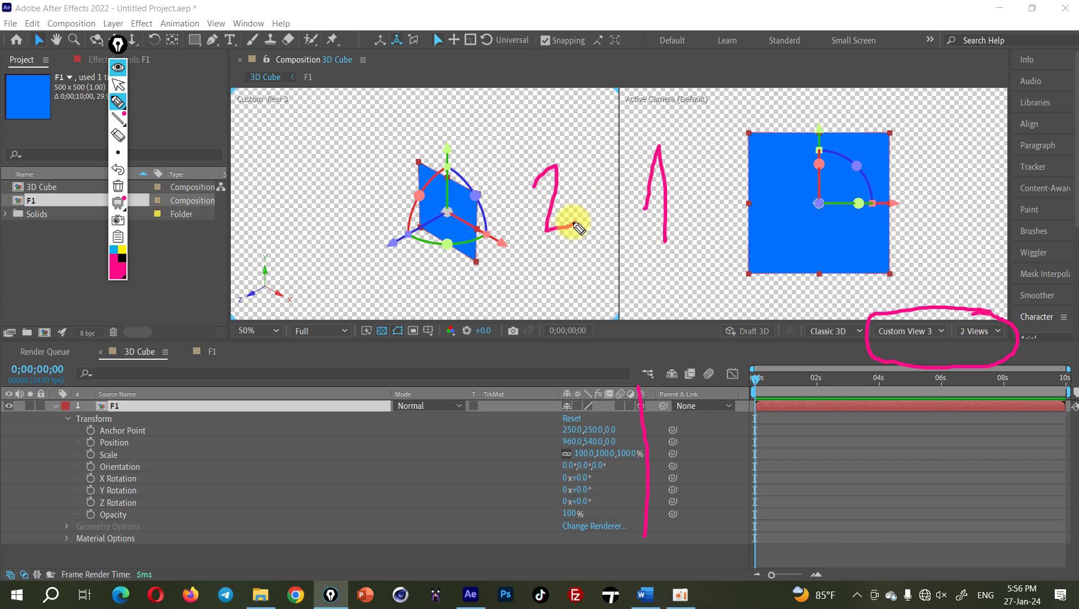
{"action": "left_click", "coordinate": [113, 250]}
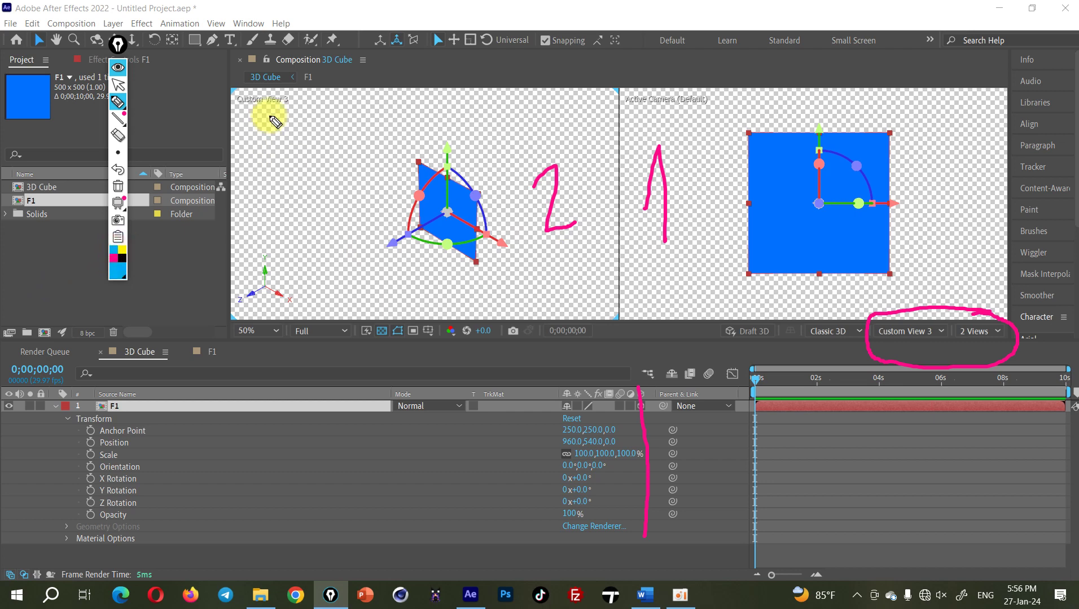
{"action": "mouse_move", "coordinate": [280, 87]}
{"action": "left_mouse_down"}
{"action": "mouse_move", "coordinate": [233, 95]}
{"action": "mouse_move", "coordinate": [248, 97]}
{"action": "left_mouse_up"}
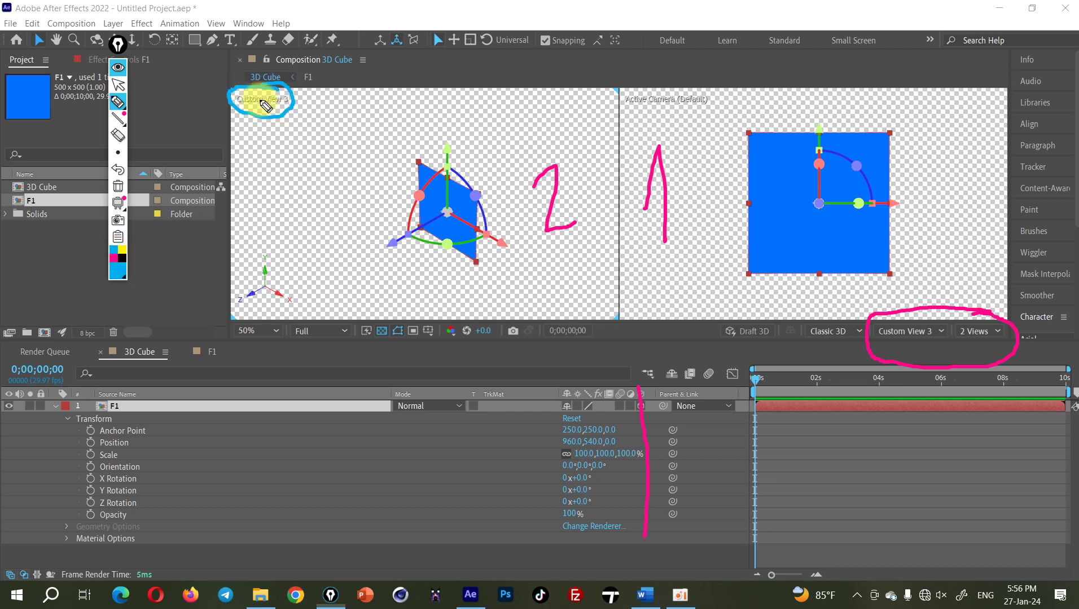
{"action": "mouse_move", "coordinate": [698, 87]}
{"action": "left_mouse_down"}
{"action": "mouse_move", "coordinate": [660, 84]}
{"action": "mouse_move", "coordinate": [887, 328]}
{"action": "mouse_move", "coordinate": [909, 299]}
{"action": "left_mouse_up"}
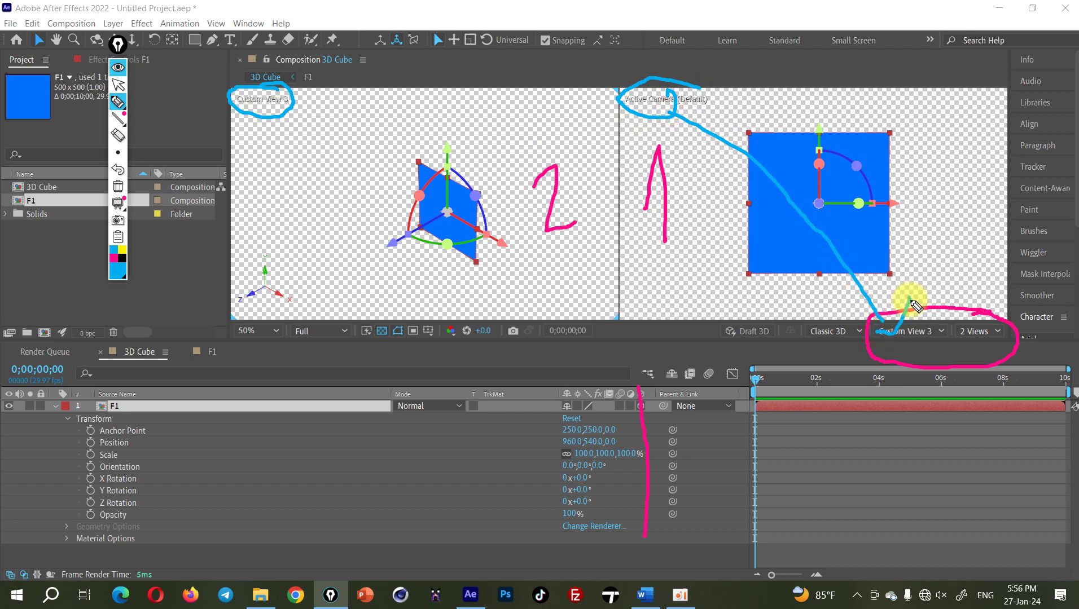
{"action": "left_click", "coordinate": [118, 85]}
{"action": "left_click_drag", "start_coordinate": [322, 154], "coordinate": [328, 167]}
{"action": "left_click_drag", "start_coordinate": [664, 141], "coordinate": [672, 135]}
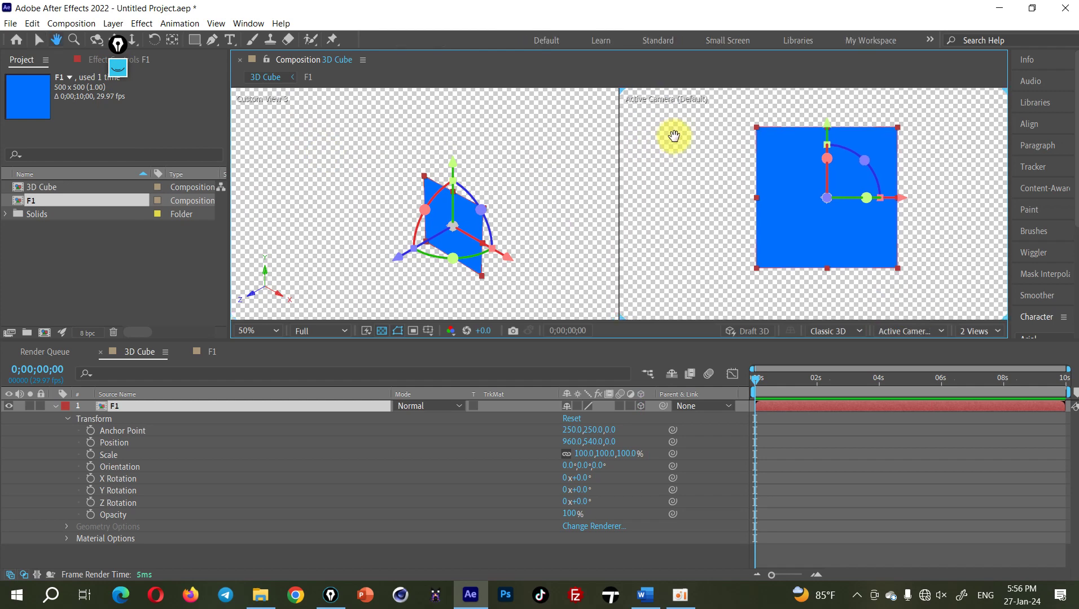
Step: Turn off the transparency grid, switch the right view to Top, and mark its X axis
{"action": "left_click", "coordinate": [383, 332]}
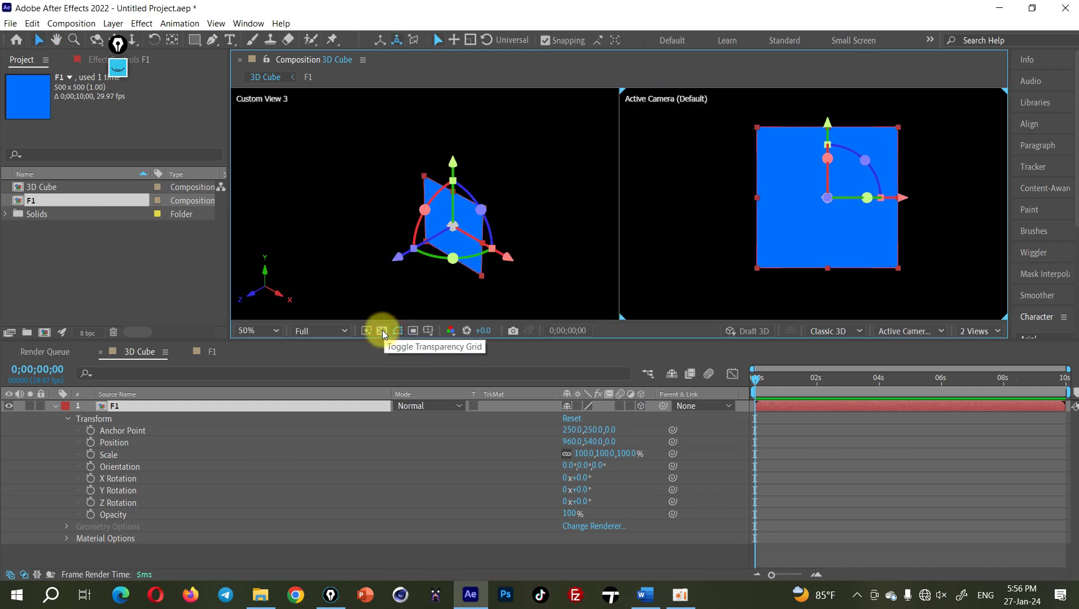
{"action": "left_click_drag", "start_coordinate": [648, 113], "coordinate": [662, 104]}
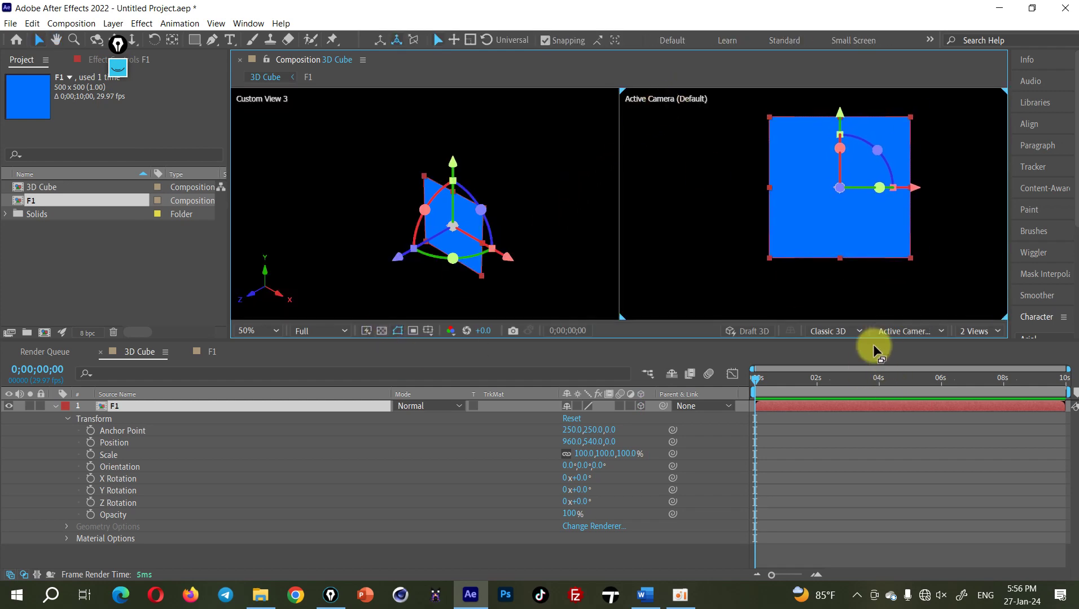
{"action": "left_click", "coordinate": [893, 333]}
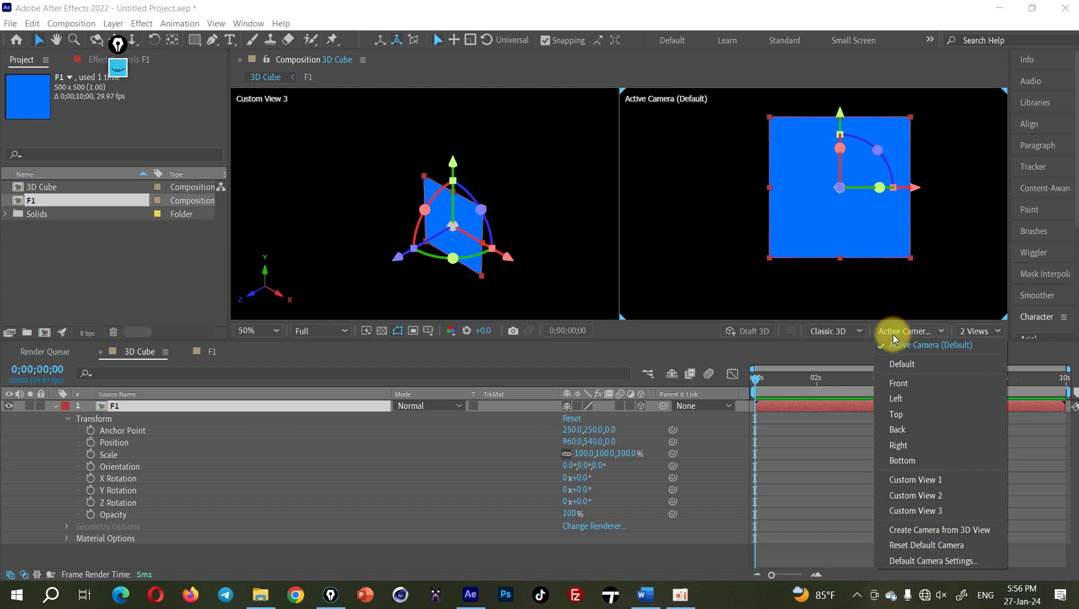
{"action": "left_click", "coordinate": [907, 419]}
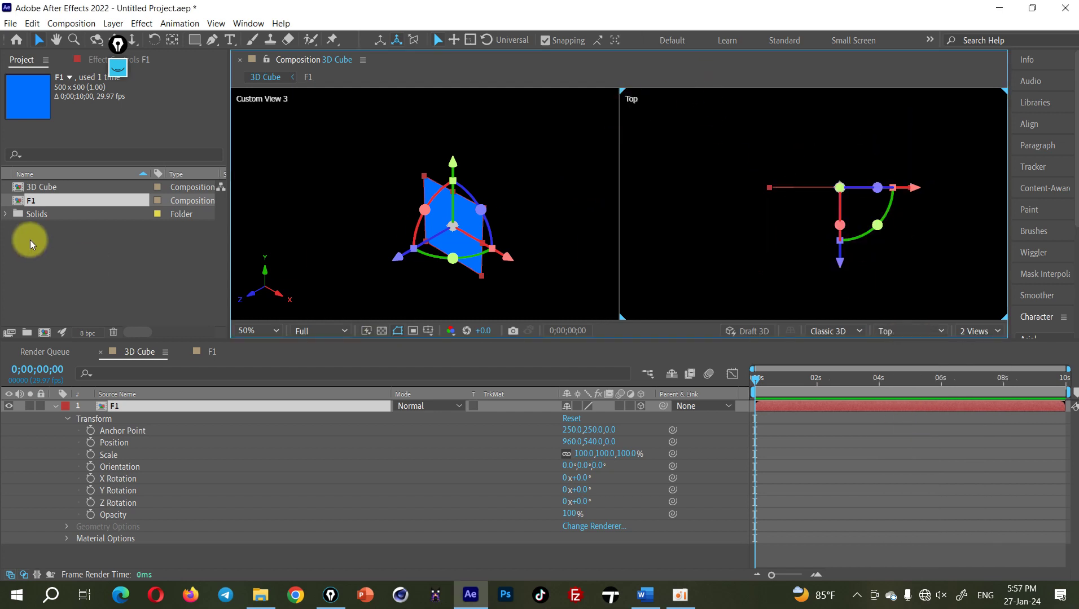
{"action": "left_click", "coordinate": [116, 76]}
{"action": "left_click", "coordinate": [118, 186]}
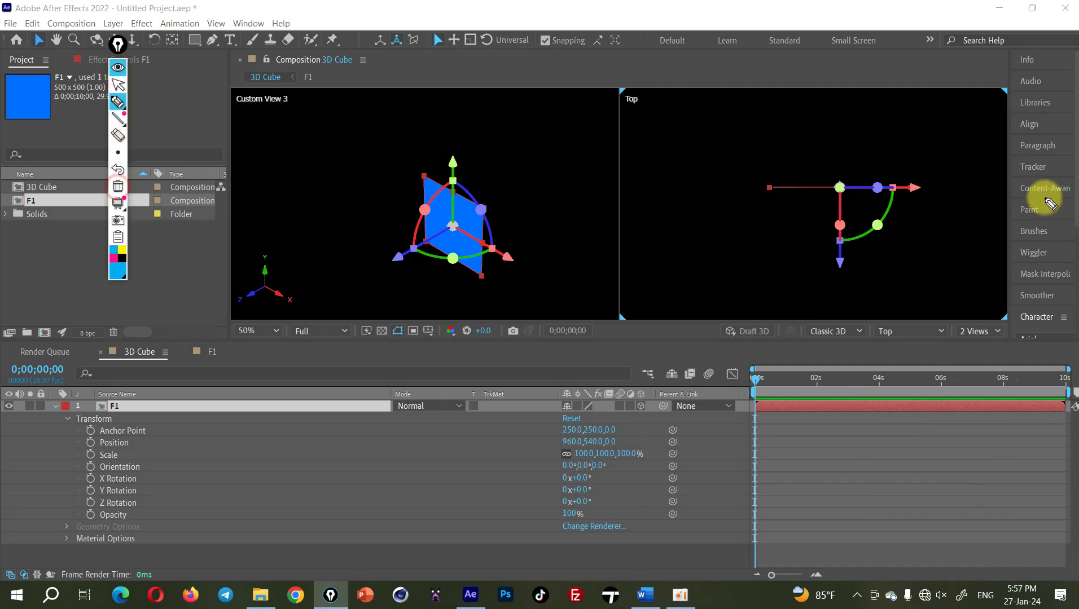
{"action": "mouse_move", "coordinate": [768, 194]}
{"action": "left_mouse_down"}
{"action": "mouse_move", "coordinate": [776, 186]}
{"action": "mouse_move", "coordinate": [778, 203]}
{"action": "left_mouse_up"}
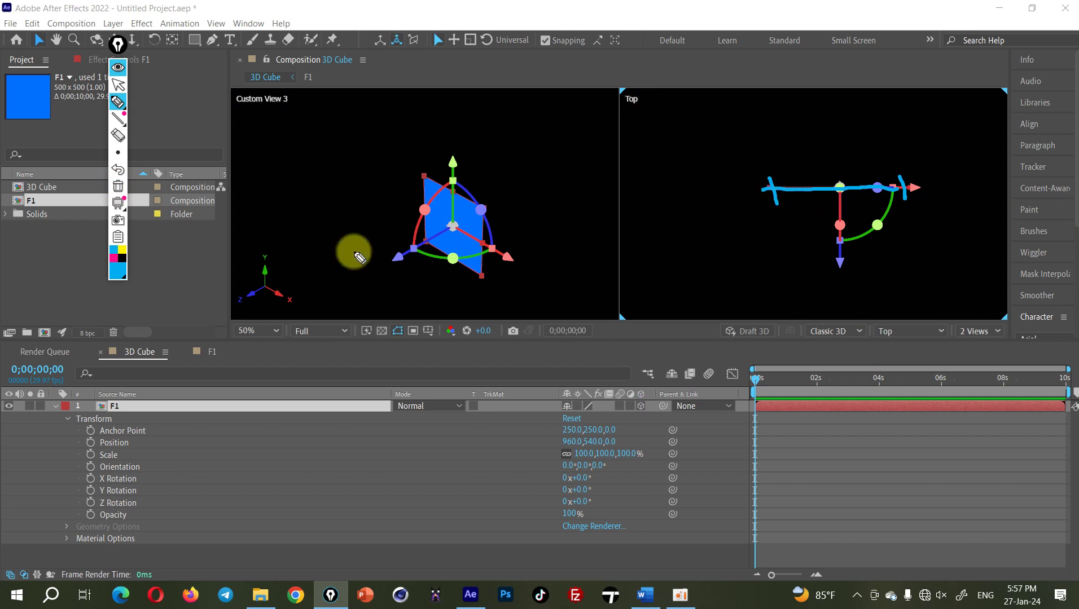
{"action": "left_click", "coordinate": [119, 69]}
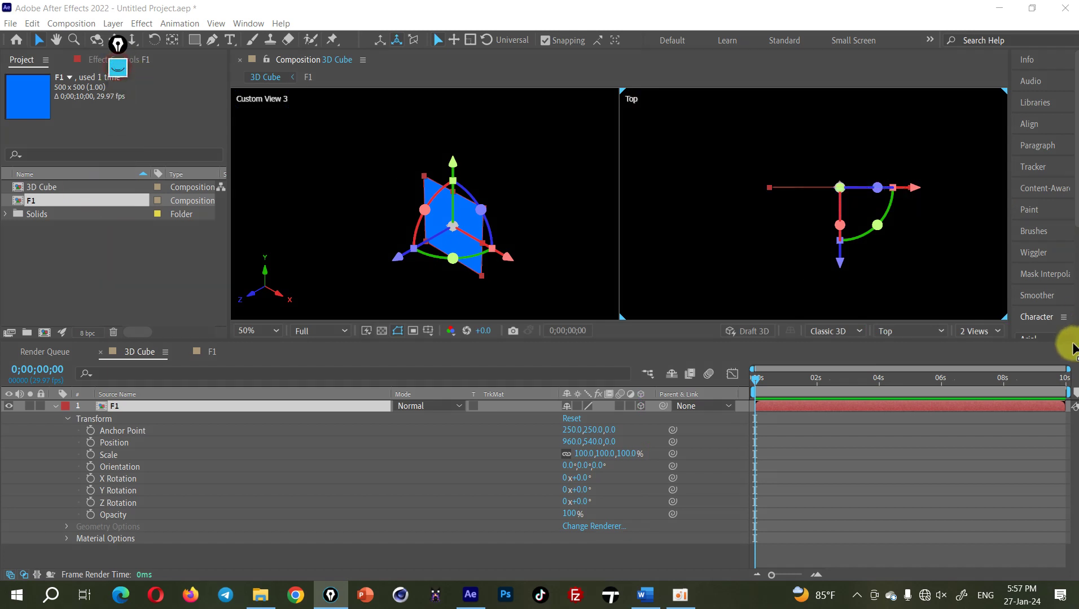
Step: Return the right view to Active Camera, orbit Custom View 3, and collapse and deselect F1
{"action": "left_click", "coordinate": [904, 329]}
{"action": "left_click", "coordinate": [920, 344]}
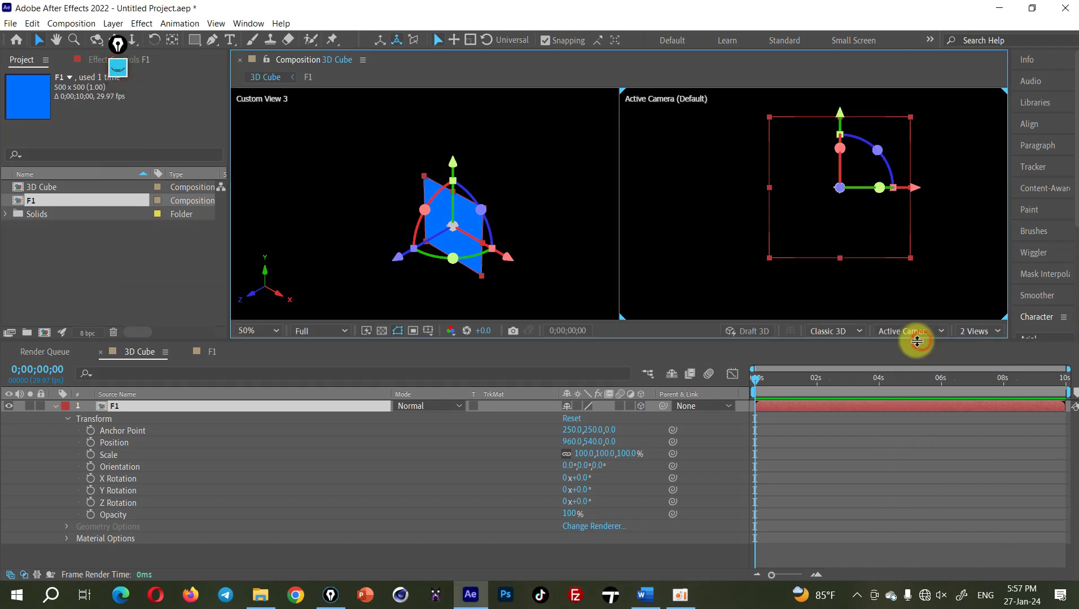
{"action": "left_click_drag", "start_coordinate": [494, 257], "coordinate": [518, 250]}
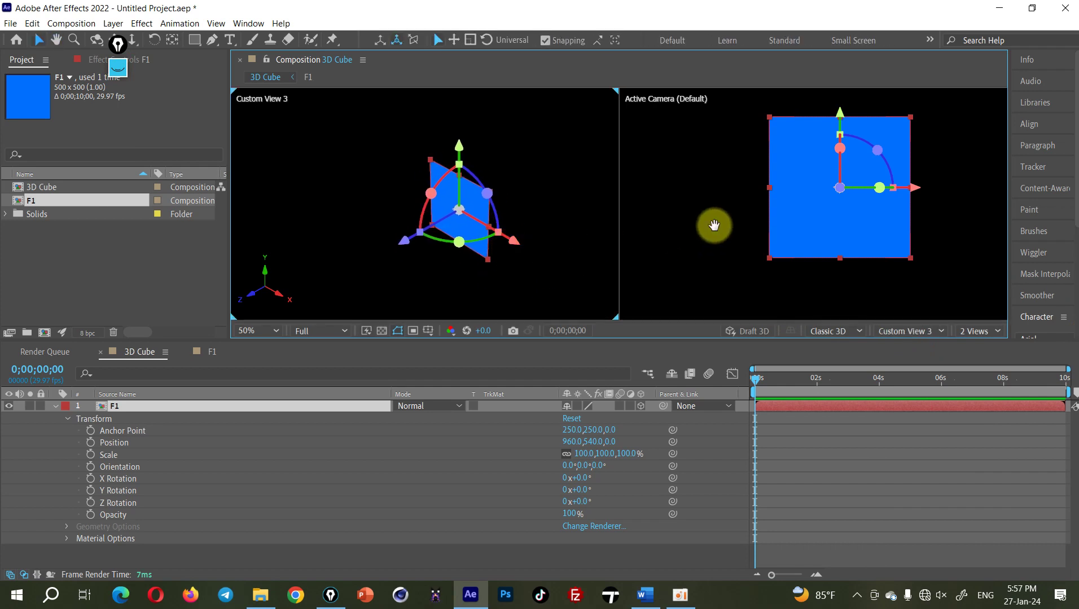
{"action": "left_click_drag", "start_coordinate": [715, 224], "coordinate": [716, 229]}
{"action": "mouse_move", "coordinate": [542, 218]}
{"action": "left_mouse_down"}
{"action": "mouse_move", "coordinate": [552, 224]}
{"action": "mouse_move", "coordinate": [548, 200]}
{"action": "left_mouse_up"}
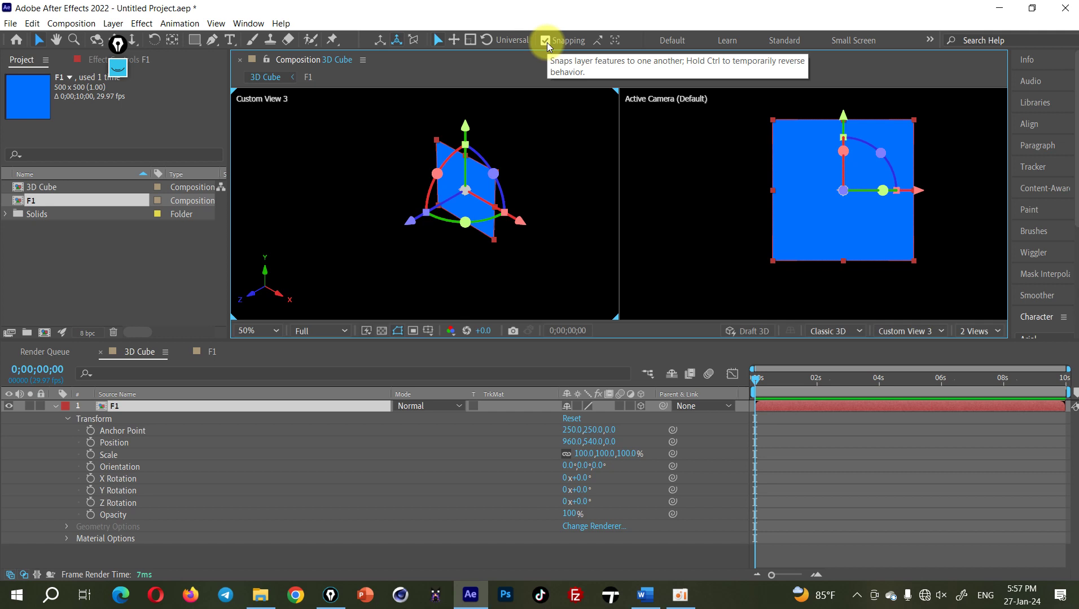
{"action": "left_click", "coordinate": [56, 410]}
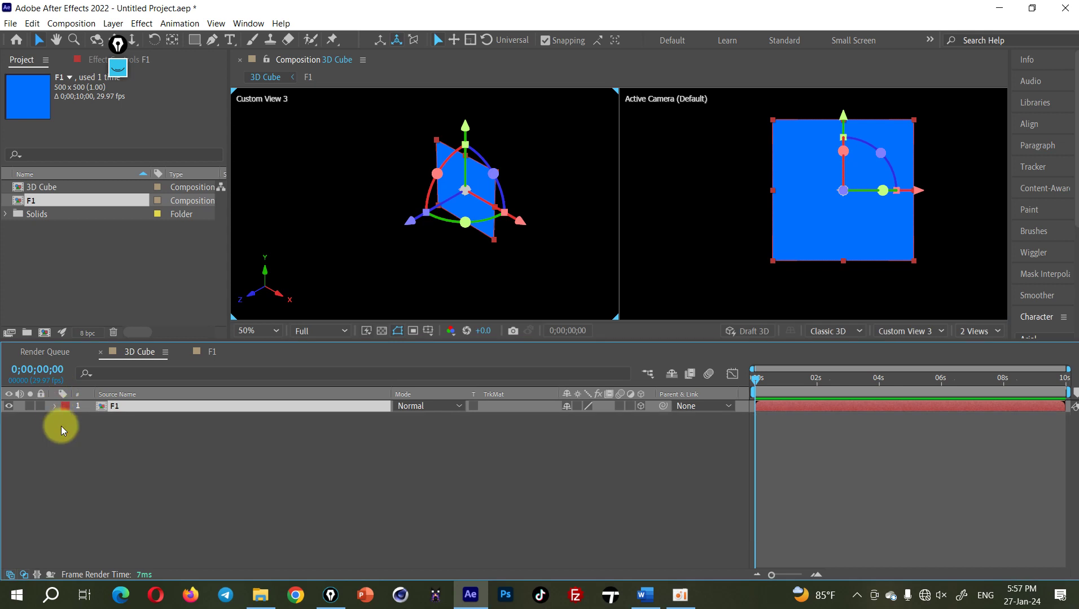
{"action": "left_click", "coordinate": [102, 442]}
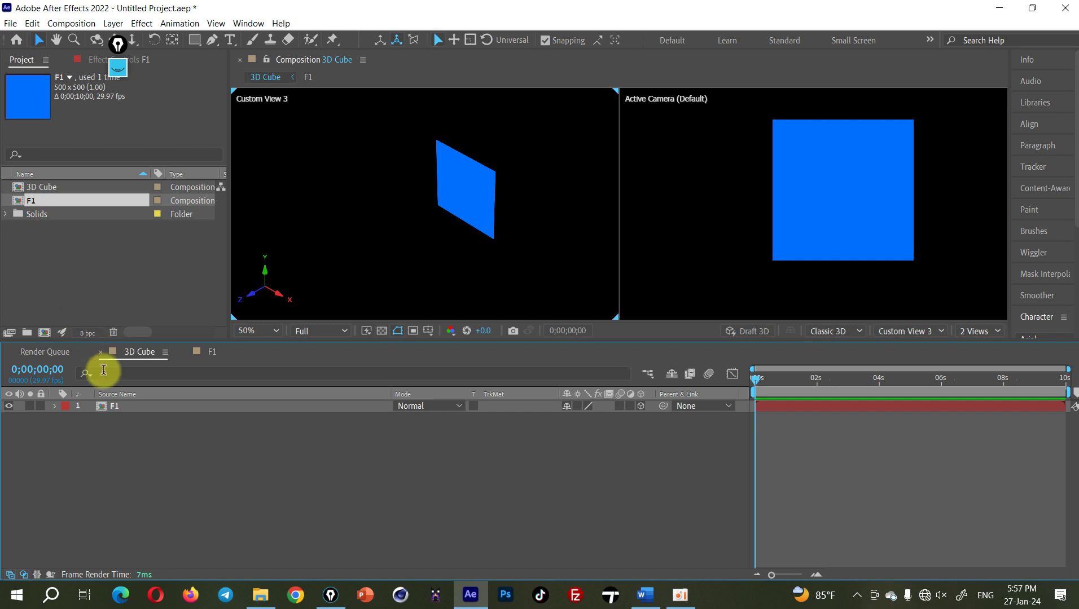
{"action": "right_click", "coordinate": [133, 476]}
Step: Create a 500×500 teal solid named F2, then pan both views to frame it
{"action": "mouse_move", "coordinate": [253, 327]}
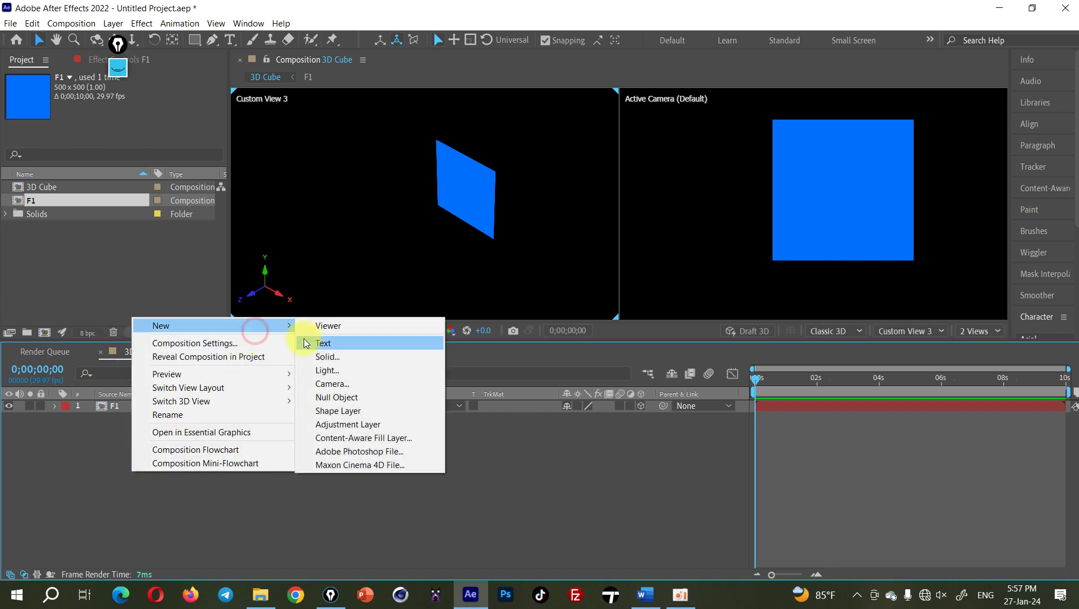
{"action": "left_click", "coordinate": [320, 357]}
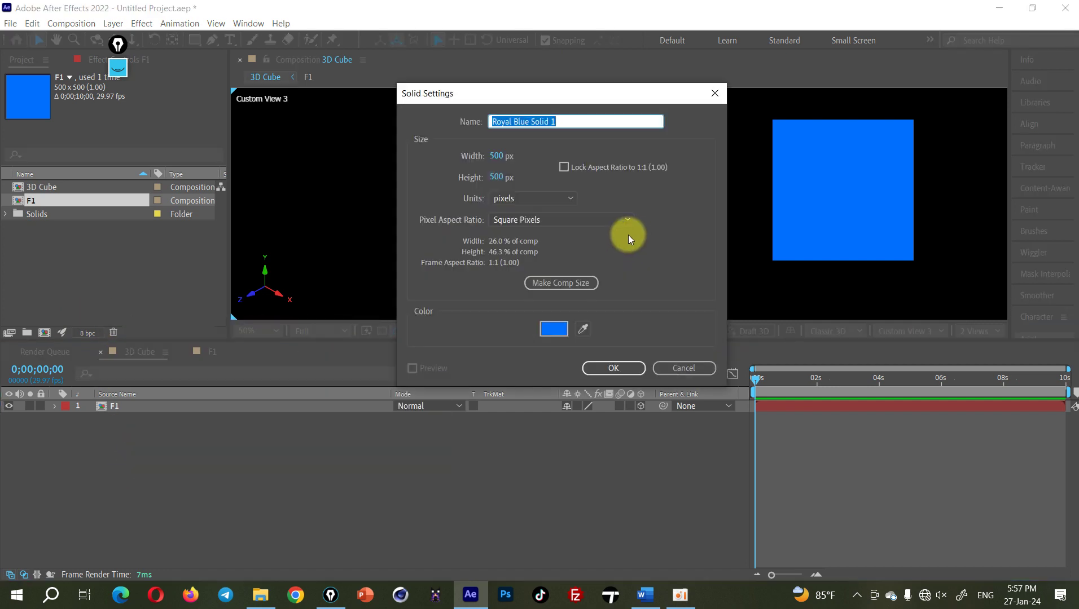
{"action": "type", "text": "F2"}
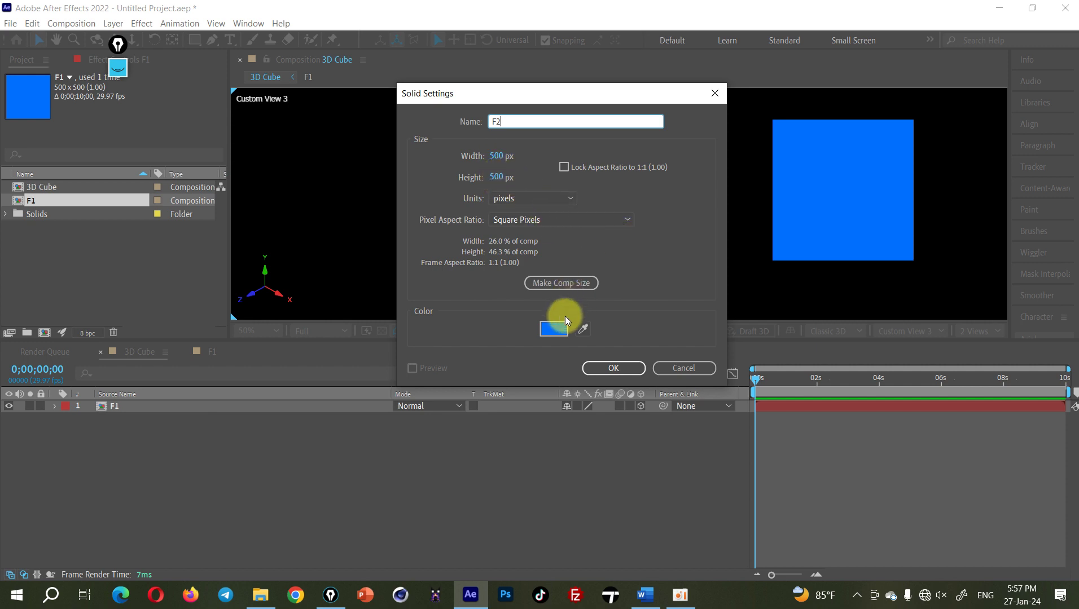
{"action": "left_click", "coordinate": [556, 329]}
{"action": "left_click", "coordinate": [871, 283]}
{"action": "left_click_drag", "start_coordinate": [817, 277], "coordinate": [830, 241]}
{"action": "left_click", "coordinate": [984, 176]}
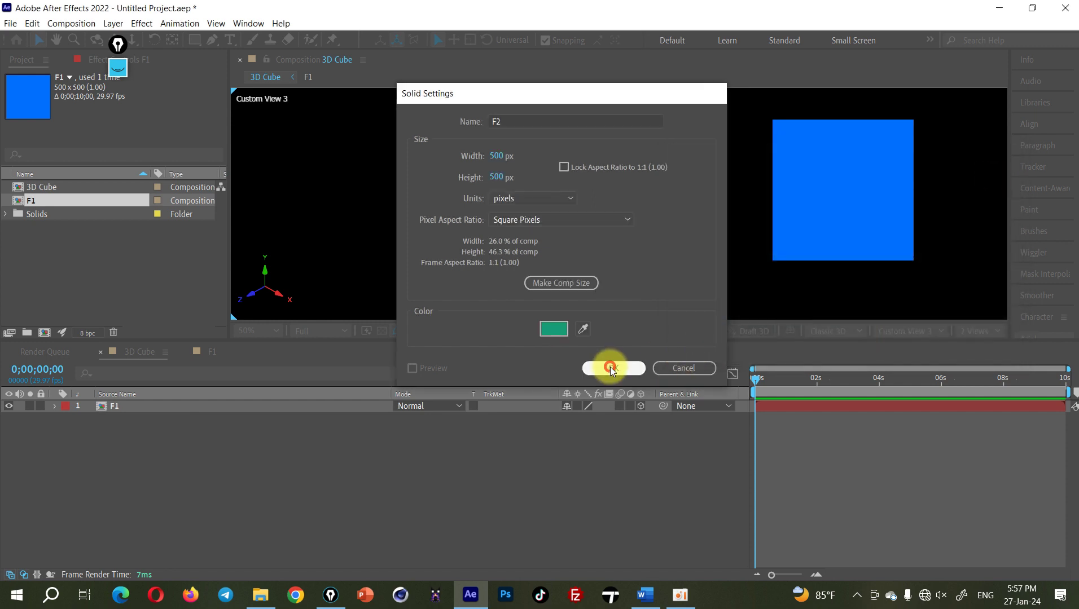
{"action": "left_click", "coordinate": [611, 367]}
{"action": "key", "text": "h"}
{"action": "left_click_drag", "start_coordinate": [503, 245], "coordinate": [487, 253]}
{"action": "mouse_move", "coordinate": [873, 251]}
{"action": "left_mouse_down"}
{"action": "mouse_move", "coordinate": [824, 248]}
{"action": "mouse_move", "coordinate": [829, 265]}
{"action": "left_mouse_up"}
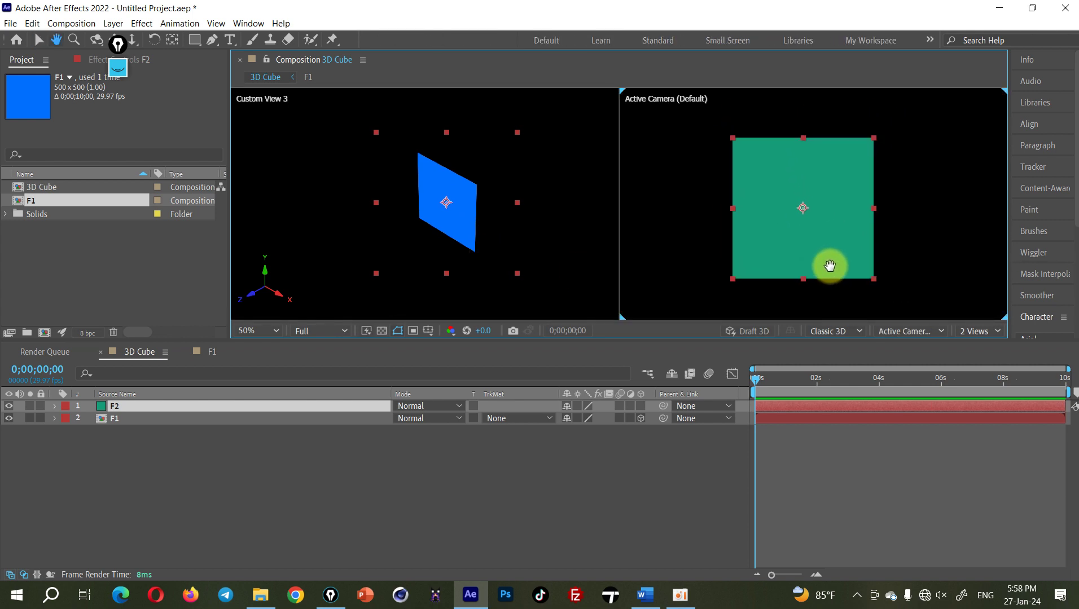
{"action": "key", "text": "v"}
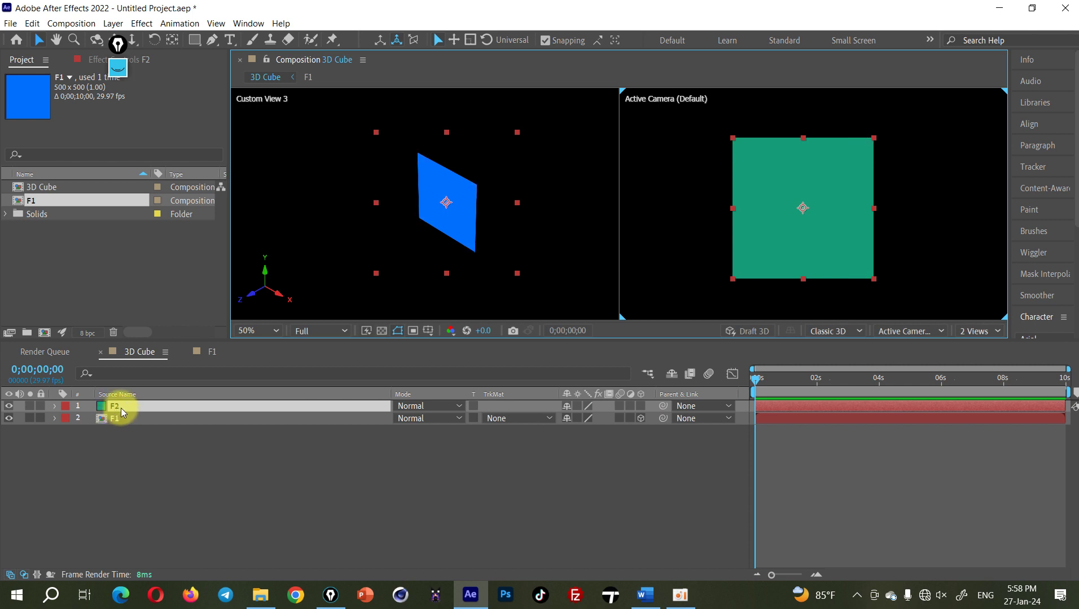
Step: Pre-compose the teal F2 solid into a new composition named F2 and open it
{"action": "key", "text": "ctrl+shift+c"}
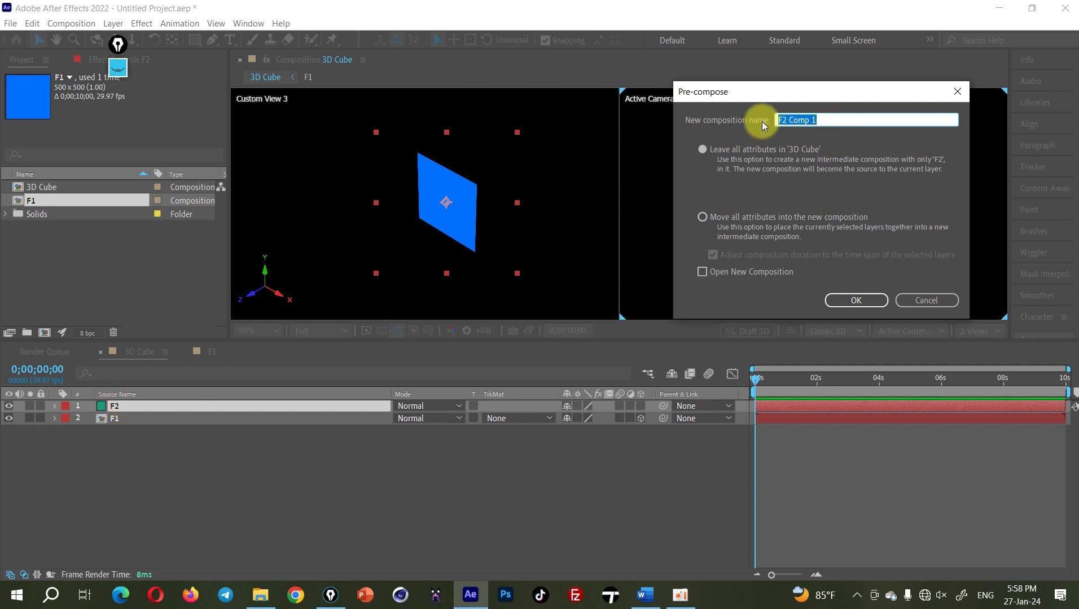
{"action": "type", "text": "F2"}
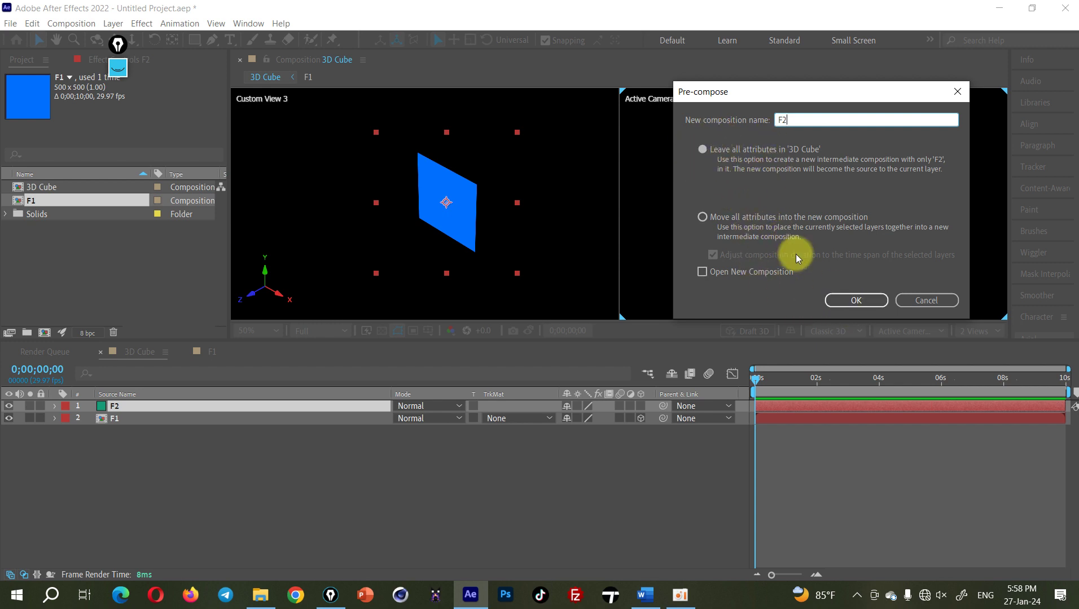
{"action": "left_click", "coordinate": [862, 301]}
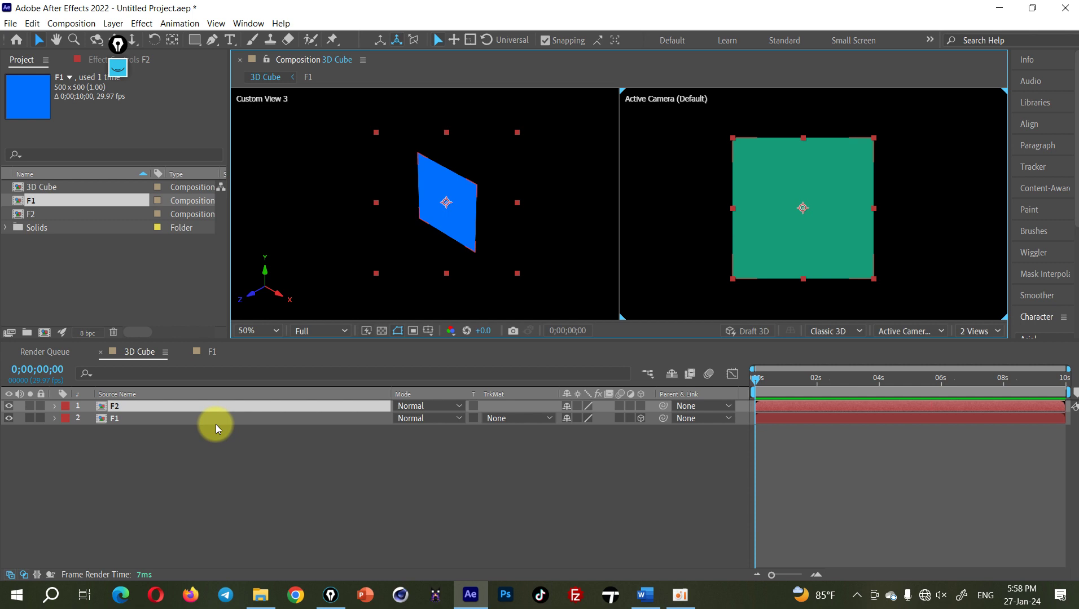
{"action": "left_click", "coordinate": [155, 459]}
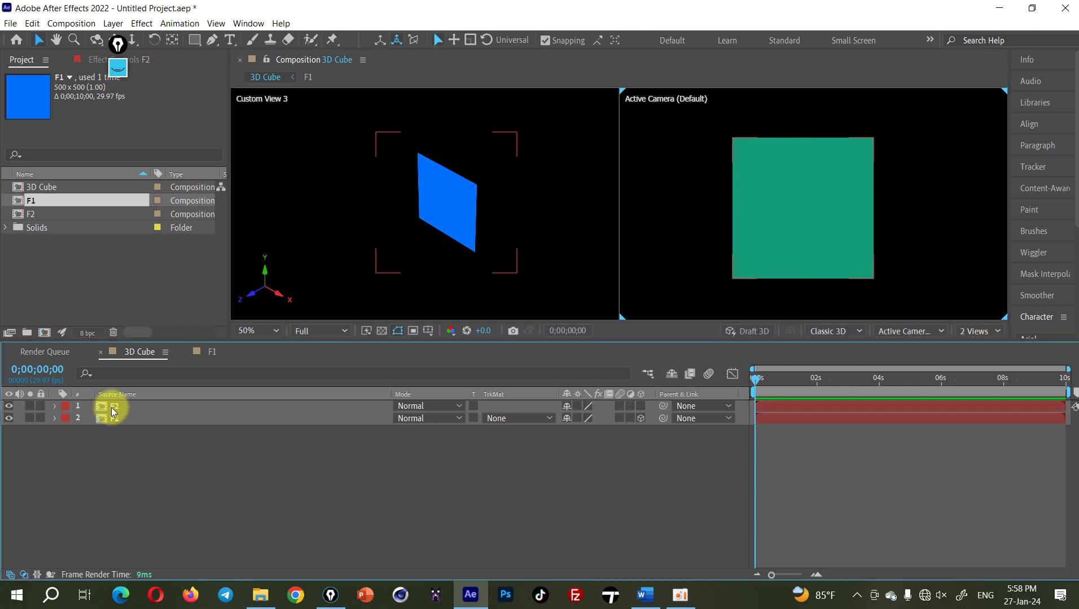
{"action": "double_click", "coordinate": [112, 407]}
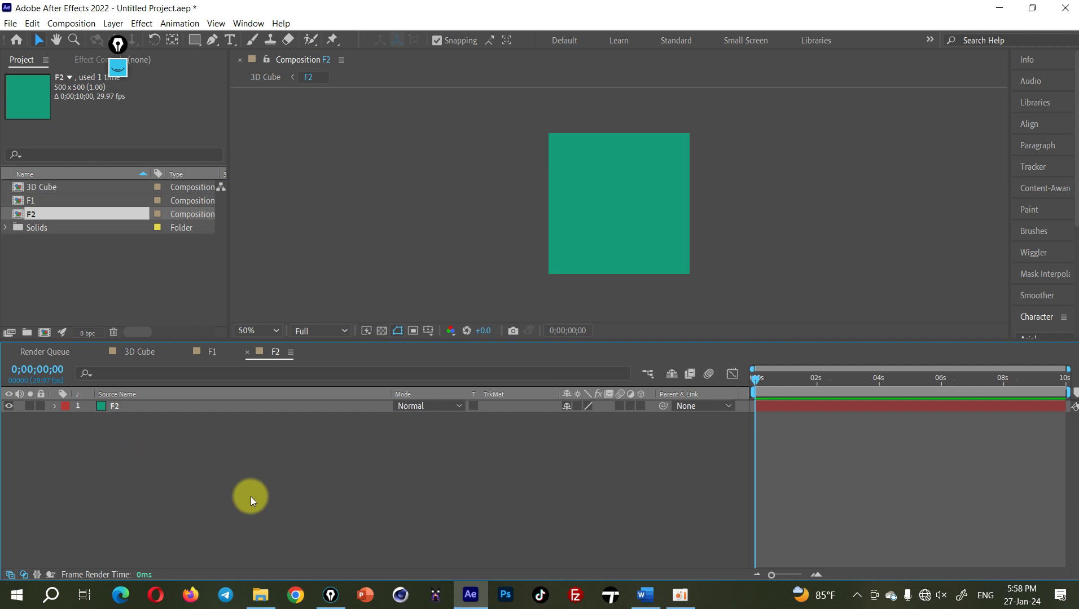
Step: Confirm the F2 comp and its teal solid are both 500×500, then return to 3D Cube
{"action": "key", "text": "ctrl+k"}
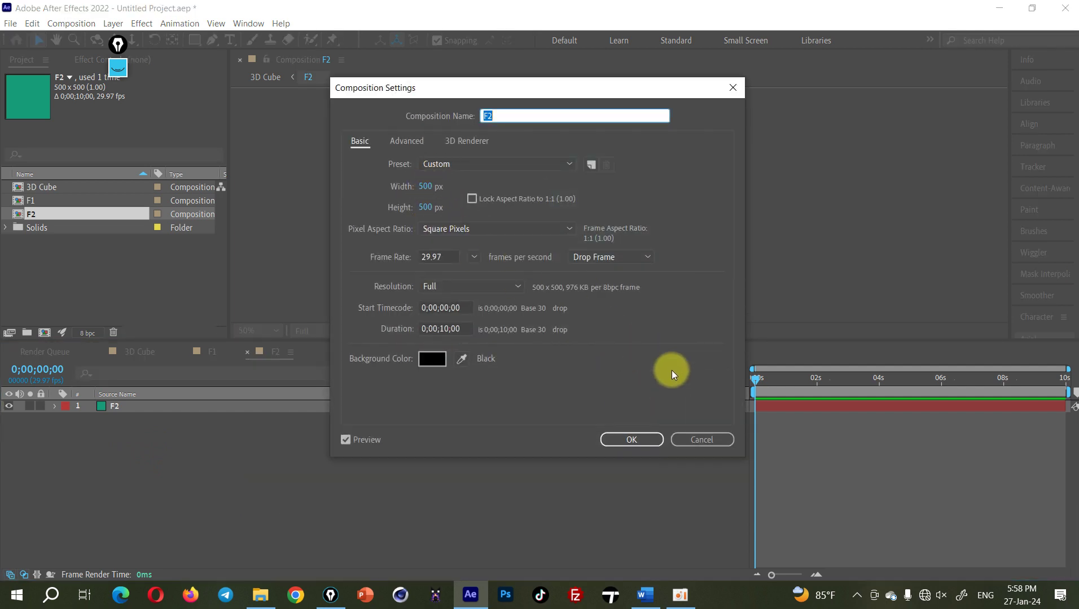
{"action": "left_click", "coordinate": [686, 438]}
{"action": "left_click", "coordinate": [115, 406]}
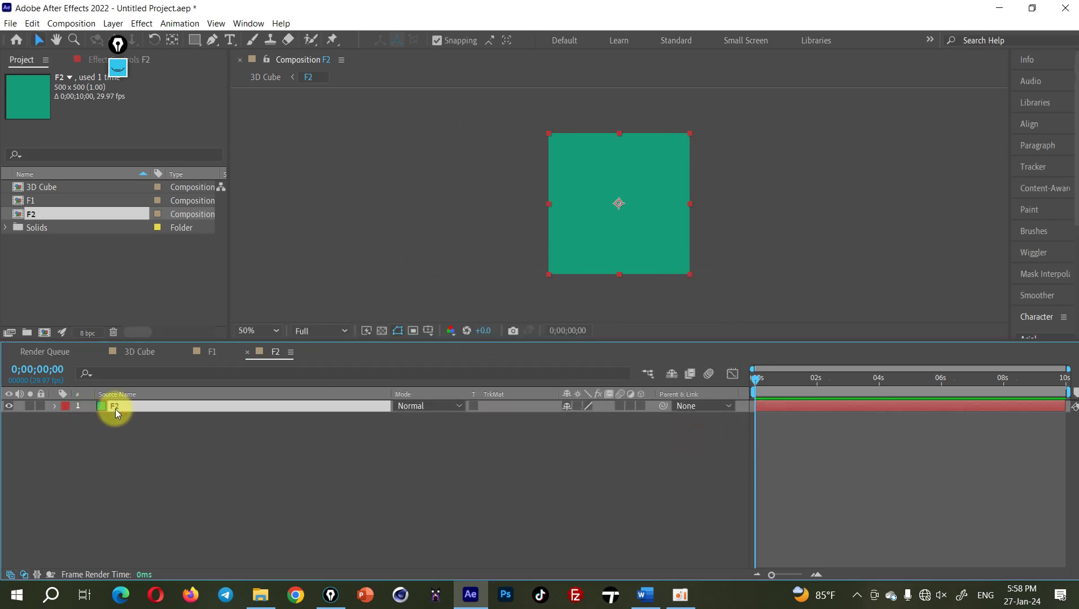
{"action": "key", "text": "ctrl+shift+y"}
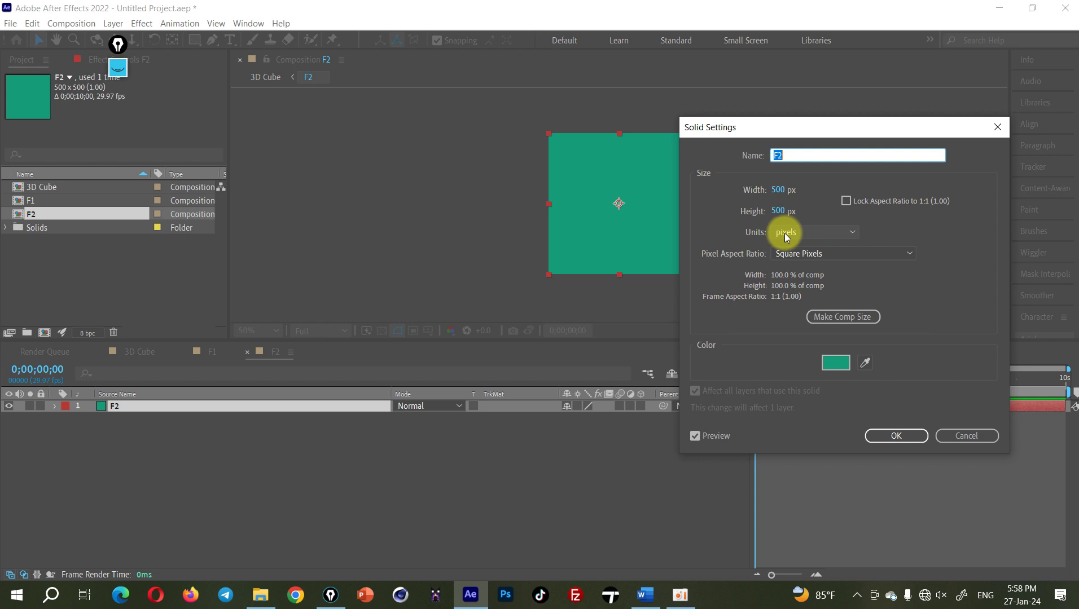
{"action": "left_click", "coordinate": [902, 439]}
{"action": "left_click", "coordinate": [138, 354]}
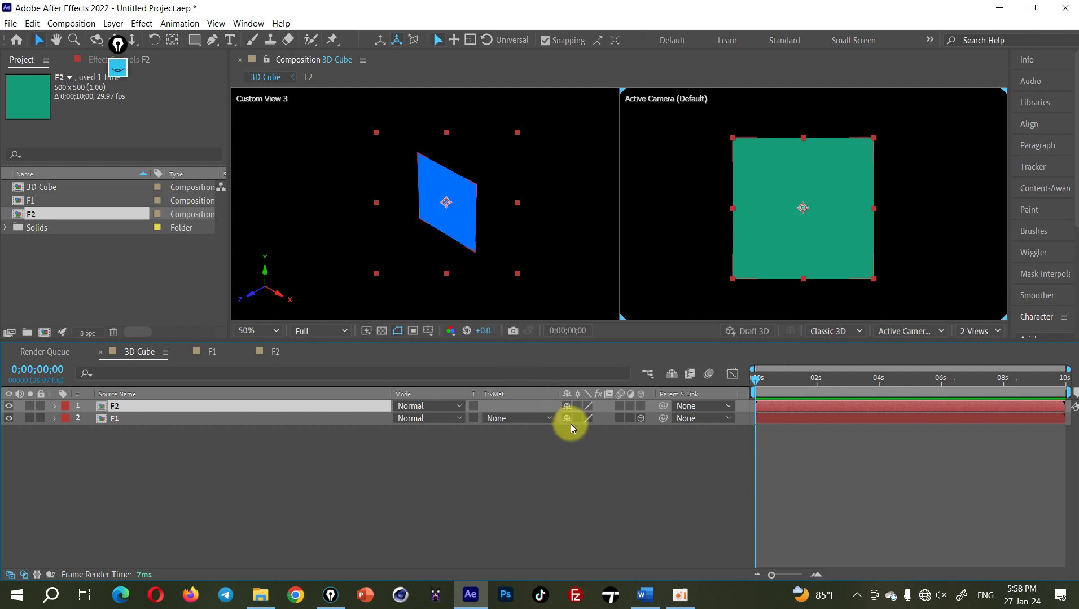
Step: Turn on F2's 3D Layer switch and briefly hide it to check the blue face
{"action": "left_click", "coordinate": [640, 418]}
{"action": "left_click", "coordinate": [641, 407]}
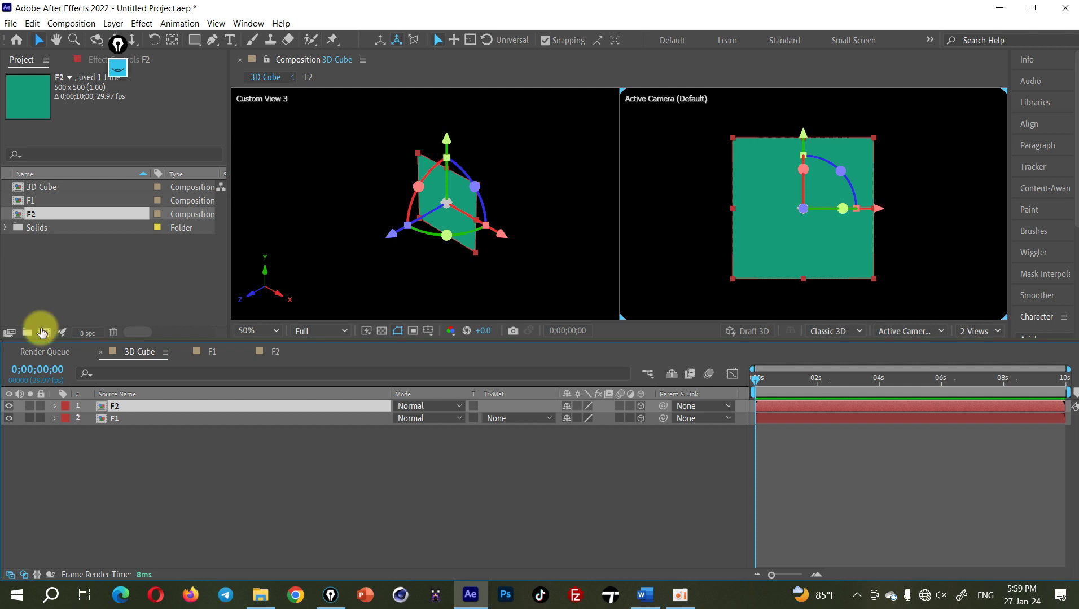
{"action": "left_click", "coordinate": [9, 407]}
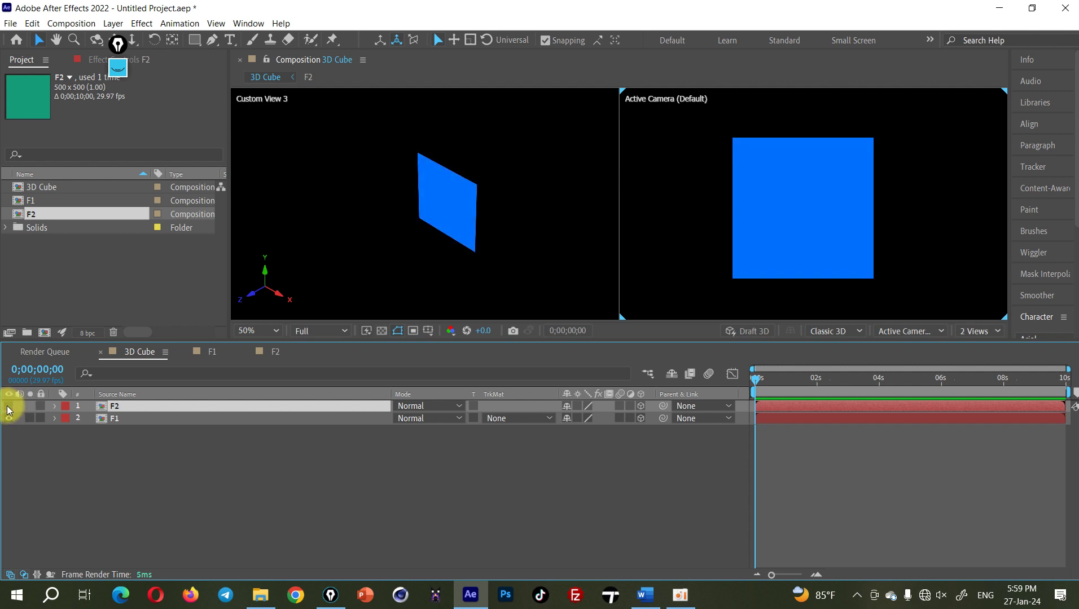
{"action": "left_click", "coordinate": [8, 406]}
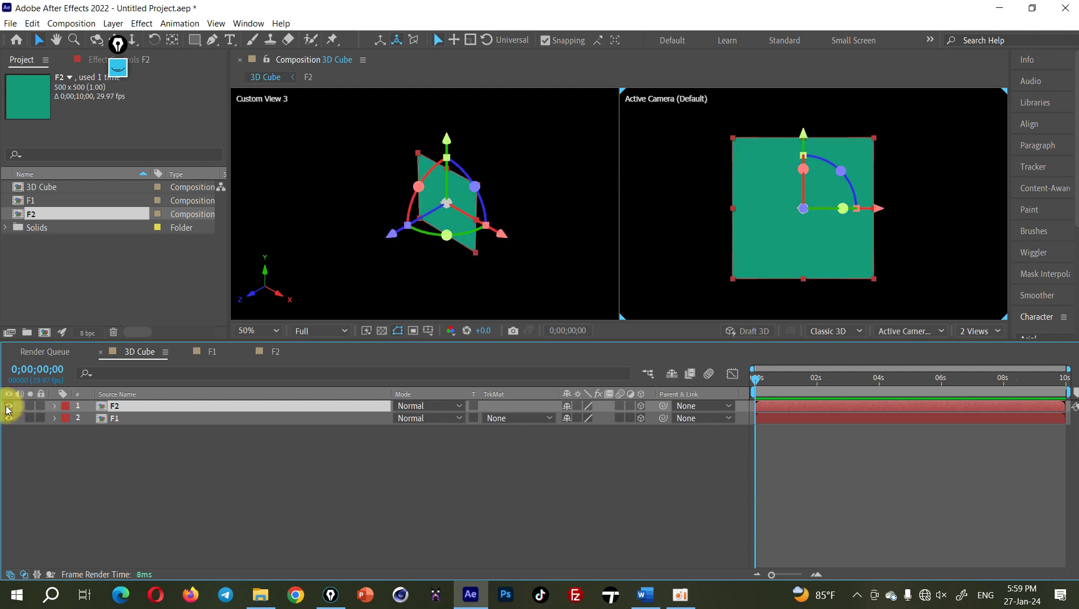
Step: Orbit and zoom Custom View 3, slide F2 to the right, and sketch a pen annotation
{"action": "left_click_drag", "start_coordinate": [395, 212], "coordinate": [419, 187]}
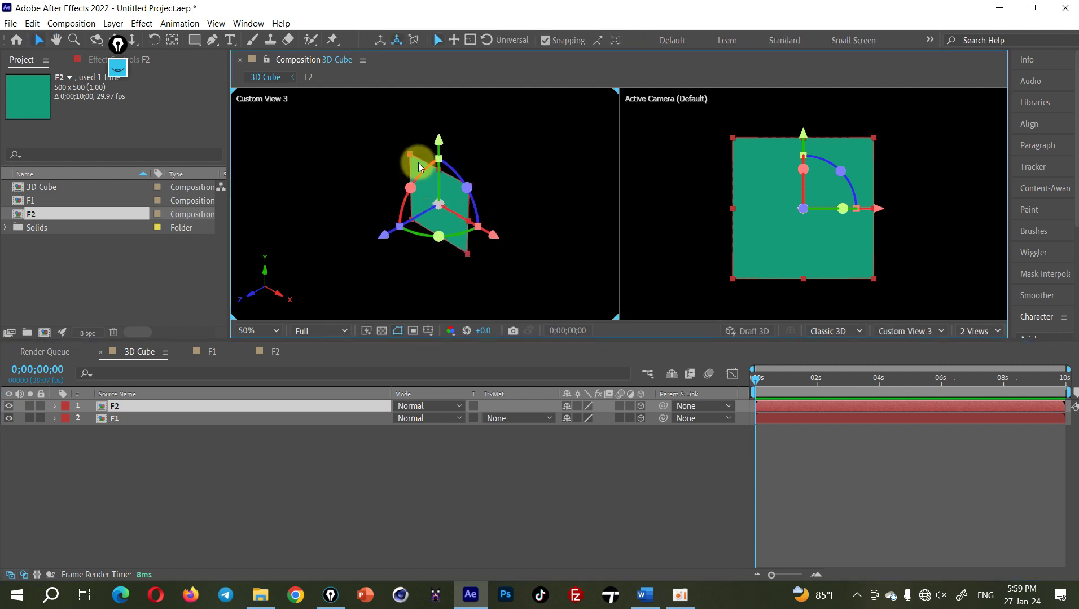
{"action": "key", "text": "slash"}
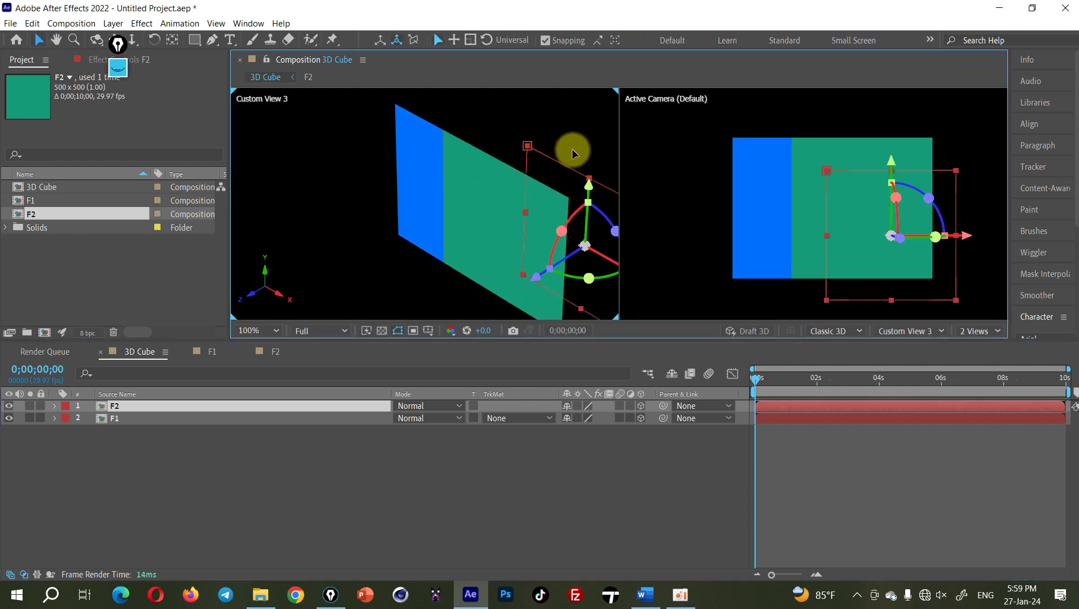
{"action": "left_click_drag", "start_coordinate": [544, 178], "coordinate": [525, 160]}
{"action": "scroll", "coordinate": [472, 175], "scroll_direction": "down", "scroll_amount": 2}
{"action": "key", "text": "slash"}
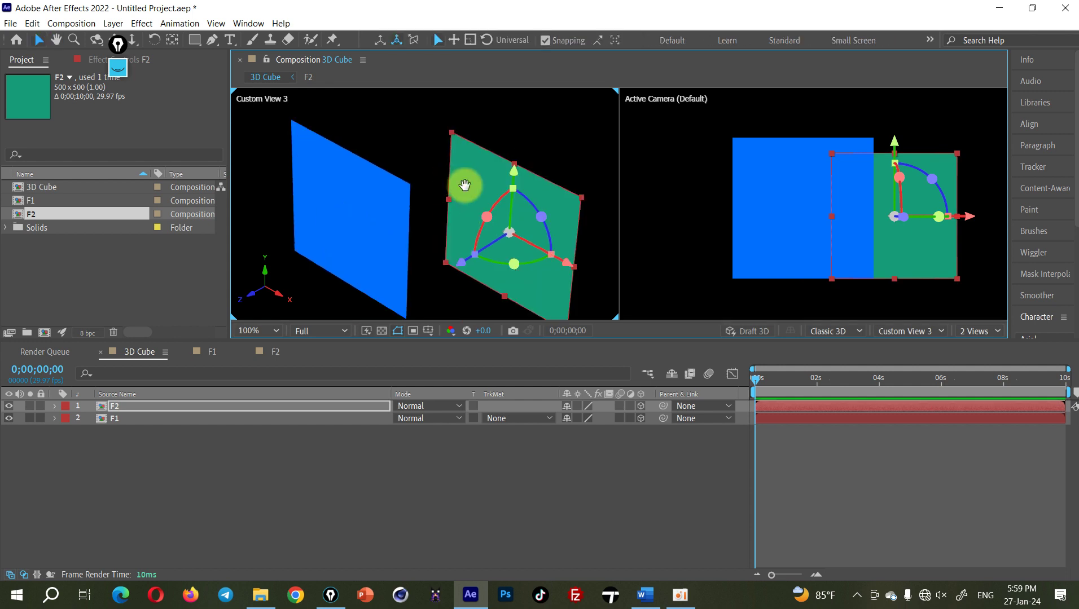
{"action": "left_click_drag", "start_coordinate": [465, 180], "coordinate": [488, 195]}
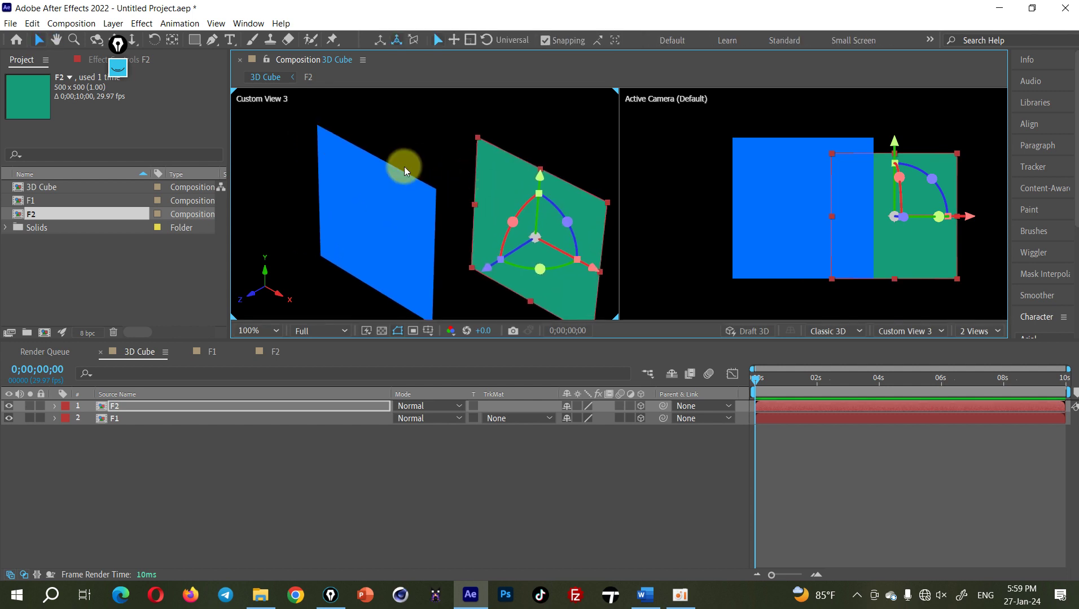
{"action": "left_click", "coordinate": [118, 67]}
{"action": "left_click", "coordinate": [117, 186]}
{"action": "mouse_move", "coordinate": [513, 182]}
{"action": "left_mouse_down"}
{"action": "mouse_move", "coordinate": [385, 186]}
{"action": "mouse_move", "coordinate": [419, 226]}
{"action": "left_mouse_up"}
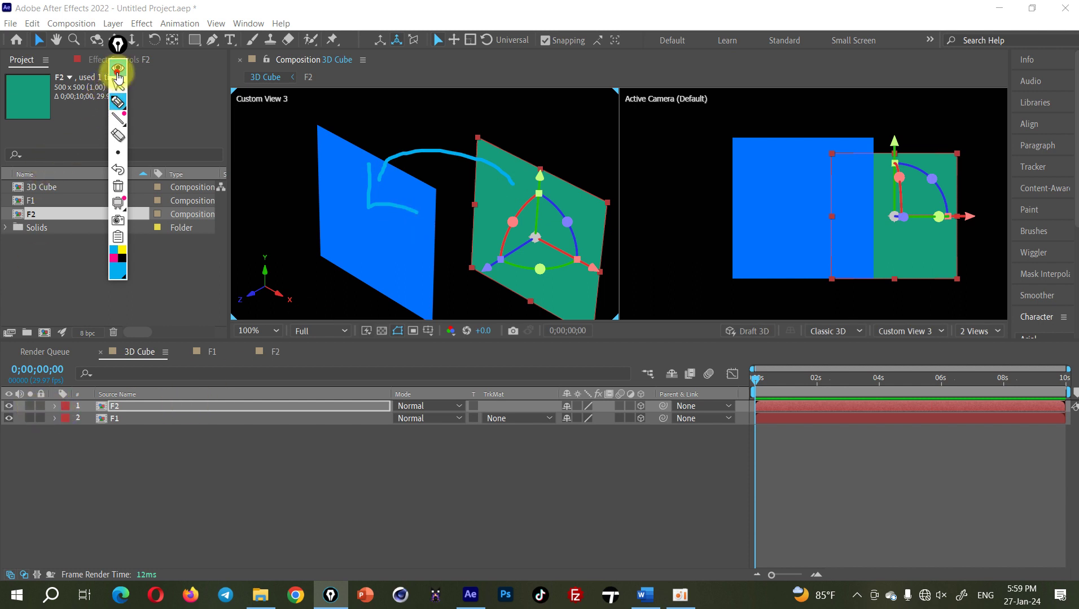
{"action": "left_click", "coordinate": [118, 73]}
Step: Reveal F2's Transform properties and compare them against F1's transform values
{"action": "left_click", "coordinate": [54, 407]}
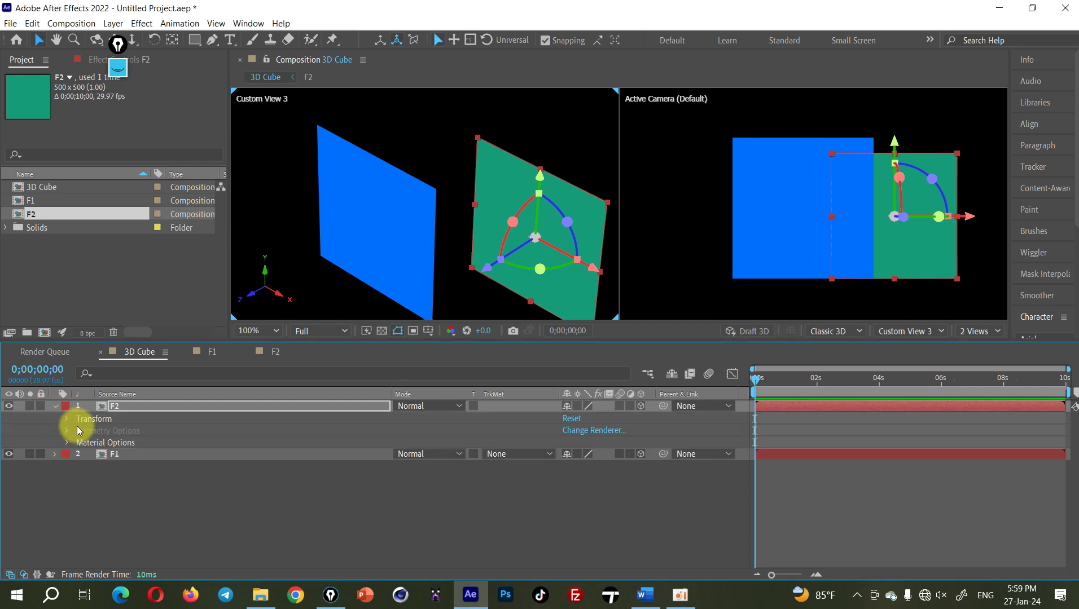
{"action": "left_click", "coordinate": [66, 419]}
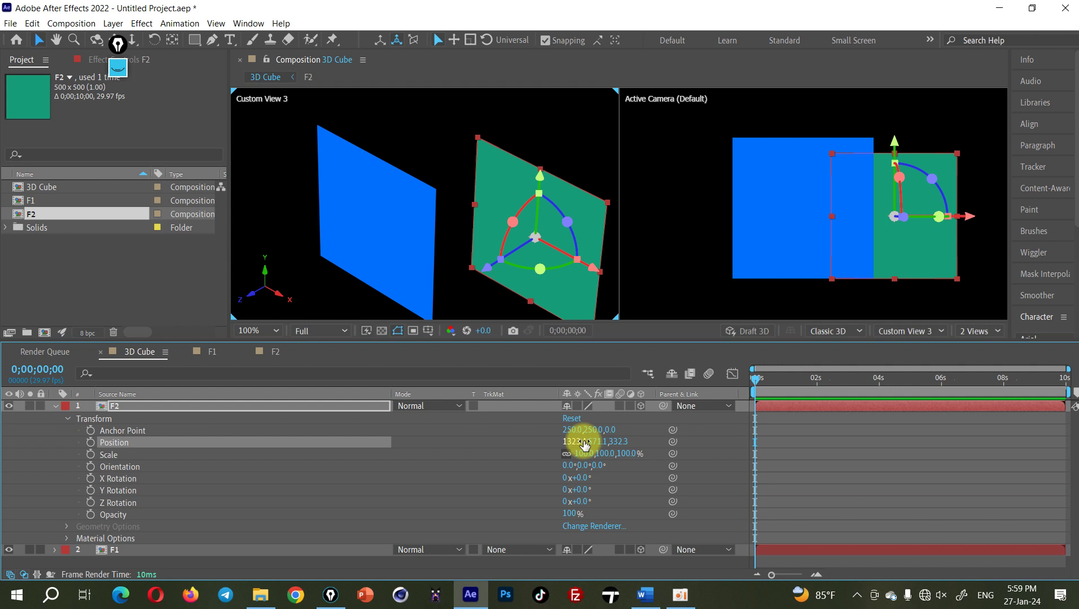
{"action": "left_click", "coordinate": [384, 262]}
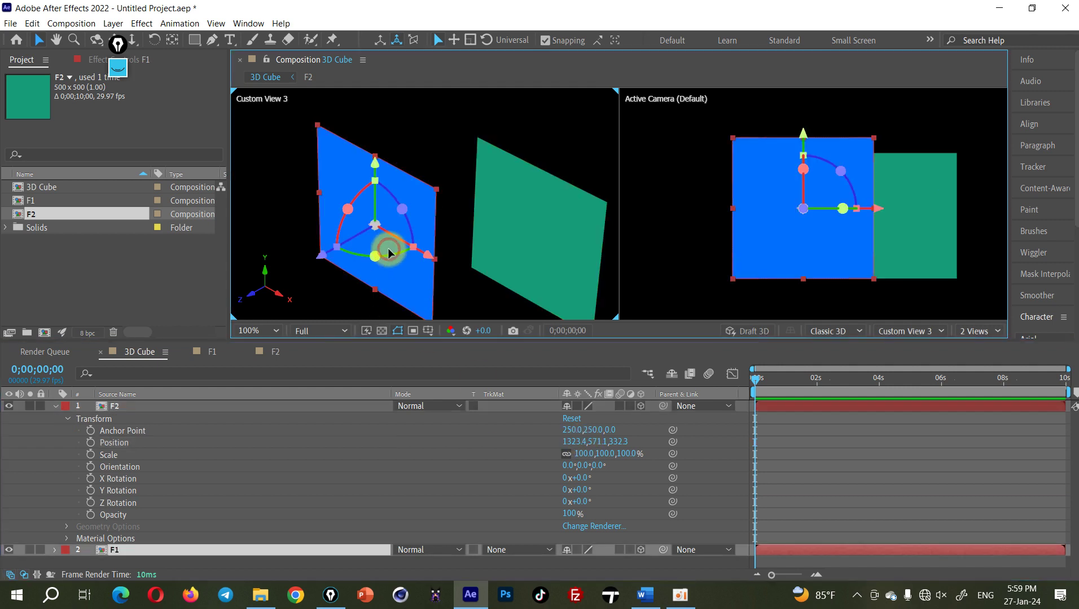
{"action": "left_click", "coordinate": [55, 550]}
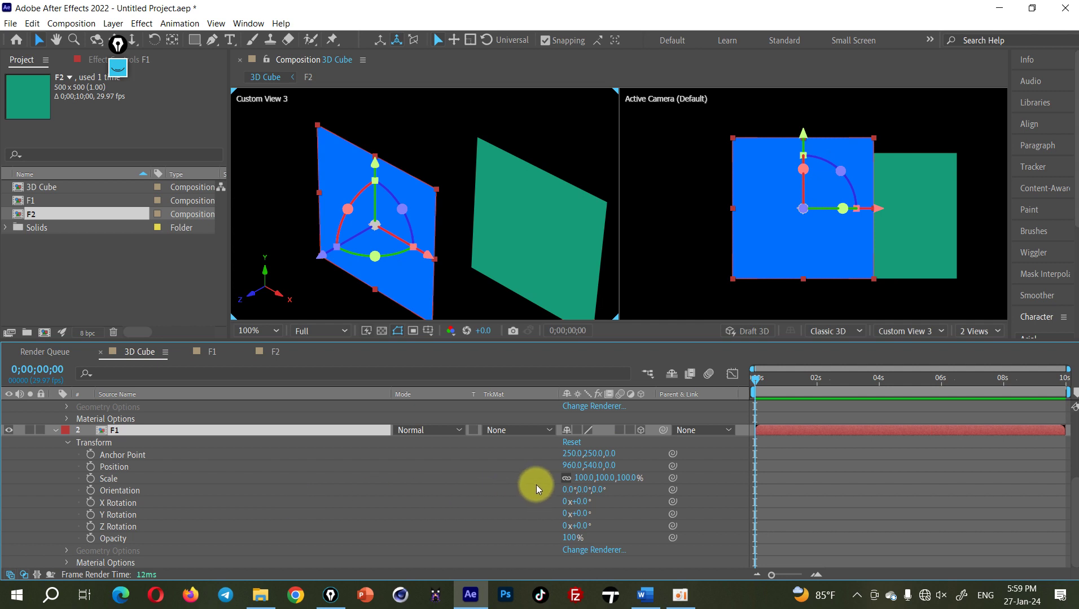
{"action": "left_click", "coordinate": [9, 431]}
{"action": "left_click", "coordinate": [9, 431]}
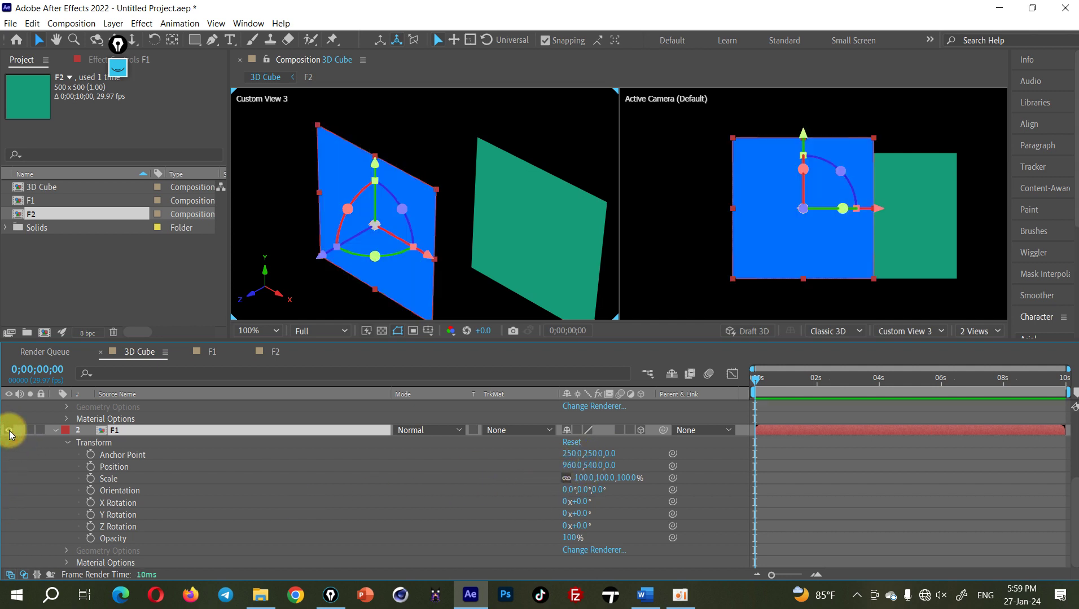
{"action": "scroll", "coordinate": [226, 432], "scroll_direction": "up", "scroll_amount": 3}
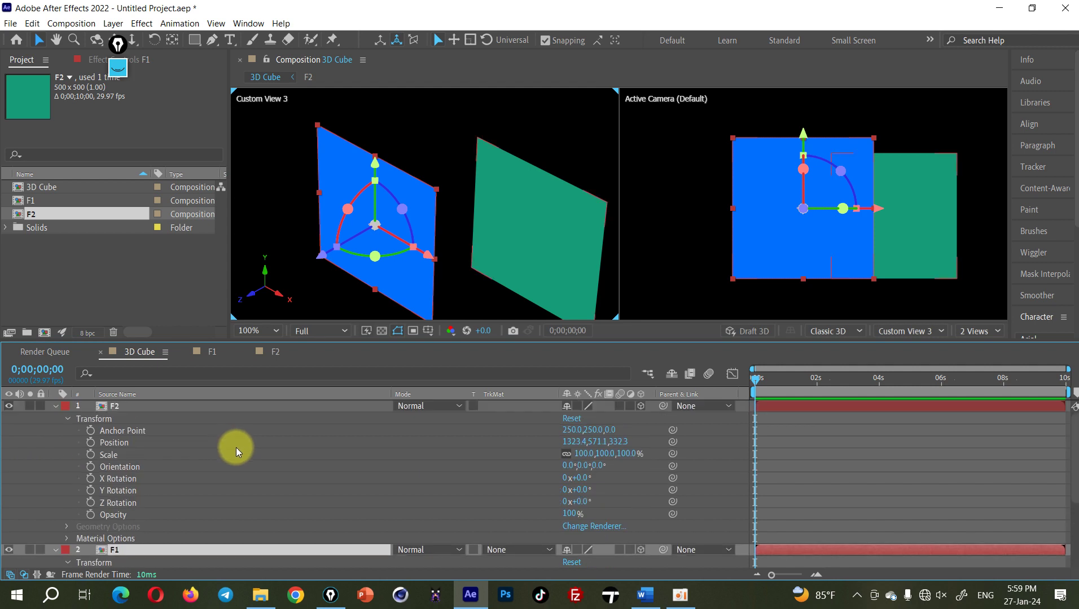
Step: Scrub F2's Anchor Point to 677.0, 250.0, 292.0
{"action": "left_click", "coordinate": [120, 407]}
{"action": "left_click_drag", "start_coordinate": [572, 434], "coordinate": [822, 430]}
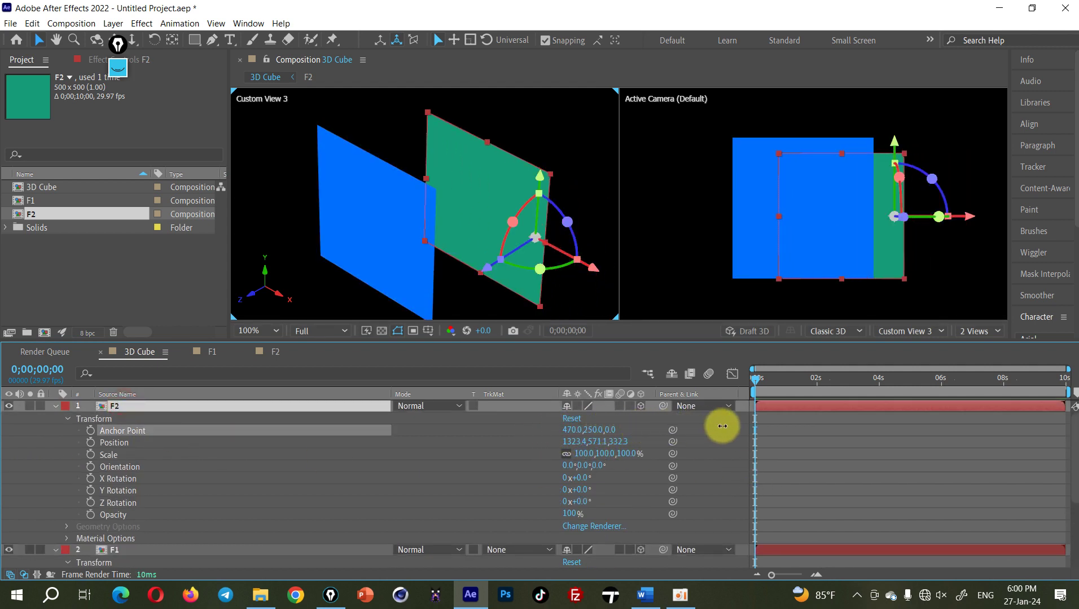
{"action": "left_click_drag", "start_coordinate": [821, 430], "coordinate": [875, 432]}
{"action": "left_click_drag", "start_coordinate": [593, 430], "coordinate": [609, 431]}
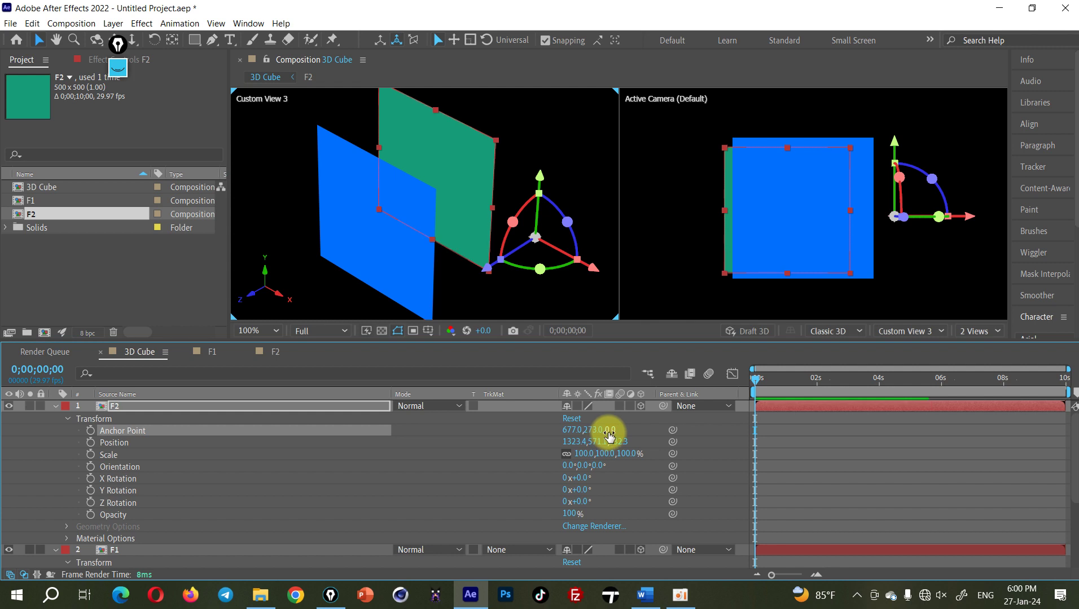
{"action": "left_click_drag", "start_coordinate": [609, 432], "coordinate": [807, 422]}
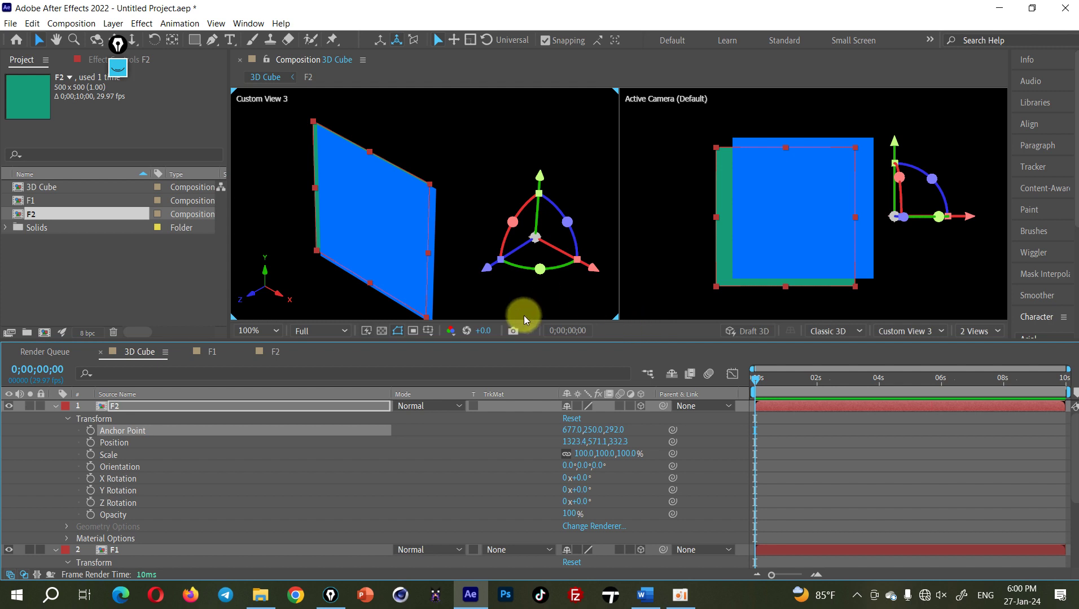
{"action": "scroll", "coordinate": [386, 371], "scroll_direction": "down", "scroll_amount": 3}
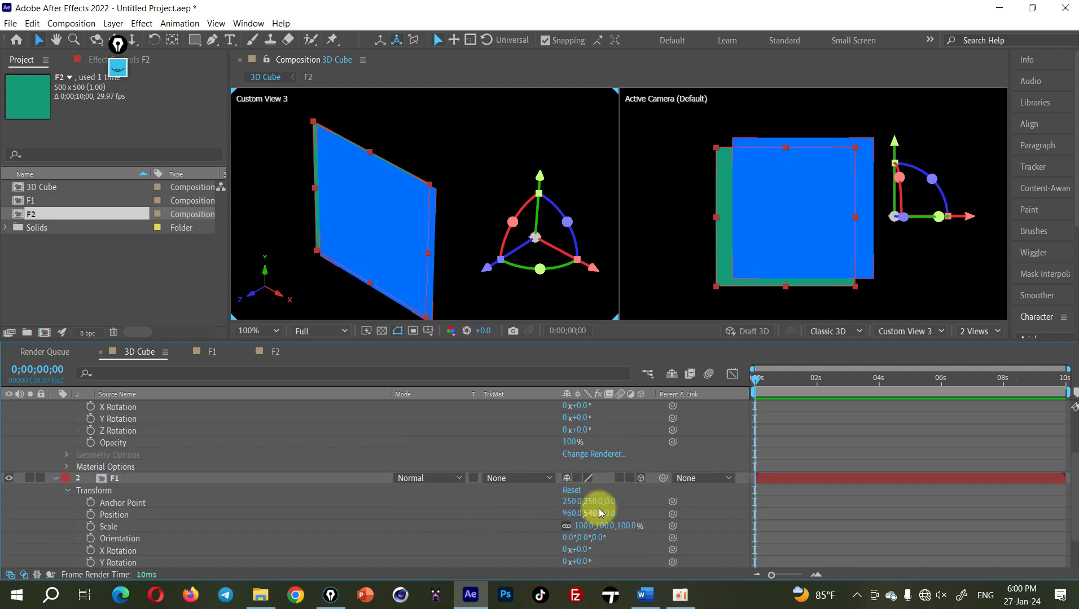
{"action": "left_click_drag", "start_coordinate": [537, 234], "coordinate": [406, 131]}
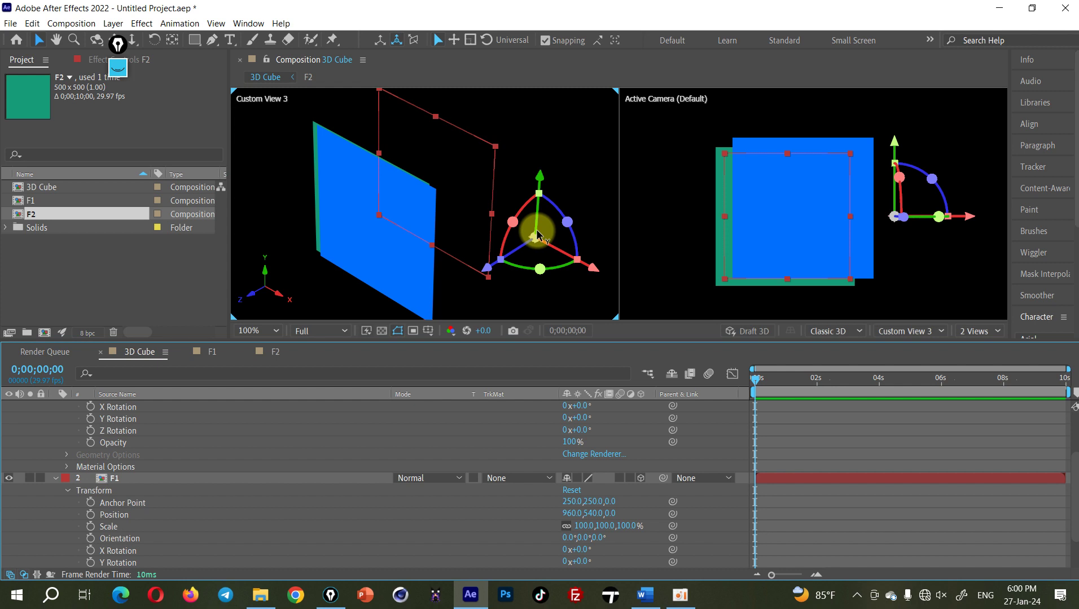
{"action": "key", "text": "ctrl+z"}
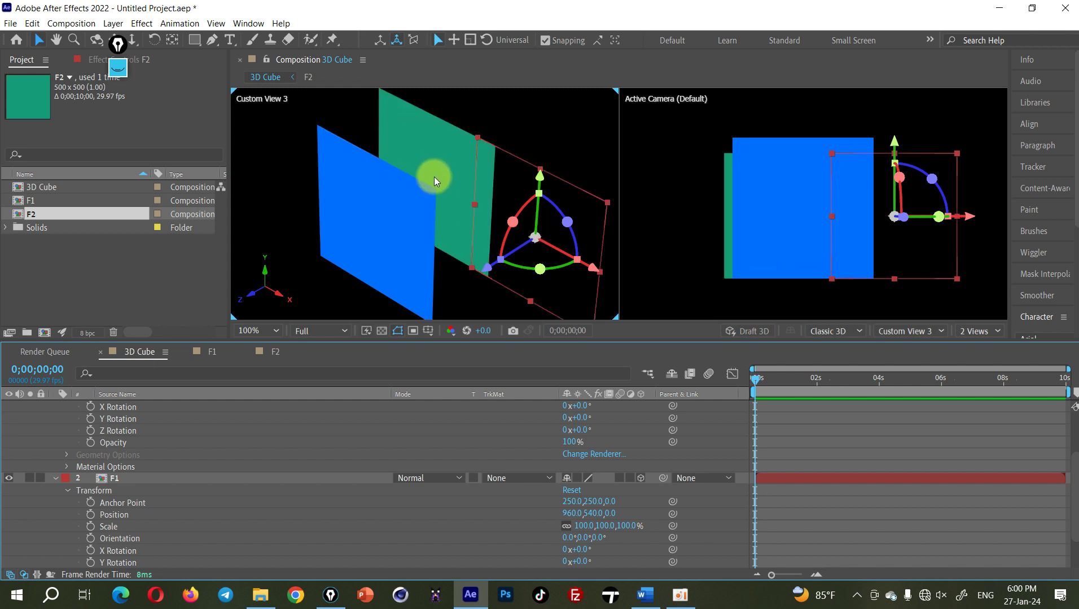
{"action": "left_click", "coordinate": [545, 40]}
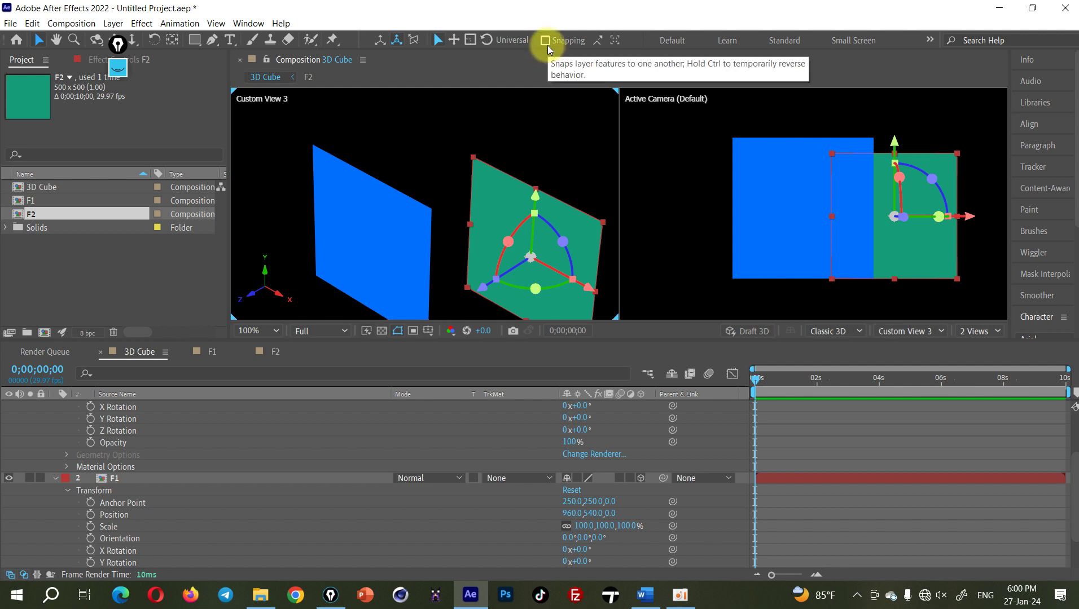
{"action": "mouse_move", "coordinate": [480, 171]}
{"action": "left_mouse_down"}
{"action": "mouse_move", "coordinate": [340, 159]}
{"action": "mouse_move", "coordinate": [479, 160]}
{"action": "left_mouse_up"}
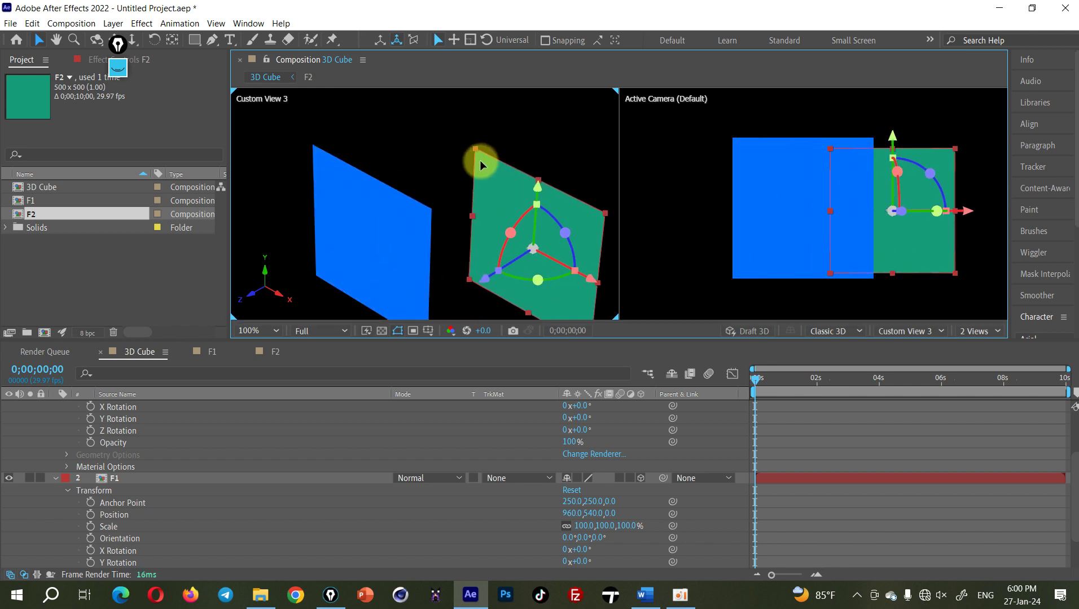
{"action": "left_click", "coordinate": [545, 41]}
{"action": "mouse_move", "coordinate": [477, 156]}
{"action": "left_mouse_down"}
{"action": "mouse_move", "coordinate": [345, 162]}
{"action": "mouse_move", "coordinate": [325, 151]}
{"action": "left_mouse_up"}
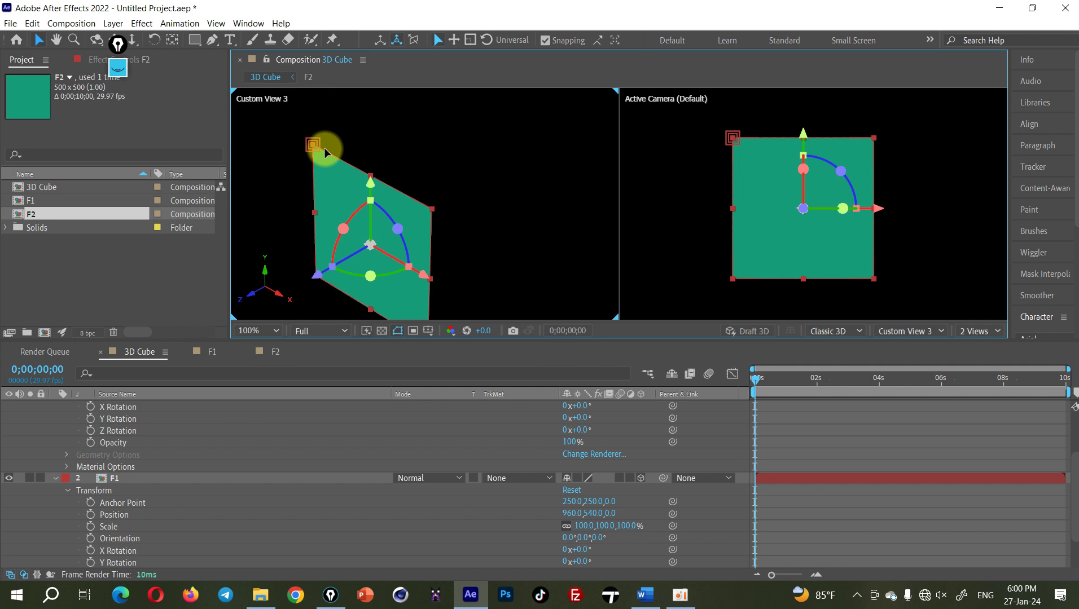
{"action": "left_click_drag", "start_coordinate": [338, 159], "coordinate": [345, 159]}
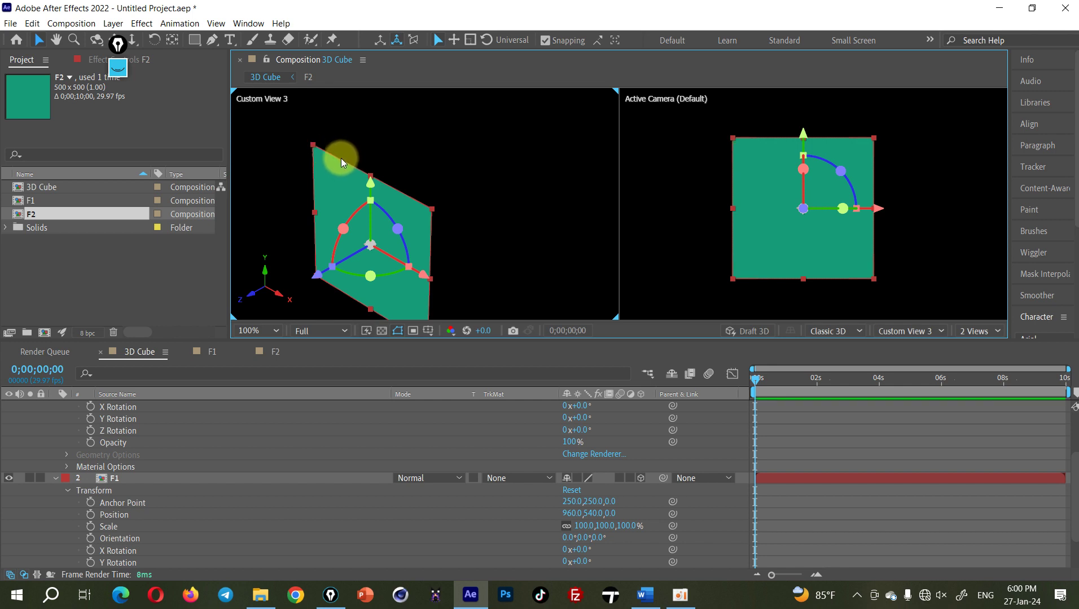
{"action": "mouse_move", "coordinate": [340, 158]}
{"action": "left_mouse_down"}
{"action": "mouse_move", "coordinate": [467, 162]}
{"action": "mouse_move", "coordinate": [445, 121]}
{"action": "left_mouse_up"}
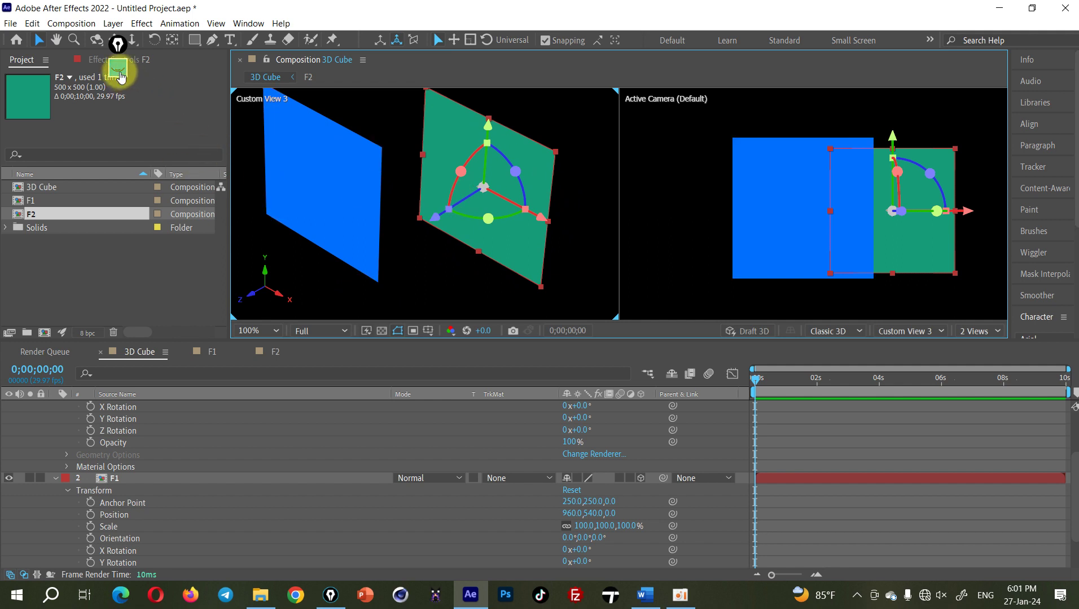
Step: Sketch the cube outline over the viewer, label the blue face as face 2, then clear the sketch
{"action": "left_click", "coordinate": [118, 101]}
{"action": "mouse_move", "coordinate": [545, 279]}
{"action": "left_mouse_down"}
{"action": "mouse_move", "coordinate": [537, 298]}
{"action": "mouse_move", "coordinate": [385, 284]}
{"action": "mouse_move", "coordinate": [402, 308]}
{"action": "left_mouse_up"}
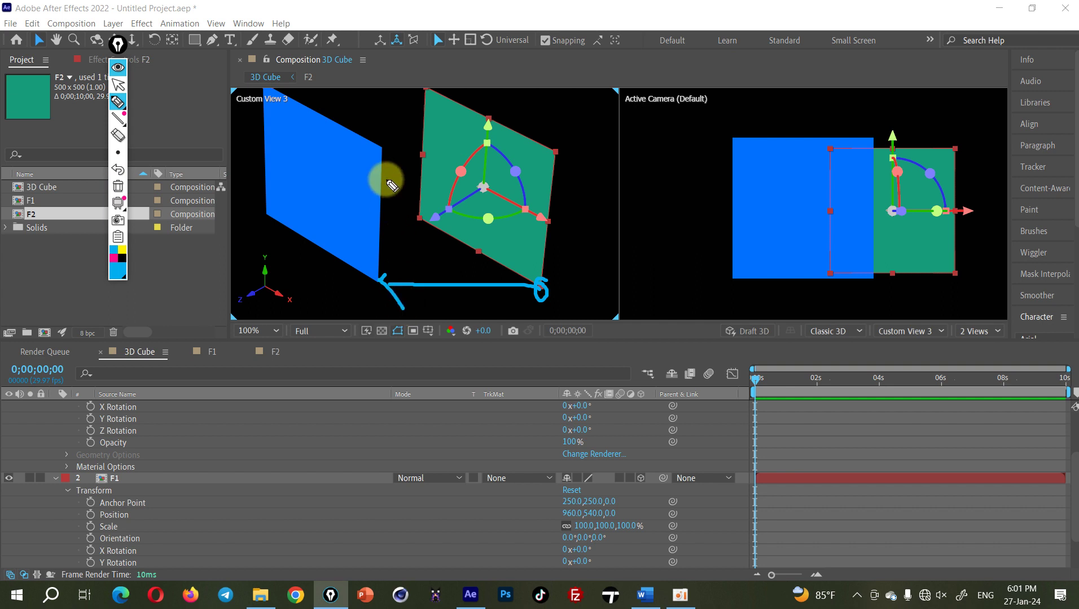
{"action": "mouse_move", "coordinate": [381, 145]}
{"action": "left_mouse_down"}
{"action": "mouse_move", "coordinate": [269, 162]}
{"action": "mouse_move", "coordinate": [375, 135]}
{"action": "left_mouse_up"}
{"action": "left_click_drag", "start_coordinate": [475, 181], "coordinate": [484, 144]}
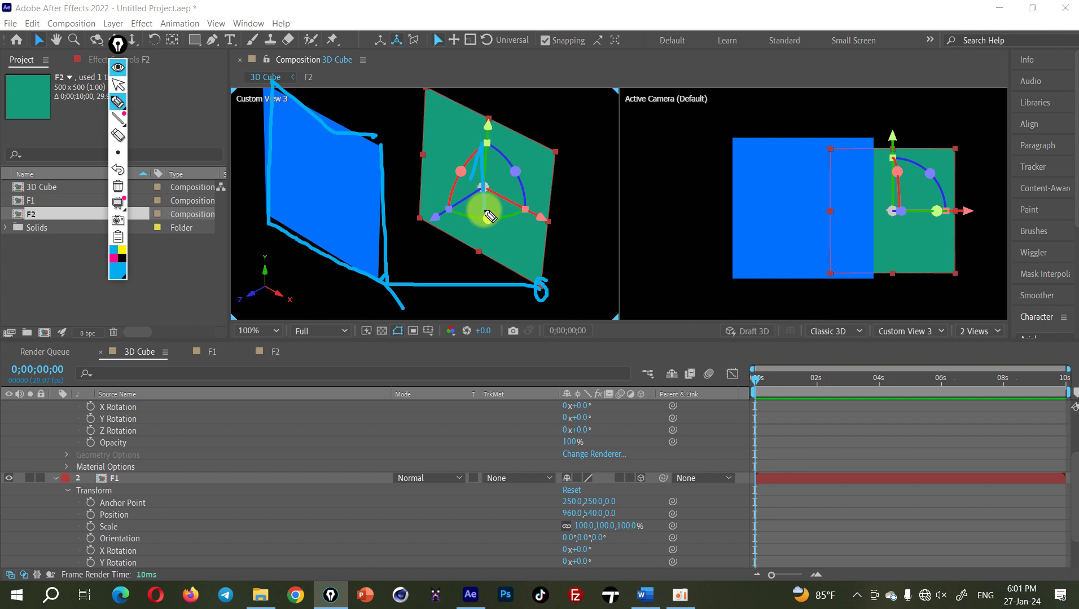
{"action": "left_click_drag", "start_coordinate": [303, 170], "coordinate": [351, 195]}
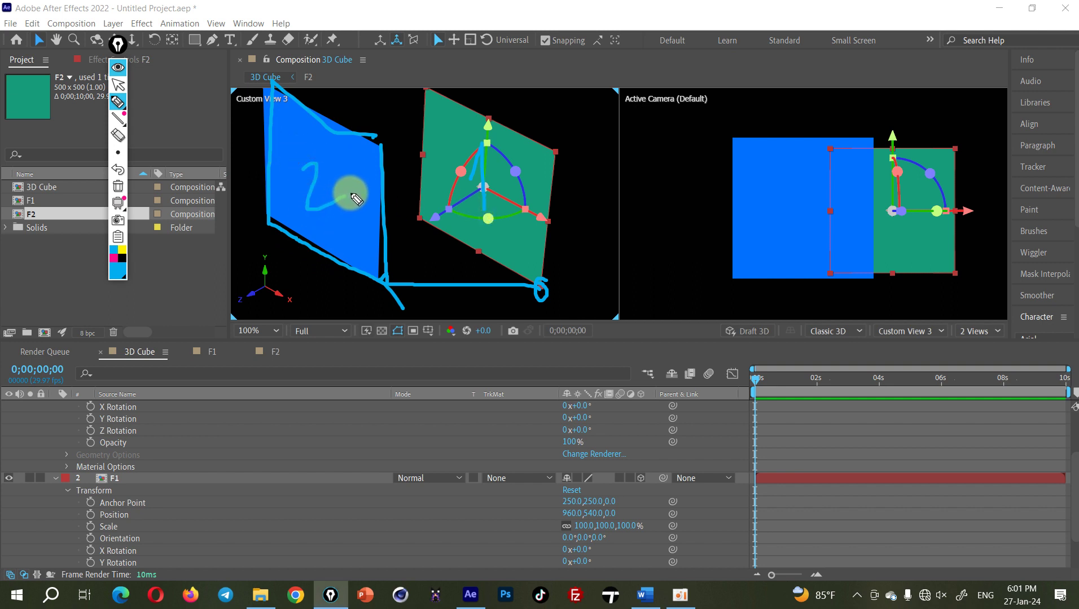
{"action": "left_click", "coordinate": [118, 67]}
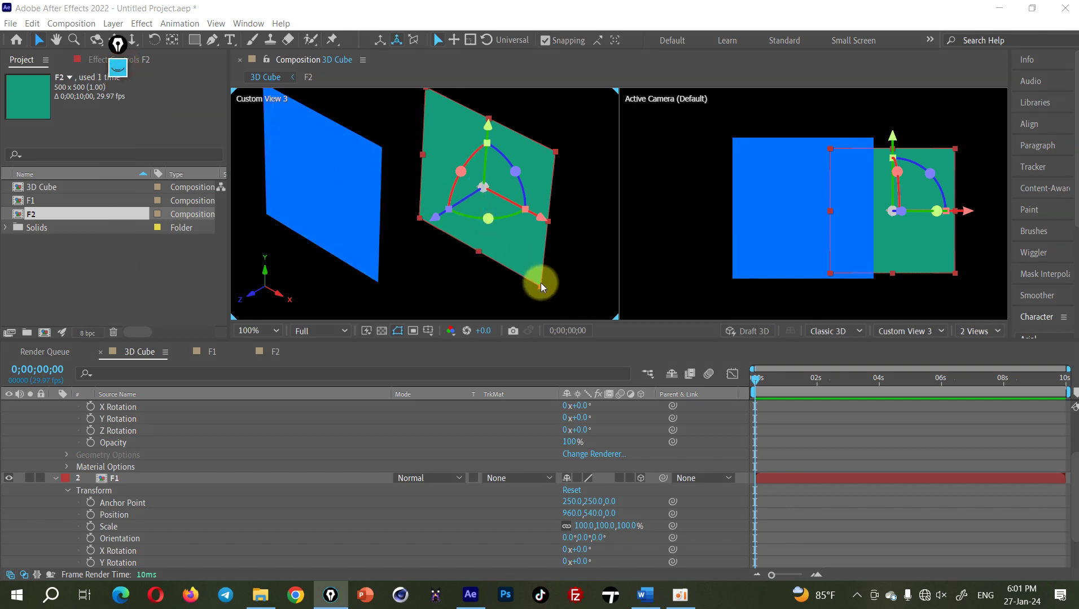
Step: Try moving F2 onto the blue face, then turn snapping on and snap F2 exactly over F1
{"action": "mouse_move", "coordinate": [537, 281]}
{"action": "left_mouse_down"}
{"action": "mouse_move", "coordinate": [563, 315]}
{"action": "mouse_move", "coordinate": [581, 255]}
{"action": "mouse_move", "coordinate": [549, 235]}
{"action": "left_mouse_up"}
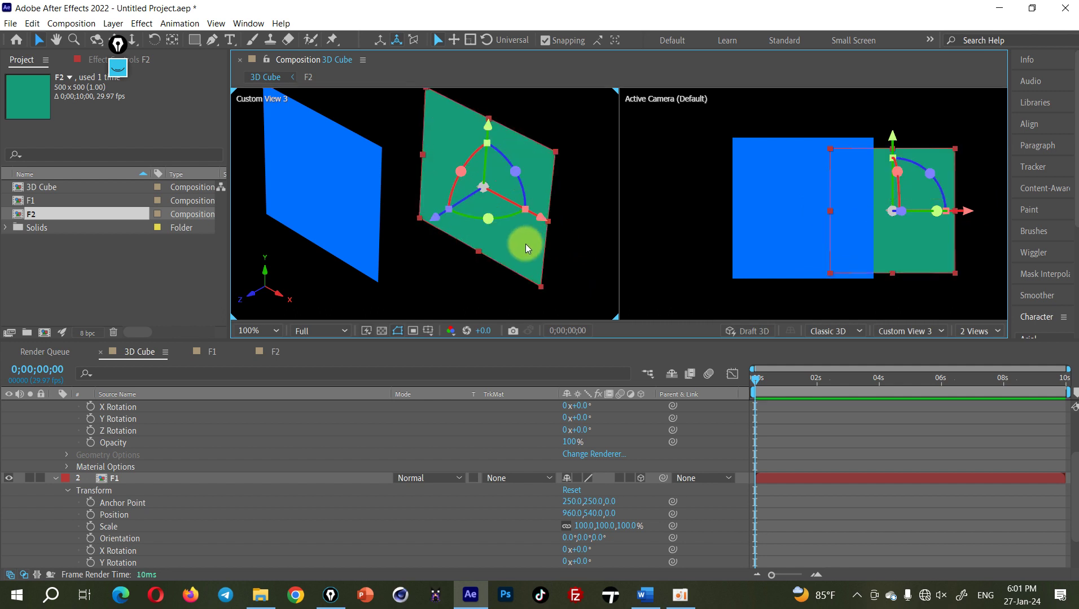
{"action": "left_click_drag", "start_coordinate": [535, 273], "coordinate": [534, 272]}
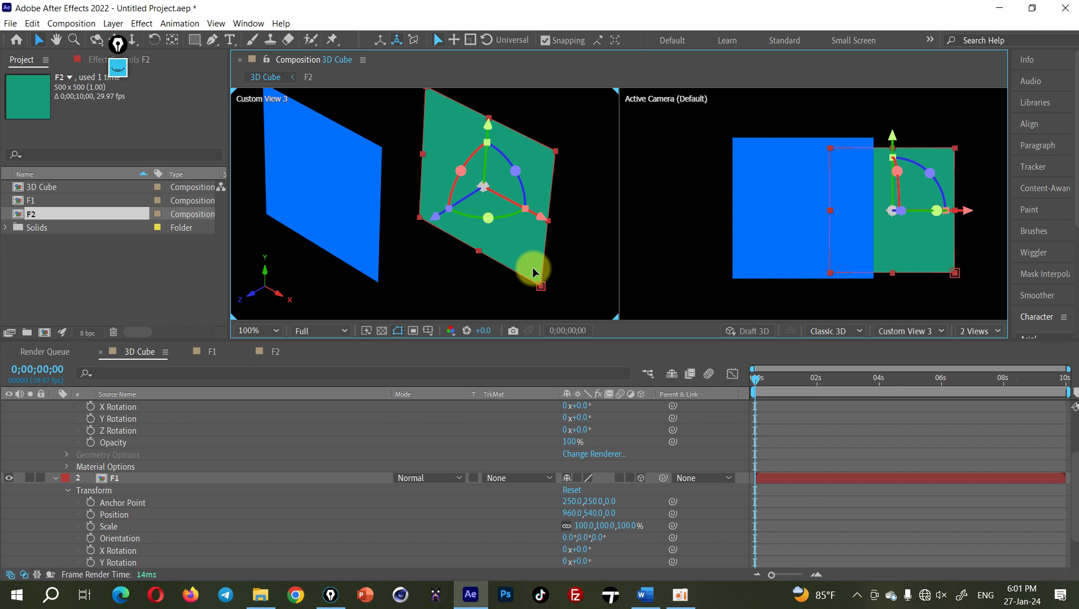
{"action": "left_click_drag", "start_coordinate": [534, 272], "coordinate": [381, 266]}
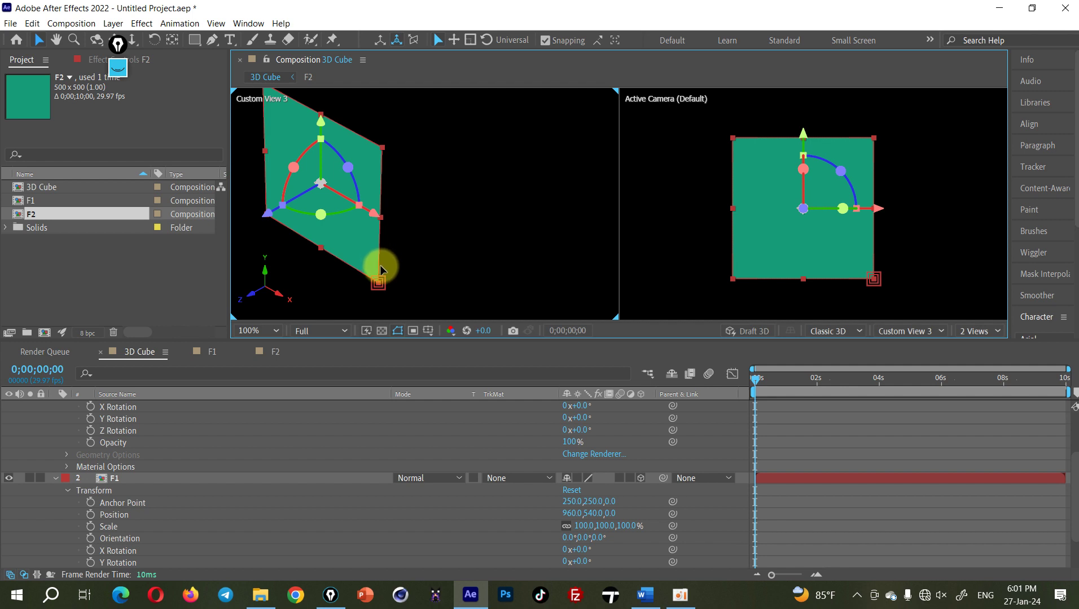
{"action": "key", "text": "ctrl+z"}
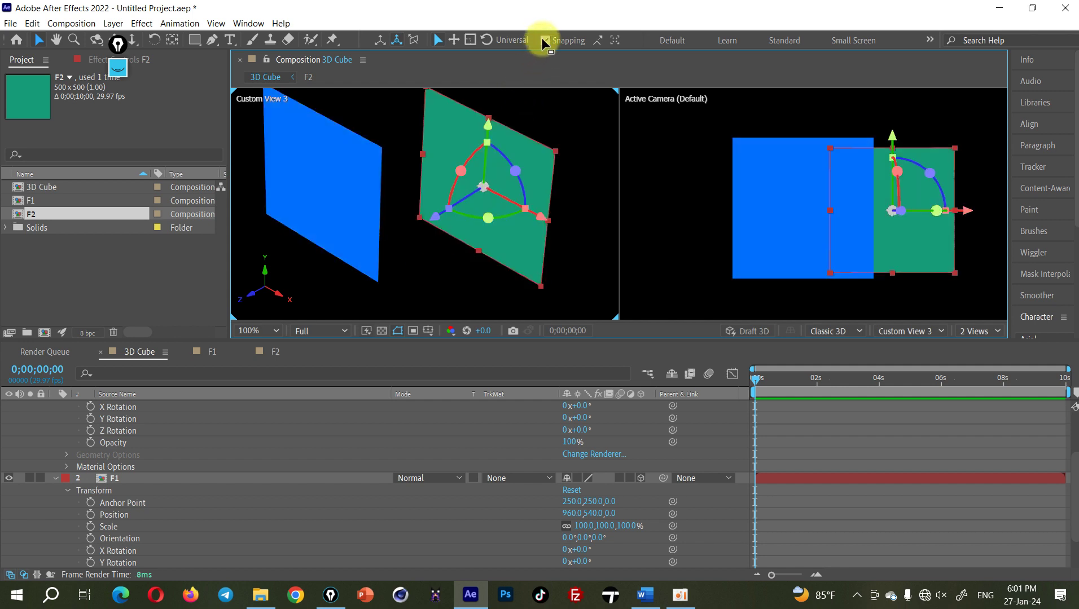
{"action": "left_click_drag", "start_coordinate": [535, 278], "coordinate": [373, 277]}
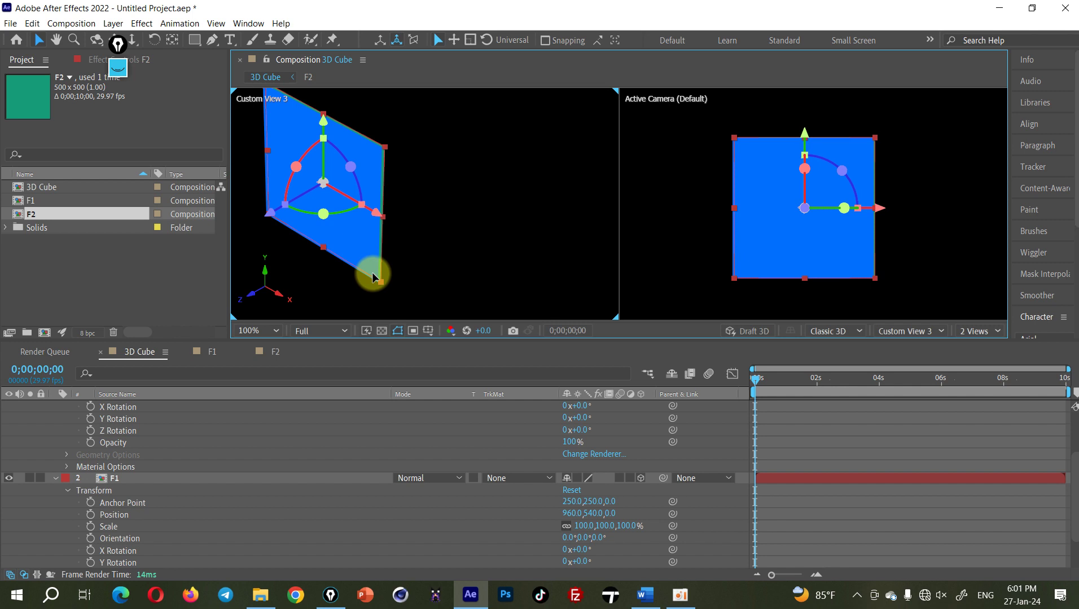
{"action": "left_click_drag", "start_coordinate": [372, 277], "coordinate": [373, 276]}
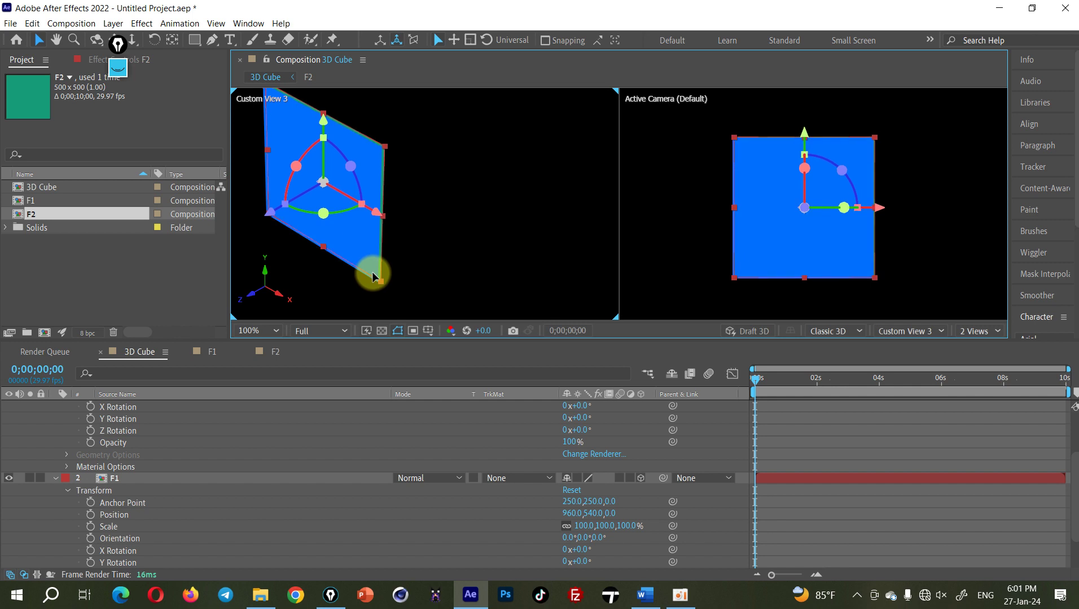
{"action": "left_click_drag", "start_coordinate": [372, 277], "coordinate": [531, 267]}
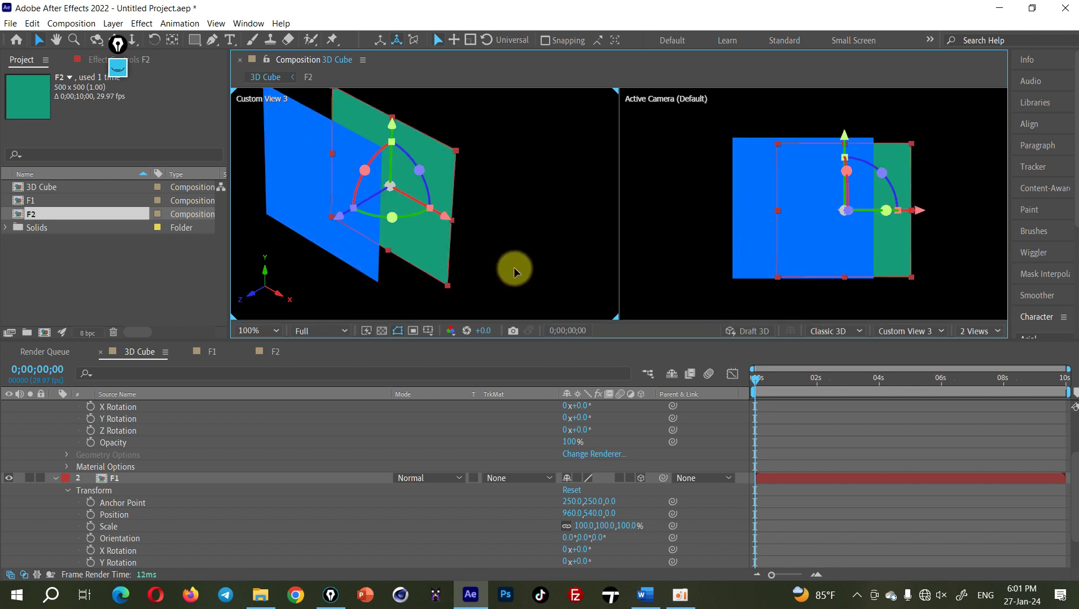
{"action": "left_click", "coordinate": [545, 40]}
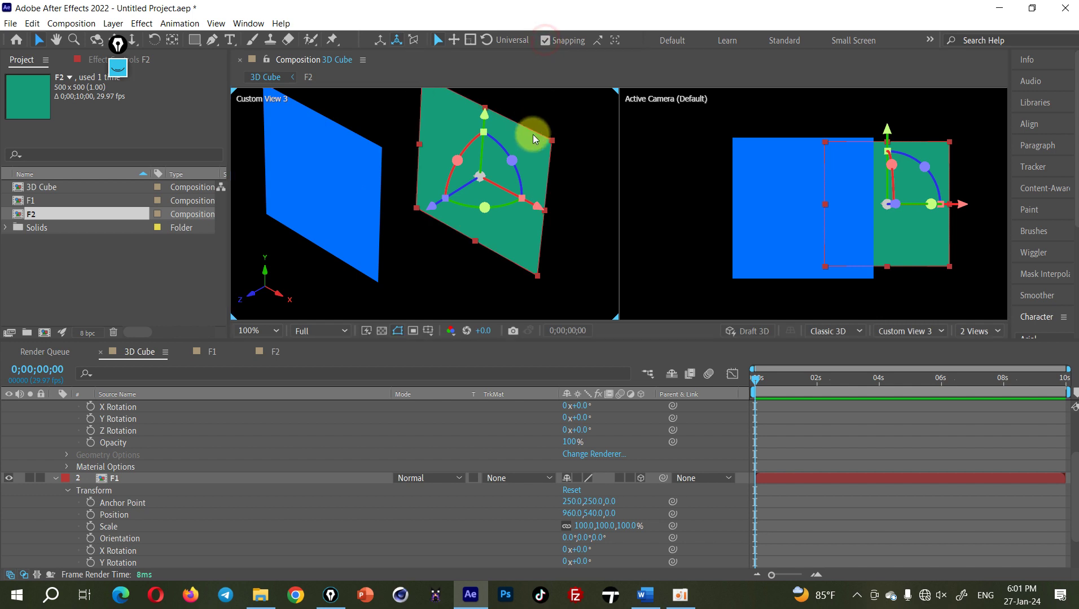
{"action": "left_click_drag", "start_coordinate": [546, 150], "coordinate": [383, 161]}
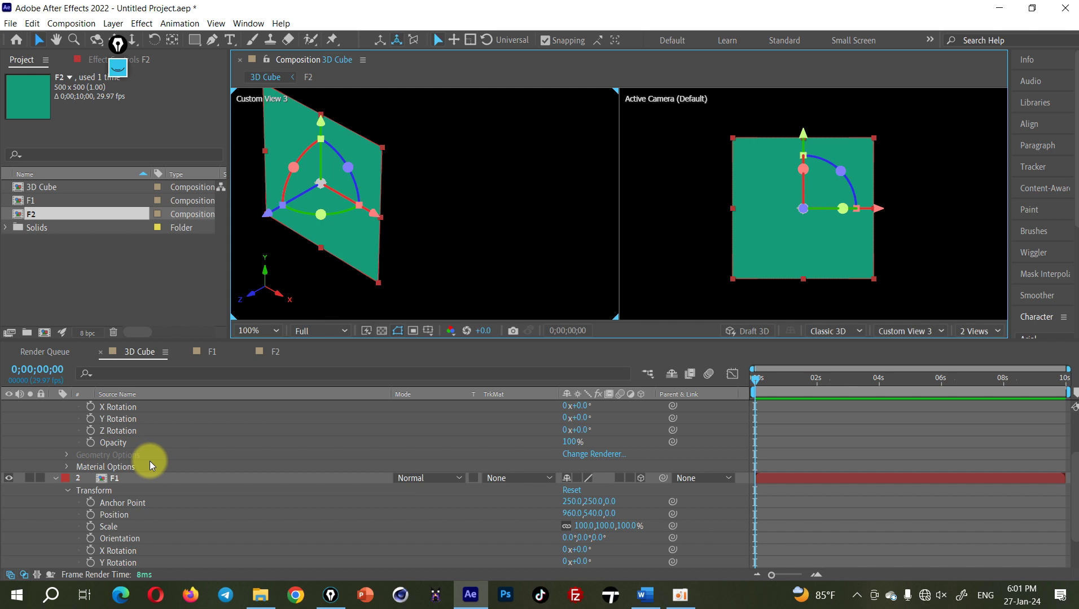
{"action": "scroll", "coordinate": [149, 461], "scroll_direction": "up", "scroll_amount": 3}
Step: Scrub F2's X Rotation to 39° and then 79°, then undo it back to 0°
{"action": "left_click", "coordinate": [128, 407]}
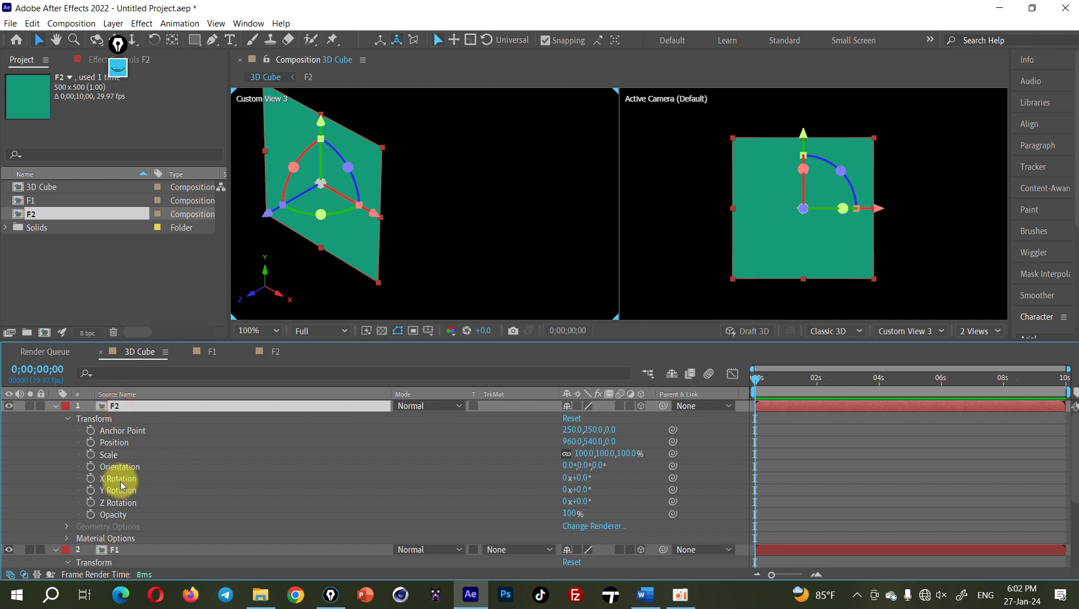
{"action": "left_click", "coordinate": [9, 550]}
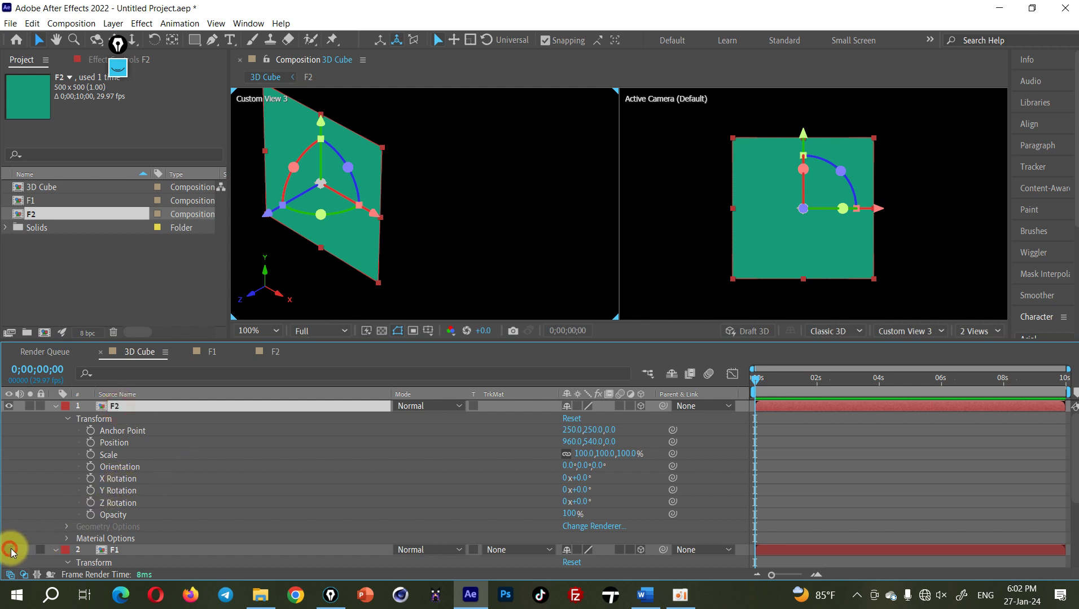
{"action": "left_click", "coordinate": [116, 491]}
{"action": "left_click", "coordinate": [121, 478]}
{"action": "left_click_drag", "start_coordinate": [575, 479], "coordinate": [632, 469]}
{"action": "mouse_move", "coordinate": [643, 466]}
{"action": "left_mouse_down"}
{"action": "mouse_move", "coordinate": [540, 460]}
{"action": "mouse_move", "coordinate": [451, 207]}
{"action": "left_mouse_up"}
{"action": "key", "text": "h"}
{"action": "left_click_drag", "start_coordinate": [526, 169], "coordinate": [512, 173]}
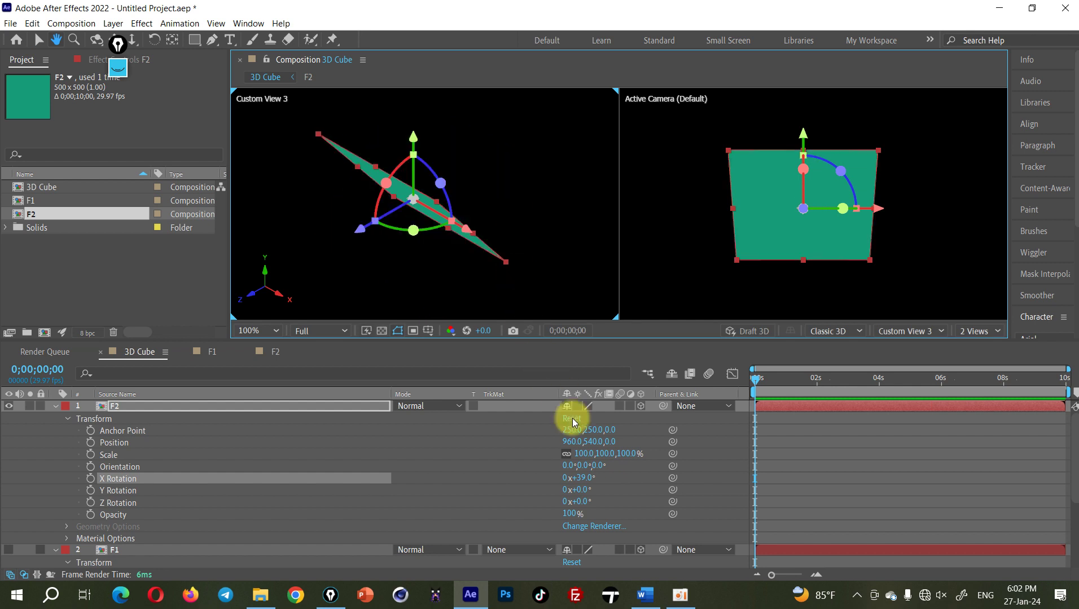
{"action": "key", "text": "v"}
{"action": "left_click_drag", "start_coordinate": [580, 479], "coordinate": [613, 474]}
{"action": "key", "text": "ctrl+z"}
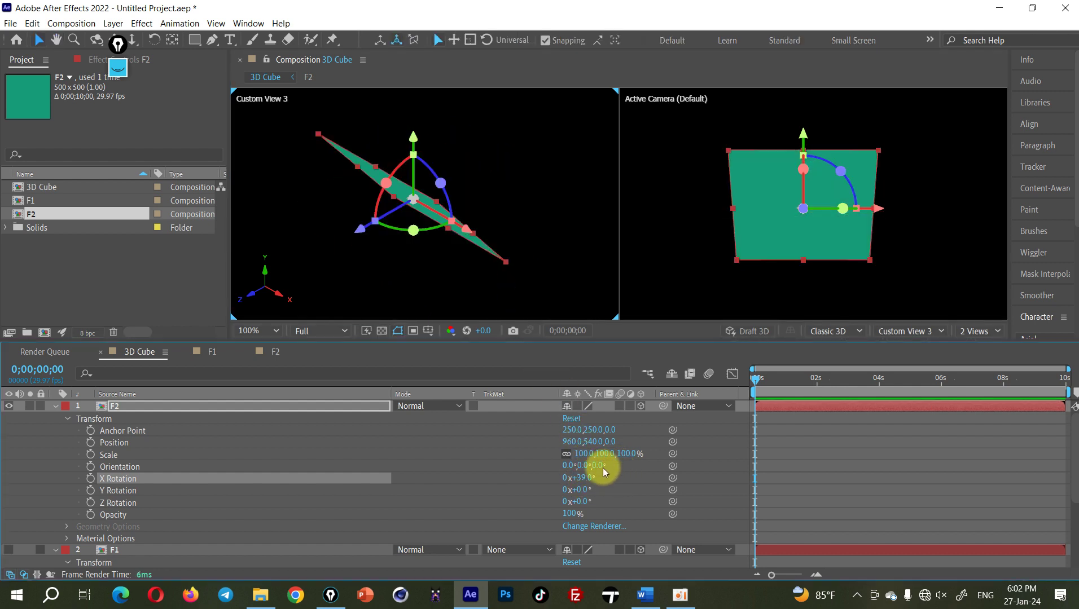
{"action": "key", "text": "ctrl+z"}
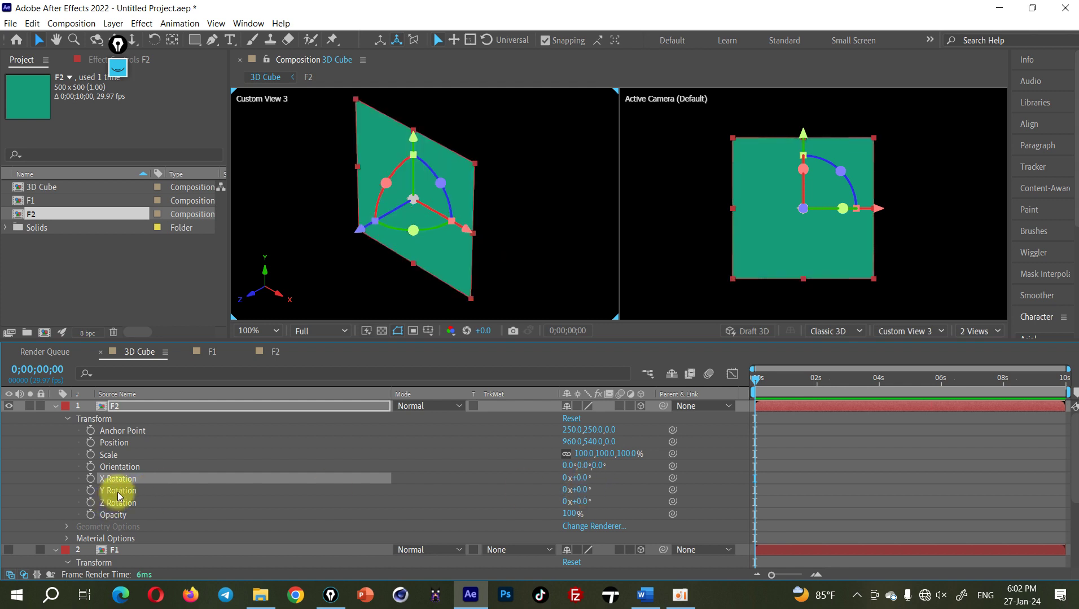
Step: Test F2's Y, Z and X rotations, undoing each back to 0°
{"action": "left_click", "coordinate": [119, 491]}
{"action": "mouse_move", "coordinate": [583, 489]}
{"action": "left_mouse_down"}
{"action": "mouse_move", "coordinate": [646, 489]}
{"action": "mouse_move", "coordinate": [630, 490]}
{"action": "left_mouse_up"}
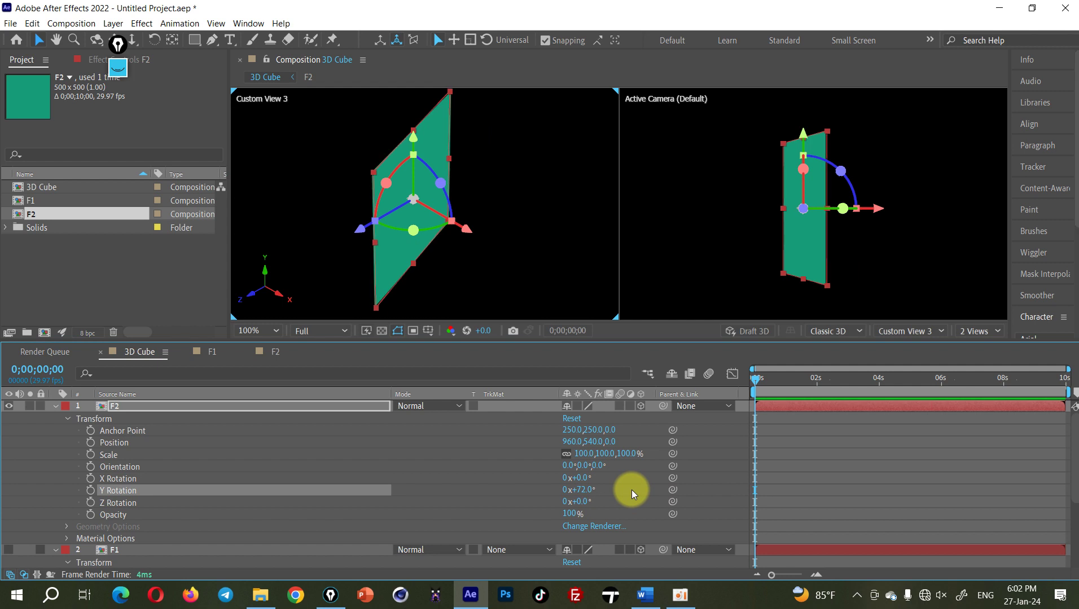
{"action": "key", "text": "ctrl+z"}
{"action": "mouse_move", "coordinate": [579, 502]}
{"action": "left_mouse_down"}
{"action": "mouse_move", "coordinate": [642, 494]}
{"action": "mouse_move", "coordinate": [604, 484]}
{"action": "left_mouse_up"}
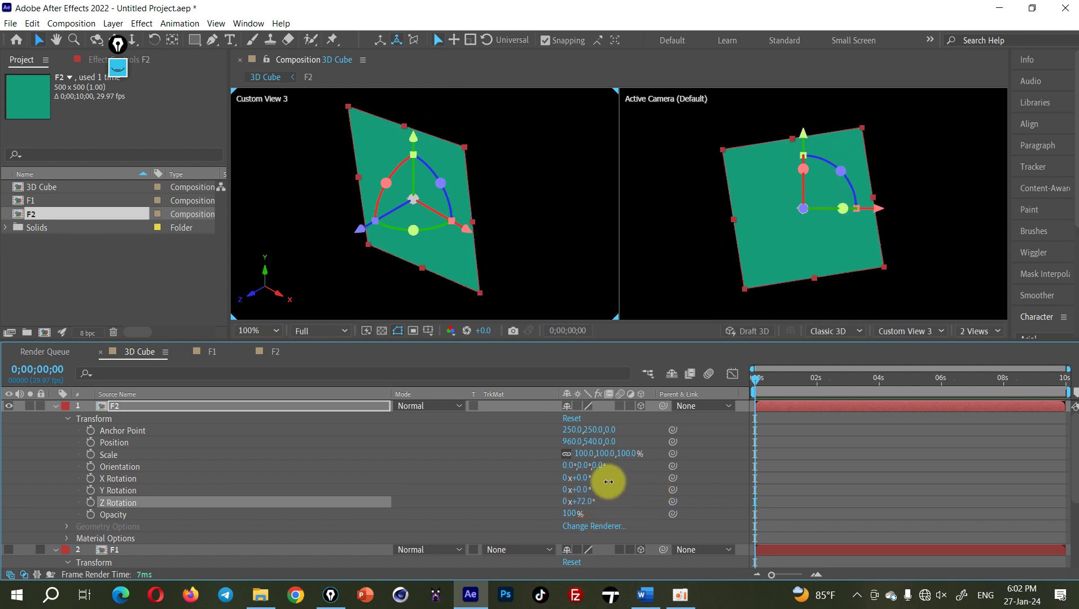
{"action": "key", "text": "ctrl+z"}
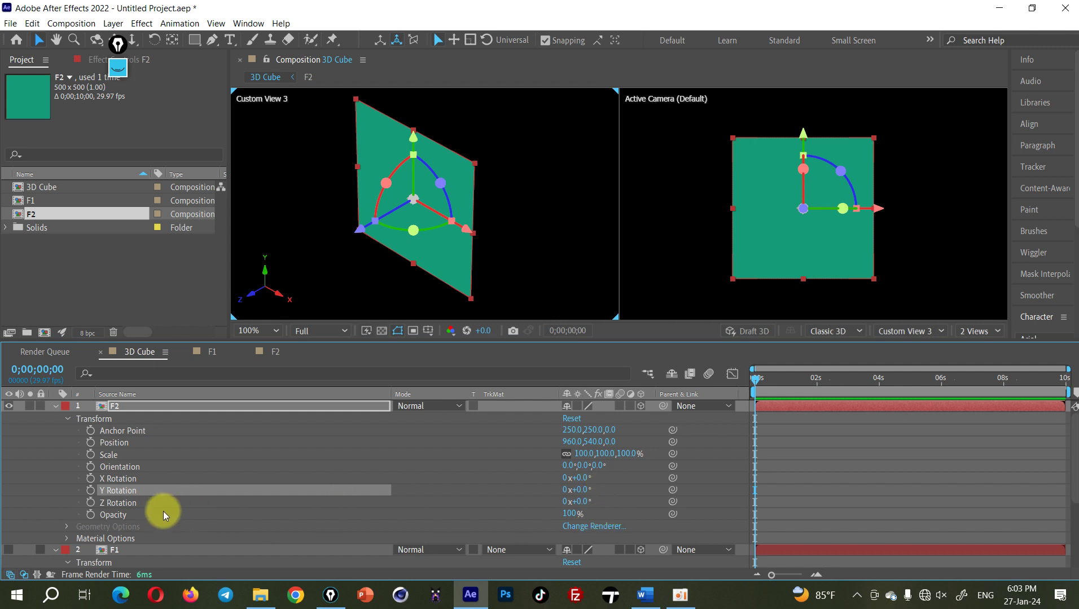
{"action": "left_click", "coordinate": [120, 478]}
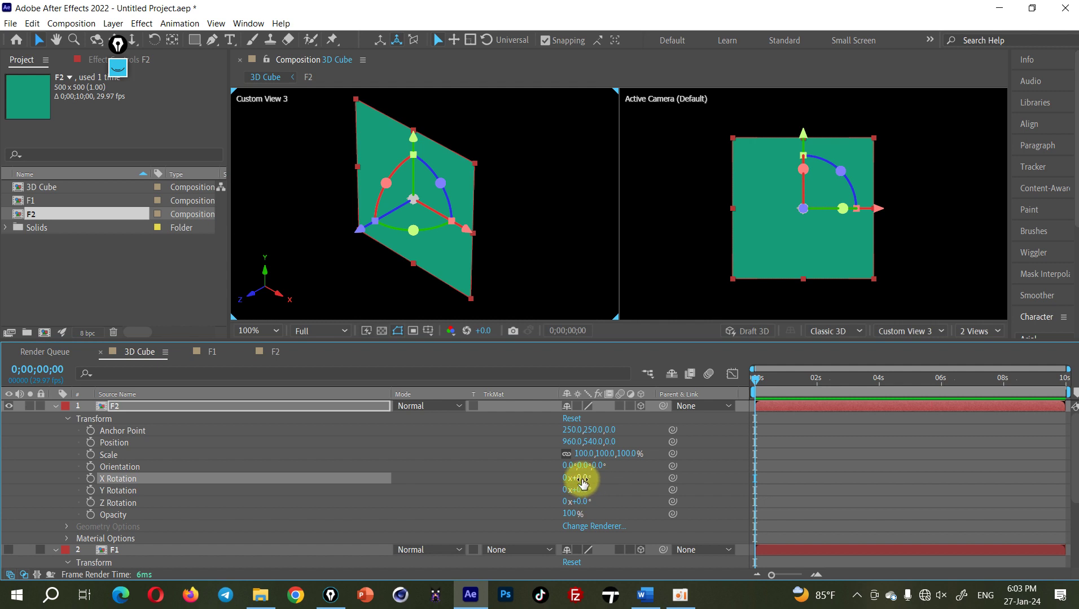
{"action": "left_click_drag", "start_coordinate": [583, 483], "coordinate": [634, 474]}
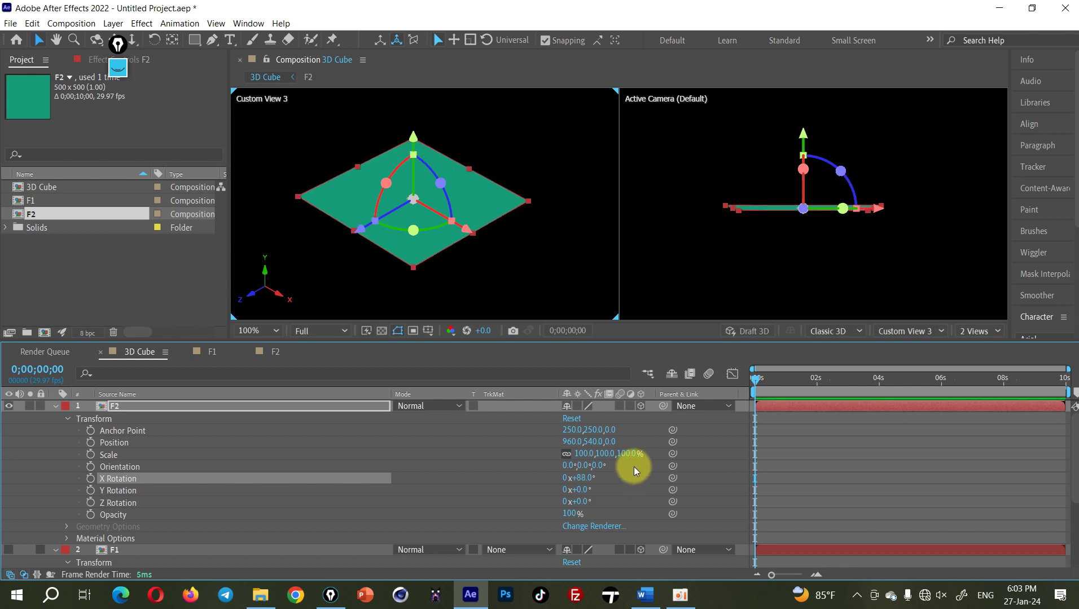
{"action": "key", "text": "ctrl+z"}
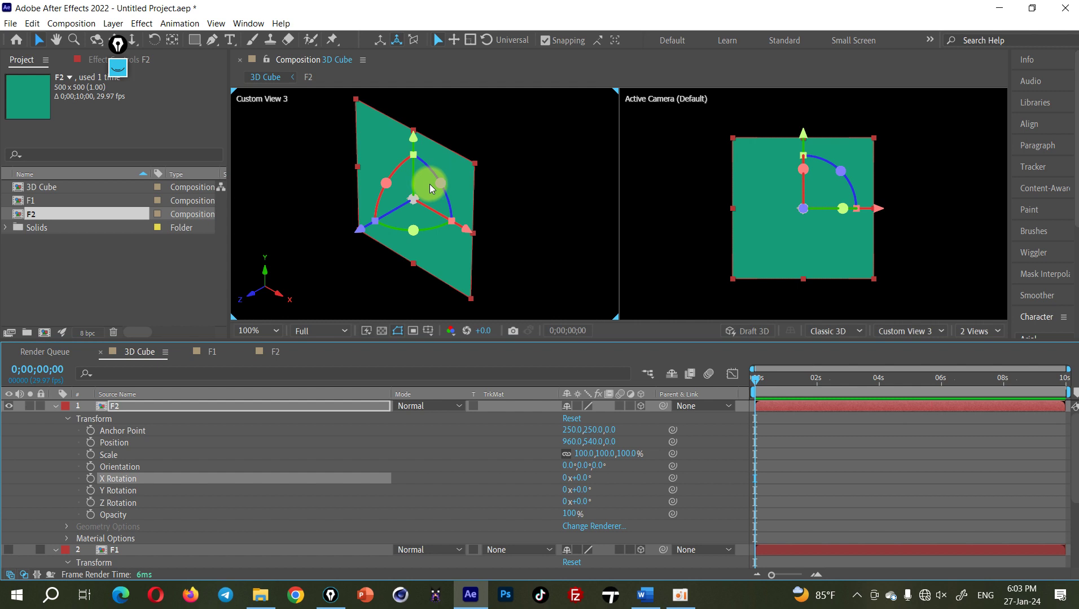
{"action": "left_click", "coordinate": [118, 67]}
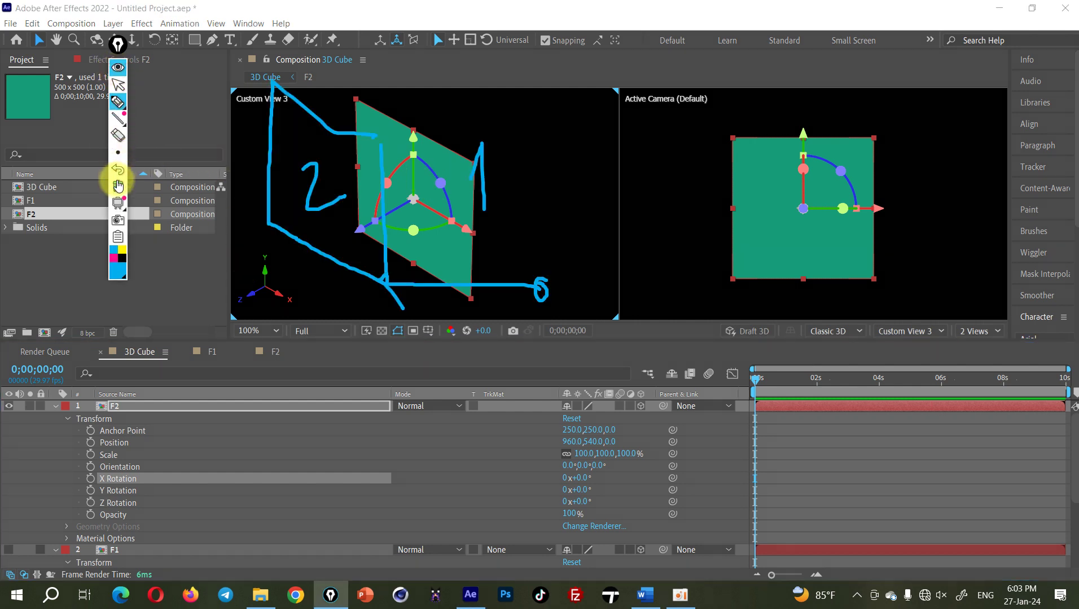
{"action": "left_click", "coordinate": [117, 186]}
{"action": "mouse_move", "coordinate": [412, 198]}
{"action": "left_mouse_down"}
{"action": "mouse_move", "coordinate": [479, 224]}
{"action": "mouse_move", "coordinate": [458, 247]}
{"action": "mouse_move", "coordinate": [353, 231]}
{"action": "mouse_move", "coordinate": [386, 253]}
{"action": "left_mouse_up"}
{"action": "mouse_move", "coordinate": [414, 199]}
{"action": "left_mouse_down"}
{"action": "mouse_move", "coordinate": [415, 120]}
{"action": "mouse_move", "coordinate": [431, 138]}
{"action": "left_mouse_up"}
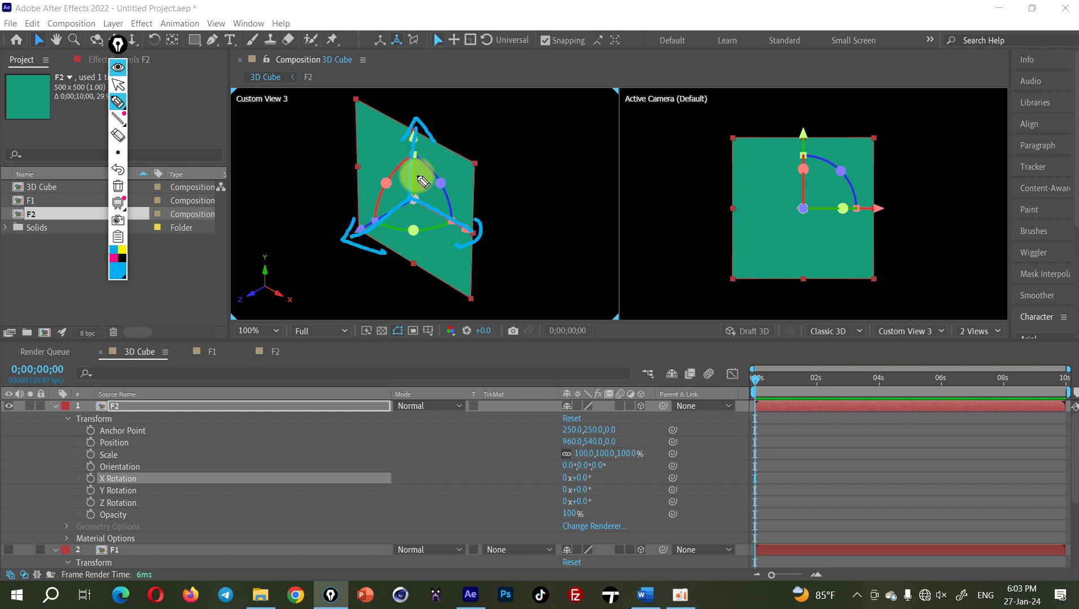
{"action": "left_click", "coordinate": [113, 258]}
{"action": "left_click_drag", "start_coordinate": [412, 152], "coordinate": [369, 215]}
{"action": "left_click_drag", "start_coordinate": [414, 153], "coordinate": [451, 219]}
{"action": "left_click_drag", "start_coordinate": [372, 220], "coordinate": [450, 223]}
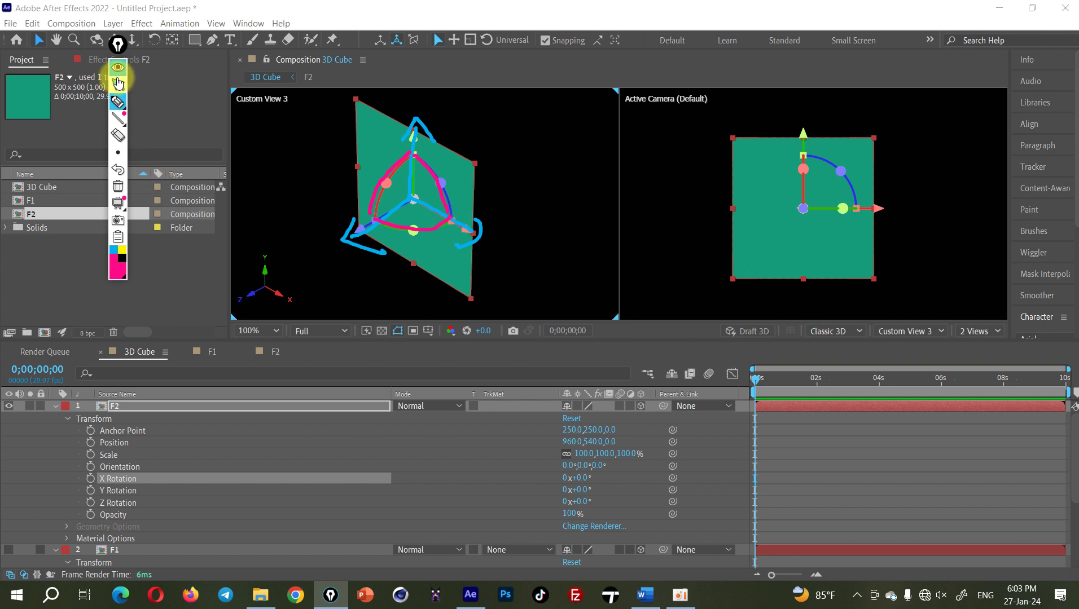
{"action": "left_click", "coordinate": [118, 68]}
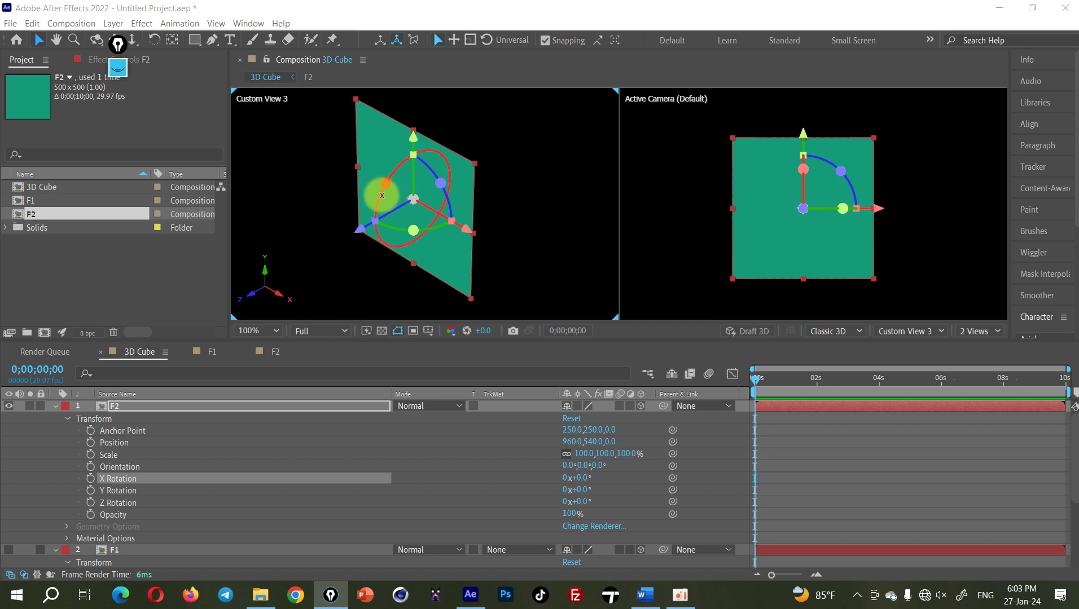
{"action": "left_click_drag", "start_coordinate": [382, 195], "coordinate": [382, 196]}
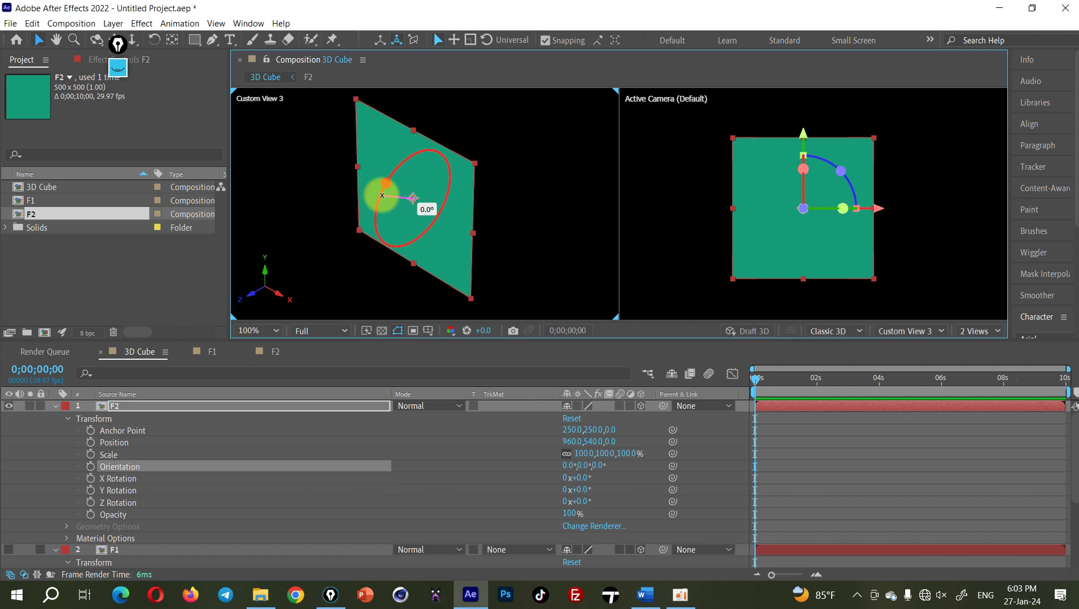
{"action": "mouse_move", "coordinate": [382, 195]}
{"action": "left_mouse_down"}
{"action": "mouse_move", "coordinate": [378, 244]}
{"action": "mouse_move", "coordinate": [388, 230]}
{"action": "mouse_move", "coordinate": [174, 466]}
{"action": "mouse_move", "coordinate": [421, 218]}
{"action": "mouse_move", "coordinate": [489, 127]}
{"action": "mouse_move", "coordinate": [469, 168]}
{"action": "left_mouse_up"}
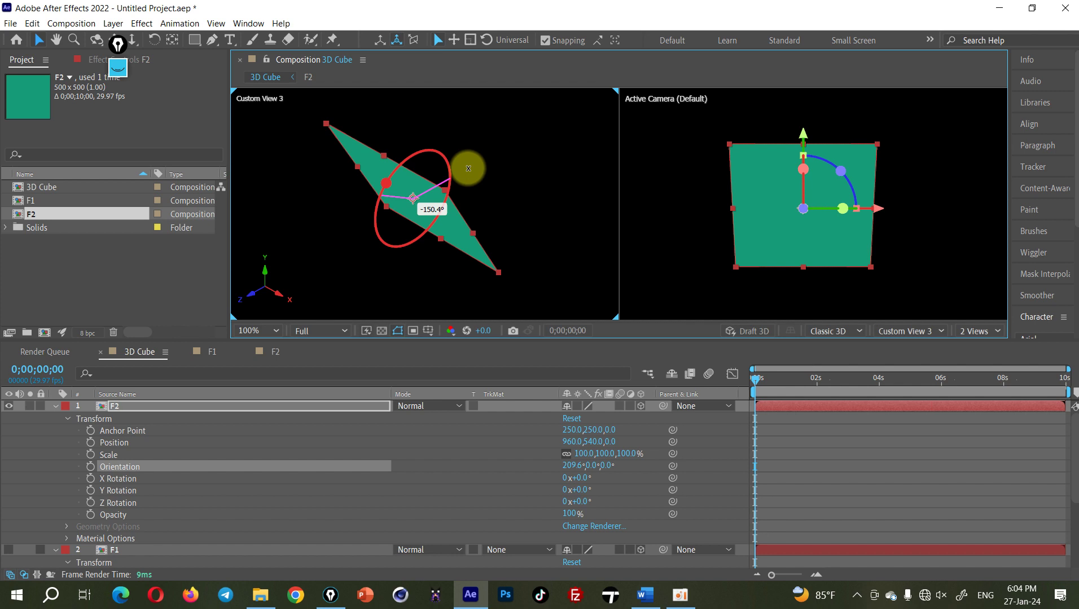
{"action": "left_click_drag", "start_coordinate": [469, 168], "coordinate": [480, 137]}
{"action": "key", "text": "ctrl+z"}
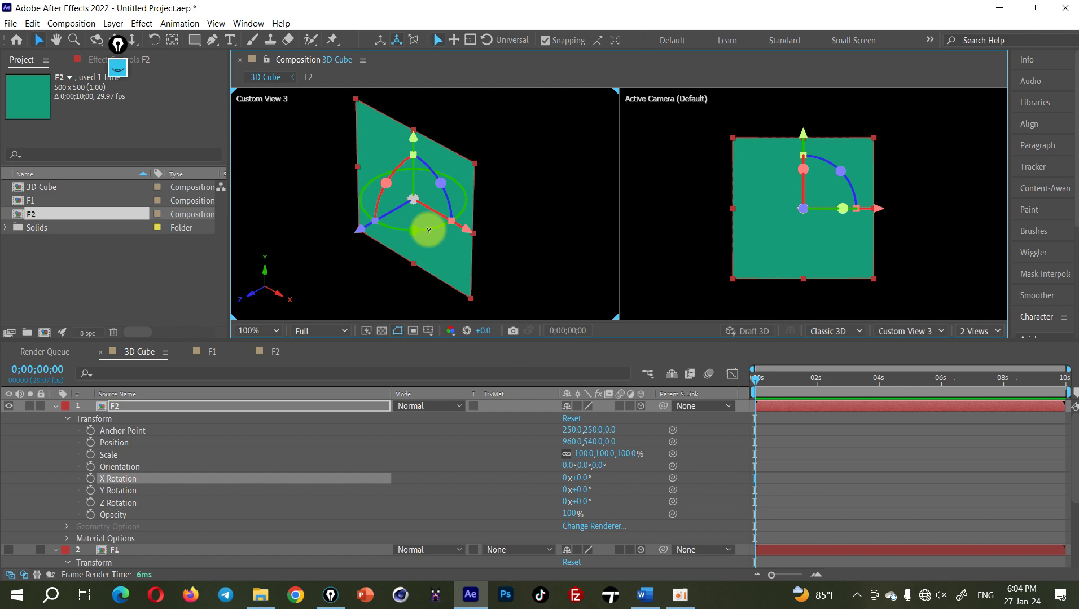
{"action": "mouse_move", "coordinate": [429, 230]}
{"action": "left_mouse_down"}
{"action": "mouse_move", "coordinate": [356, 222]}
{"action": "mouse_move", "coordinate": [476, 209]}
{"action": "left_mouse_up"}
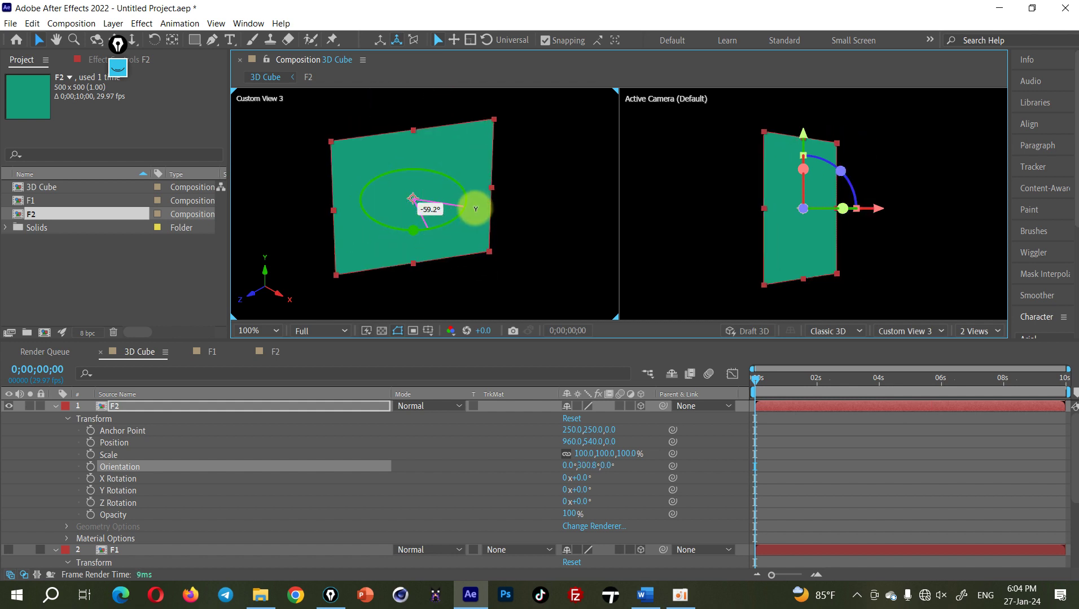
{"action": "mouse_move", "coordinate": [476, 209]}
{"action": "left_mouse_down"}
{"action": "mouse_move", "coordinate": [464, 253]}
{"action": "mouse_move", "coordinate": [488, 216]}
{"action": "left_mouse_up"}
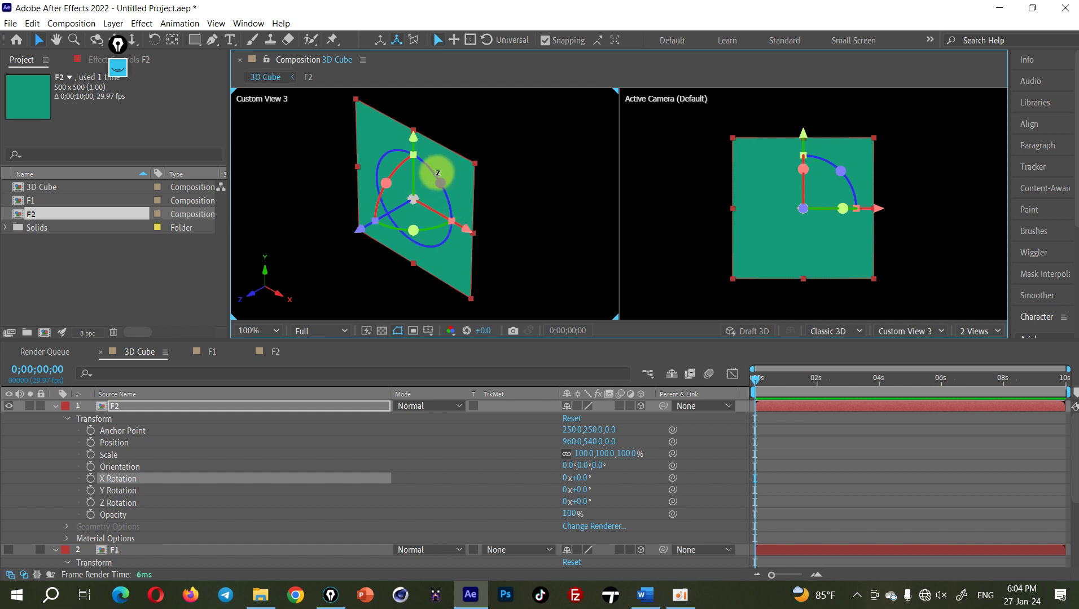
{"action": "mouse_move", "coordinate": [437, 174]}
{"action": "left_mouse_down"}
{"action": "mouse_move", "coordinate": [477, 242]}
{"action": "mouse_move", "coordinate": [428, 168]}
{"action": "left_mouse_up"}
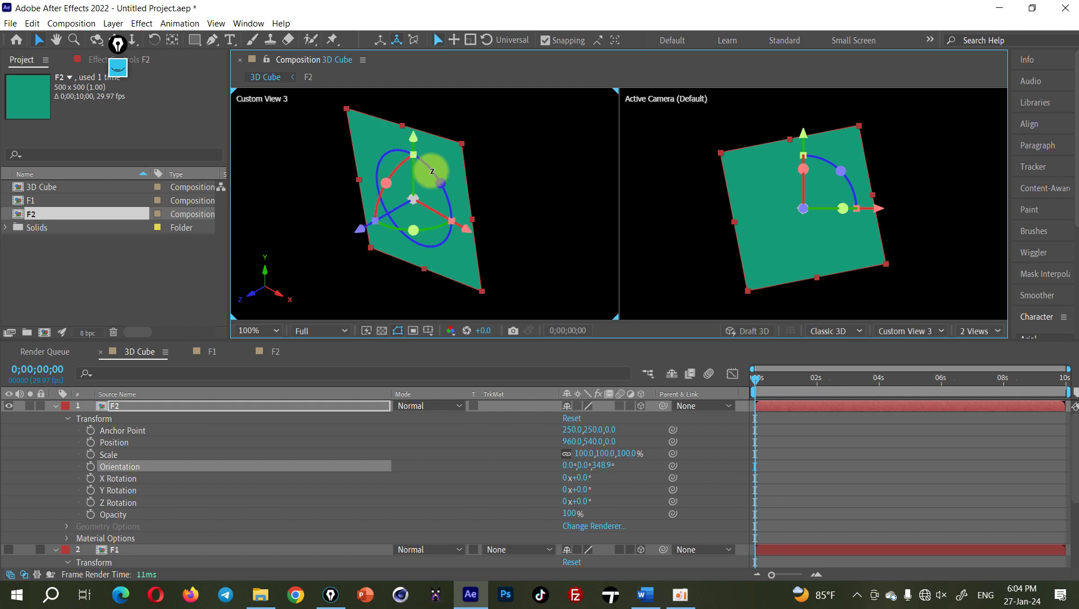
{"action": "key", "text": "ctrl+z"}
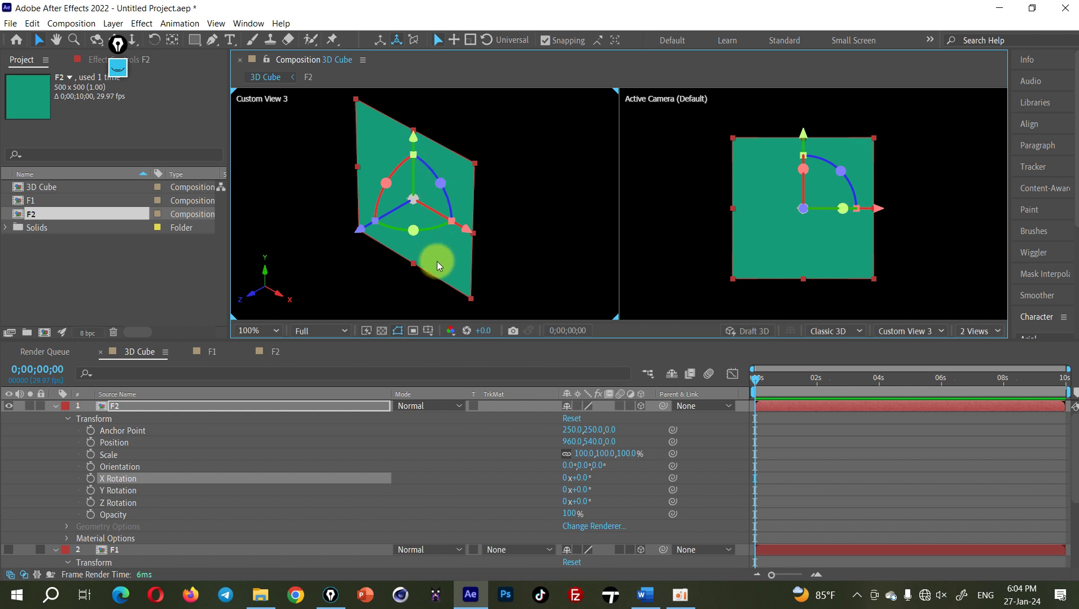
Step: Drag F2's Y-rotation arc until its Orientation reads 0°, 270°, 0°, then reselect F2
{"action": "left_click_drag", "start_coordinate": [435, 227], "coordinate": [419, 229]}
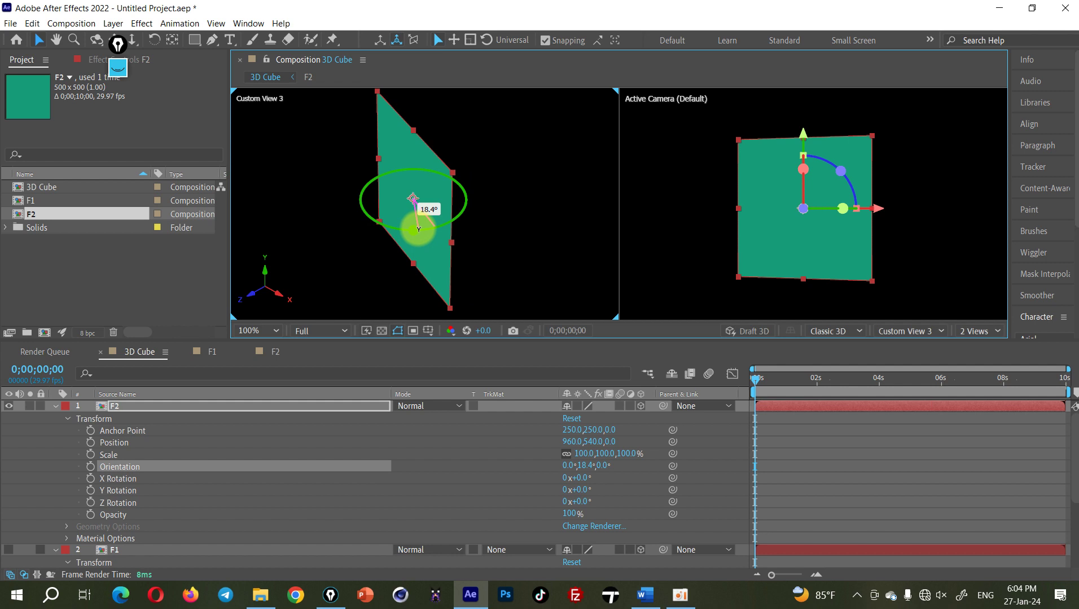
{"action": "mouse_move", "coordinate": [418, 229]}
{"action": "left_mouse_down"}
{"action": "mouse_move", "coordinate": [349, 232]}
{"action": "mouse_move", "coordinate": [441, 208]}
{"action": "mouse_move", "coordinate": [517, 166]}
{"action": "mouse_move", "coordinate": [520, 152]}
{"action": "mouse_move", "coordinate": [513, 186]}
{"action": "mouse_move", "coordinate": [523, 208]}
{"action": "left_mouse_up"}
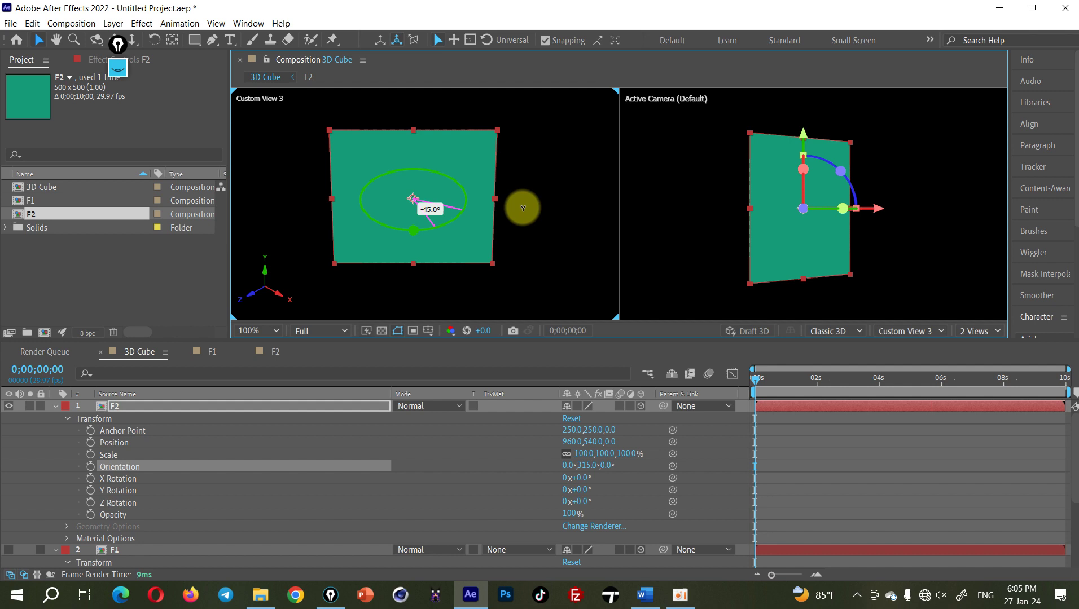
{"action": "left_click_drag", "start_coordinate": [523, 208], "coordinate": [482, 259]}
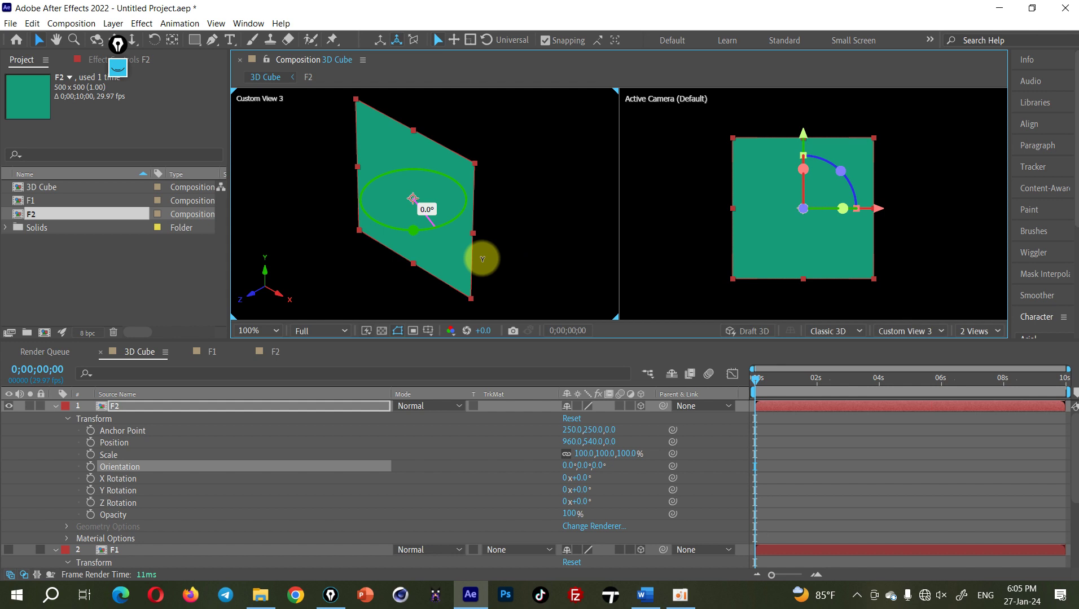
{"action": "mouse_move", "coordinate": [482, 259]}
{"action": "left_mouse_down"}
{"action": "mouse_move", "coordinate": [384, 269]}
{"action": "mouse_move", "coordinate": [312, 221]}
{"action": "mouse_move", "coordinate": [296, 170]}
{"action": "mouse_move", "coordinate": [339, 149]}
{"action": "left_mouse_up"}
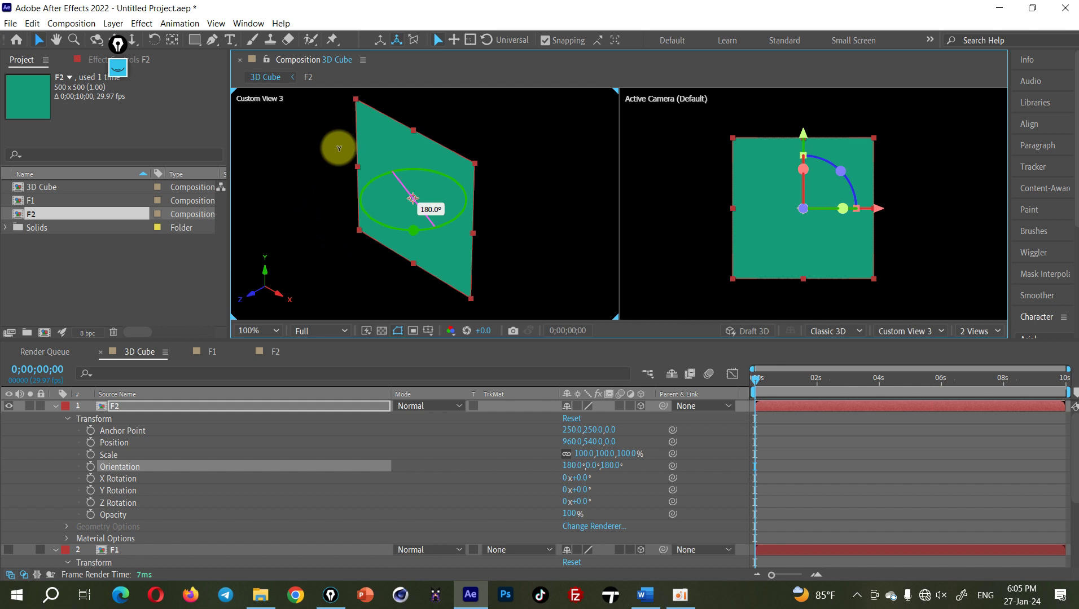
{"action": "mouse_move", "coordinate": [339, 148]}
{"action": "left_mouse_down"}
{"action": "mouse_move", "coordinate": [346, 218]}
{"action": "mouse_move", "coordinate": [530, 192]}
{"action": "left_mouse_up"}
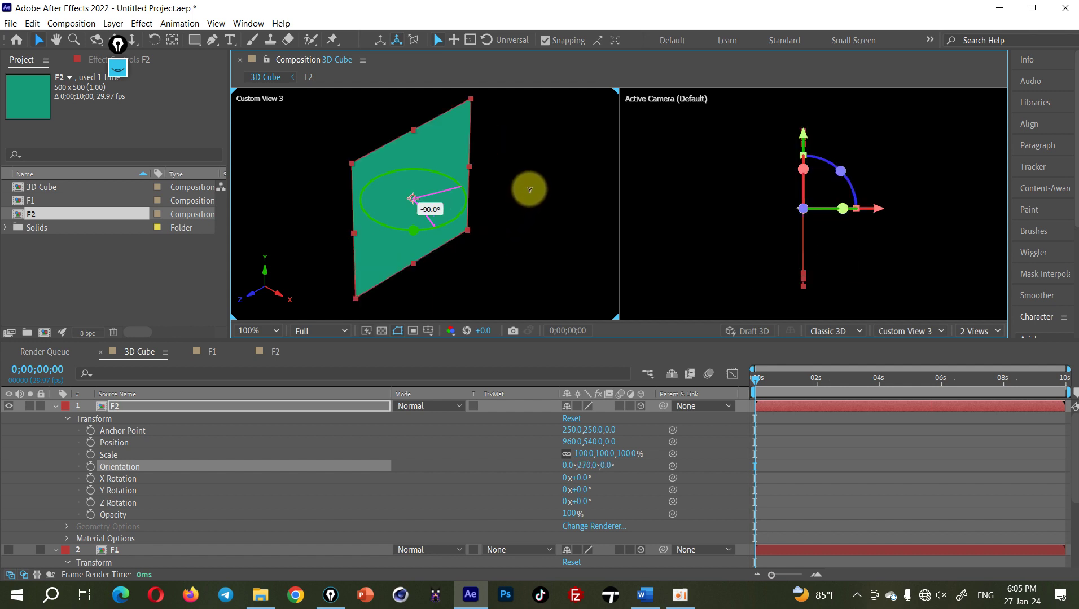
{"action": "left_click_drag", "start_coordinate": [530, 190], "coordinate": [536, 202]}
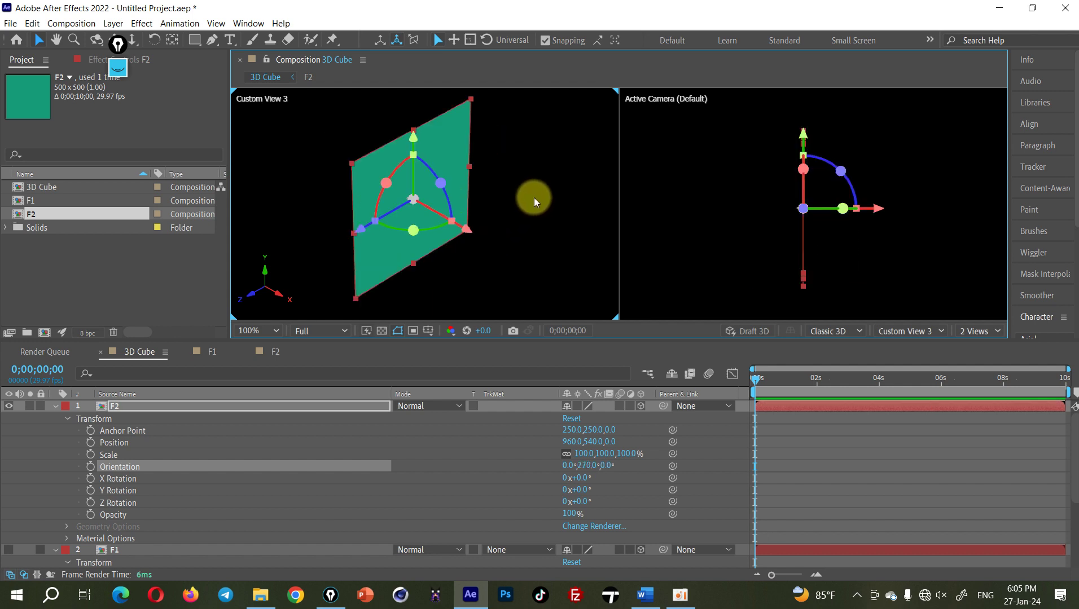
{"action": "left_click", "coordinate": [114, 408]}
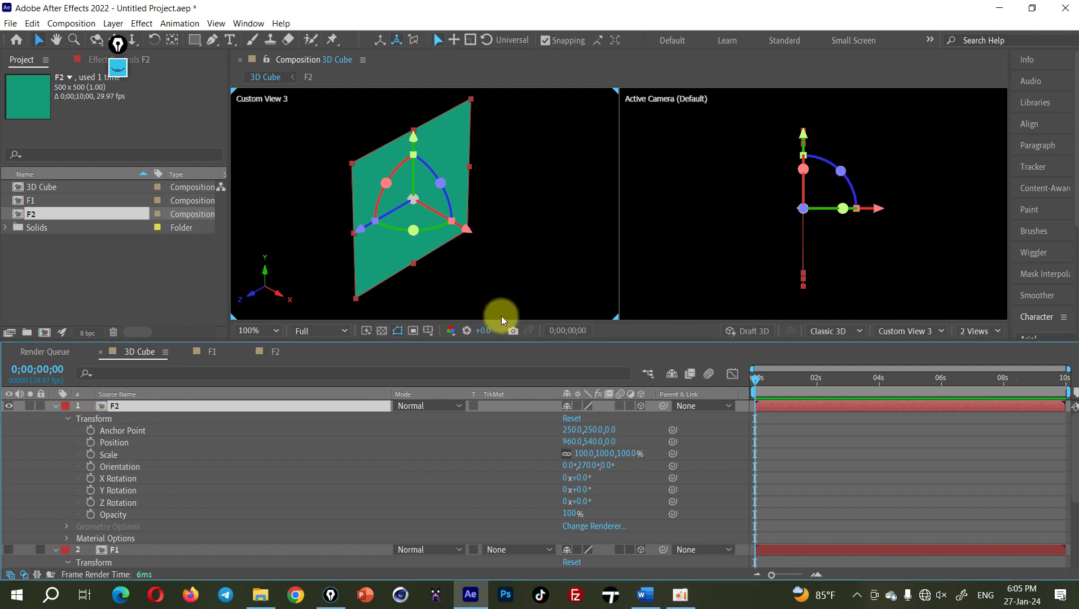
{"action": "left_click", "coordinate": [117, 67]}
{"action": "left_click", "coordinate": [116, 186]}
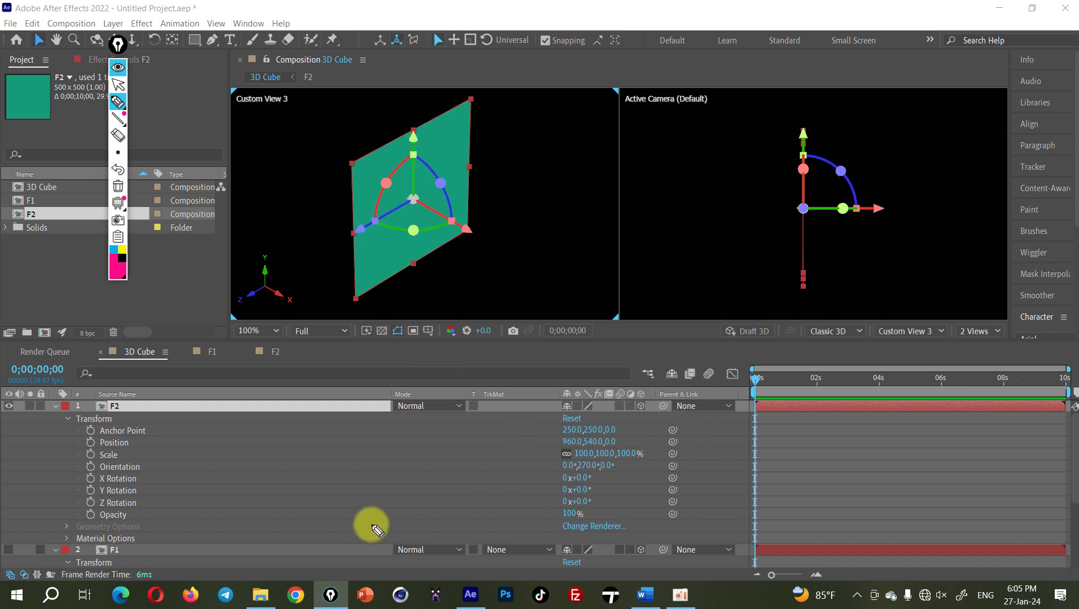
{"action": "left_click_drag", "start_coordinate": [644, 535], "coordinate": [641, 566]}
{"action": "mouse_move", "coordinate": [635, 383]}
{"action": "left_mouse_down"}
{"action": "mouse_move", "coordinate": [656, 537]}
{"action": "mouse_move", "coordinate": [629, 385]}
{"action": "left_mouse_up"}
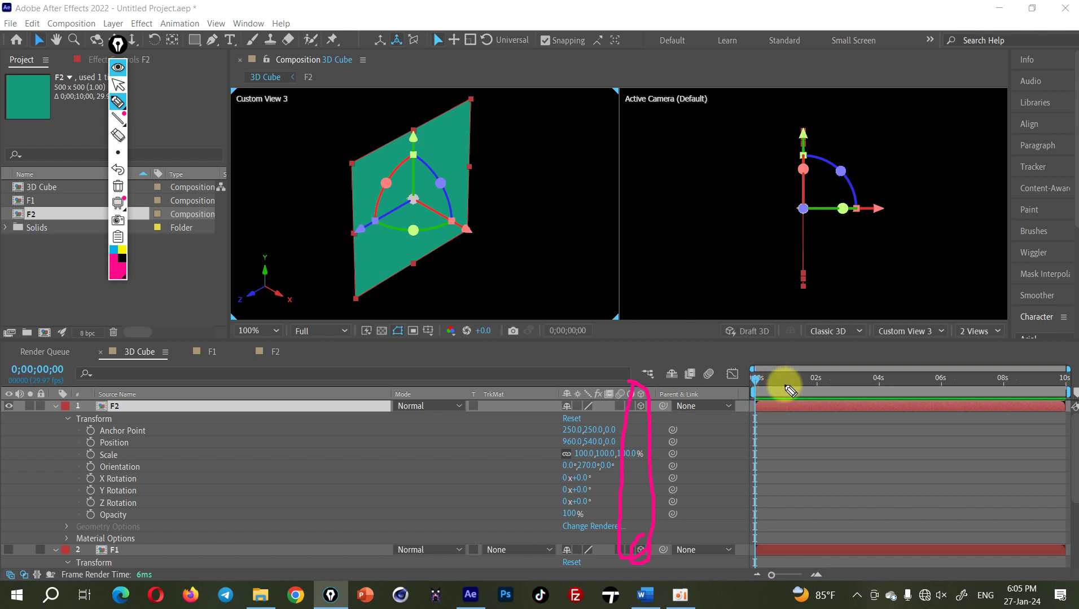
{"action": "left_click_drag", "start_coordinate": [1016, 308], "coordinate": [997, 354]}
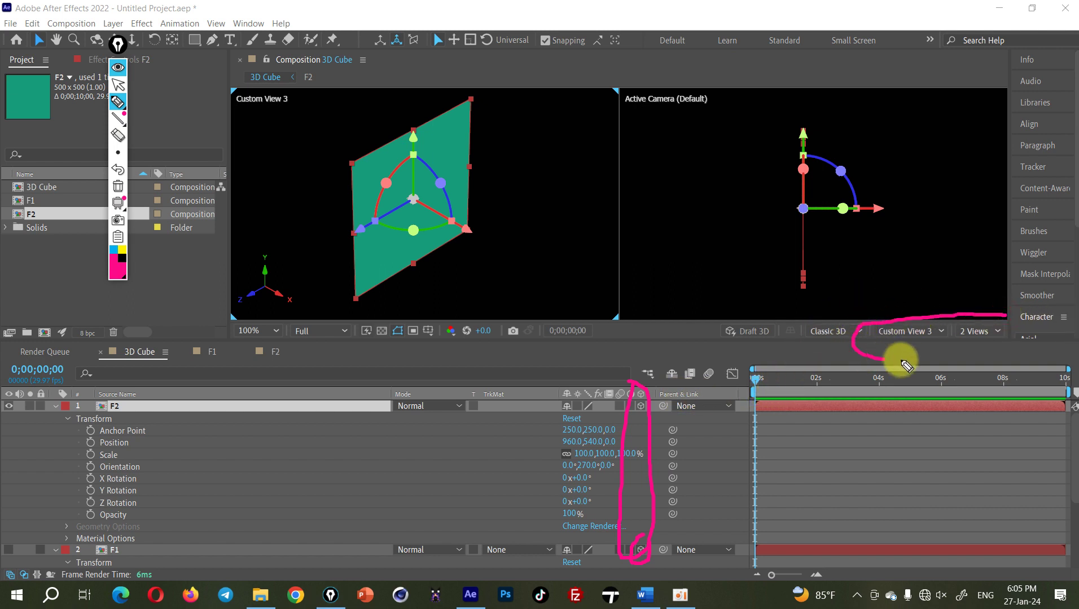
{"action": "left_click_drag", "start_coordinate": [992, 391], "coordinate": [980, 336]}
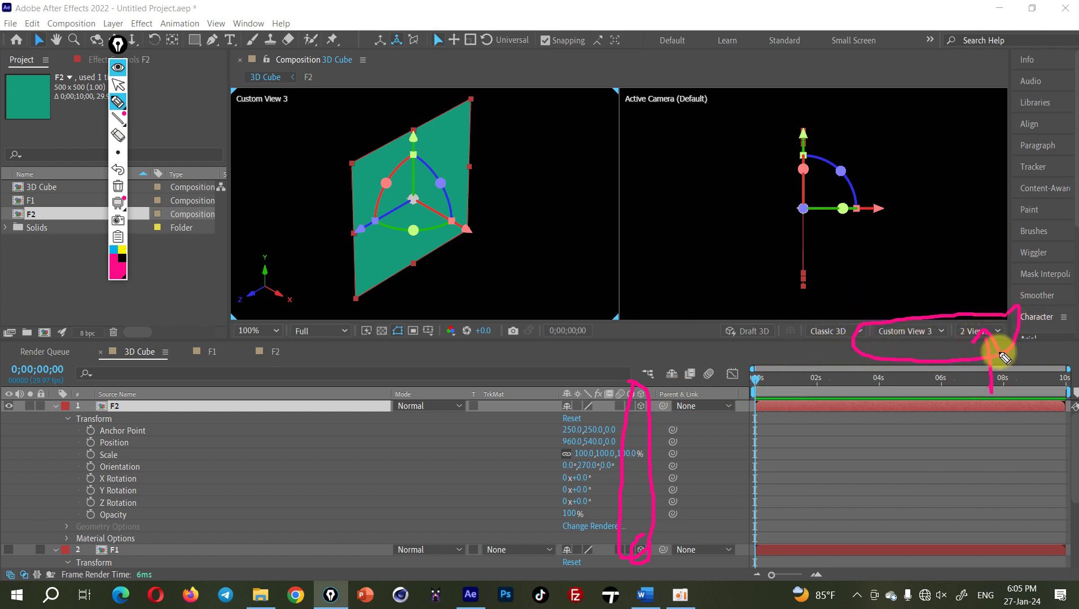
{"action": "left_click_drag", "start_coordinate": [906, 387], "coordinate": [927, 348]}
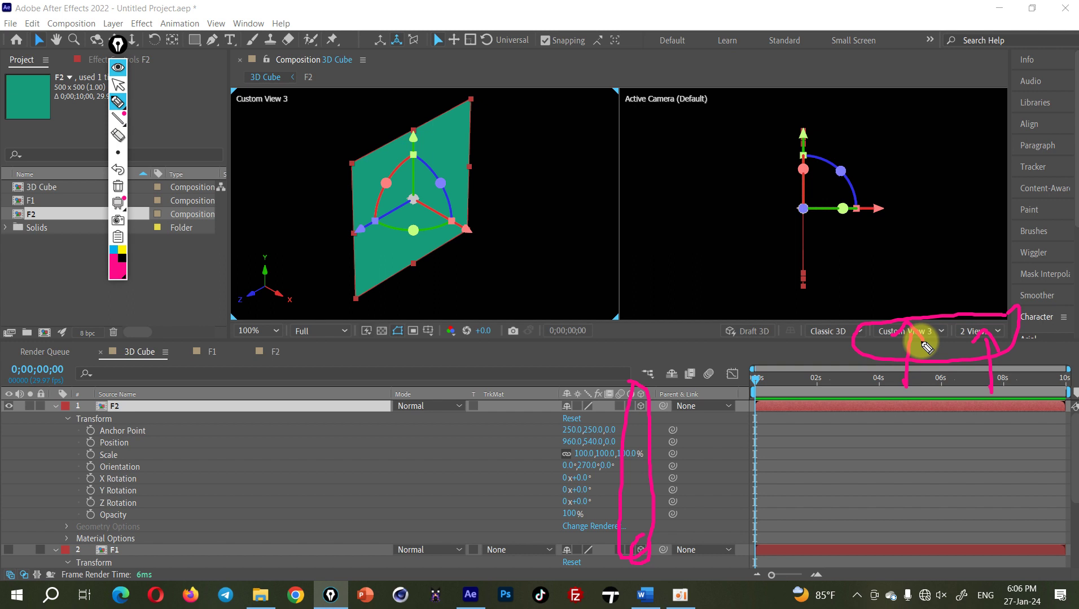
{"action": "mouse_move", "coordinate": [544, 27]}
{"action": "left_mouse_down"}
{"action": "mouse_move", "coordinate": [569, 45]}
{"action": "mouse_move", "coordinate": [549, 45]}
{"action": "left_mouse_up"}
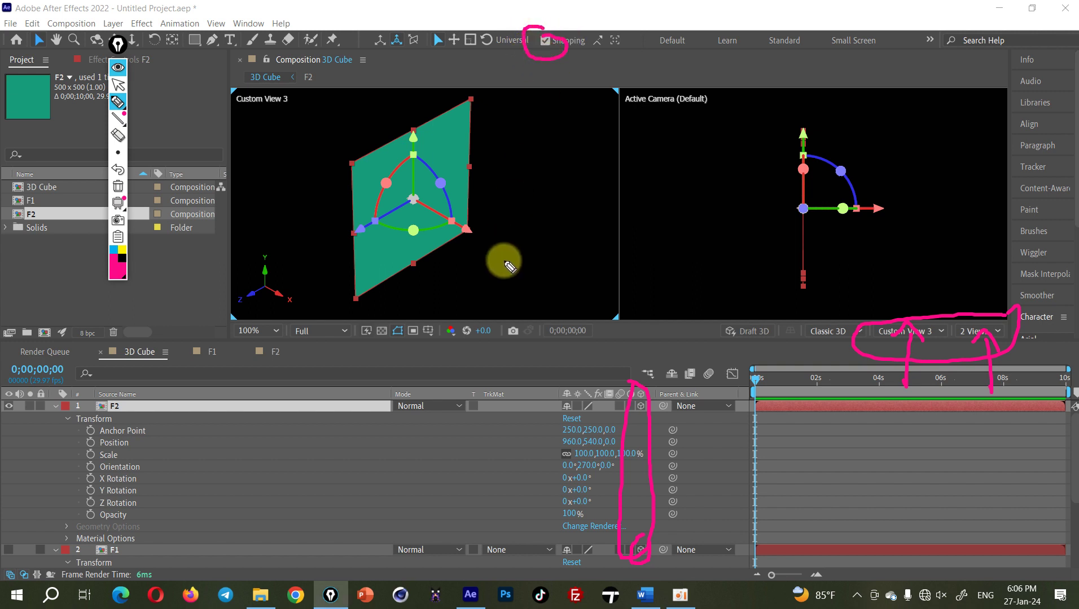
{"action": "left_click", "coordinate": [118, 68]}
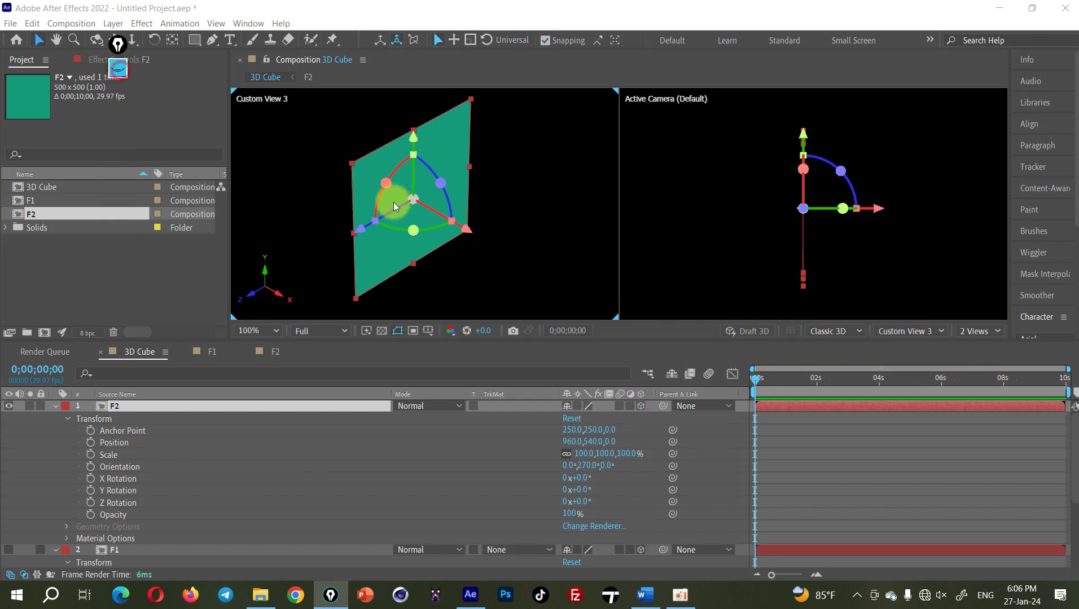
{"action": "mouse_move", "coordinate": [430, 179]}
{"action": "left_mouse_down"}
{"action": "mouse_move", "coordinate": [459, 210]}
{"action": "mouse_move", "coordinate": [445, 184]}
{"action": "mouse_move", "coordinate": [465, 223]}
{"action": "mouse_move", "coordinate": [442, 184]}
{"action": "left_mouse_up"}
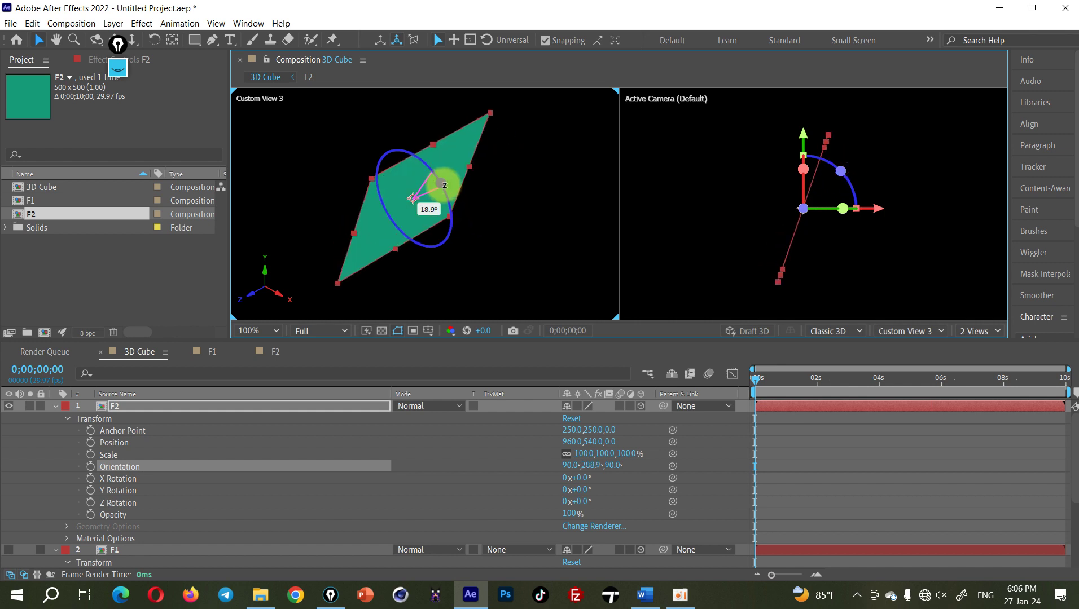
{"action": "left_click_drag", "start_coordinate": [444, 185], "coordinate": [444, 185]}
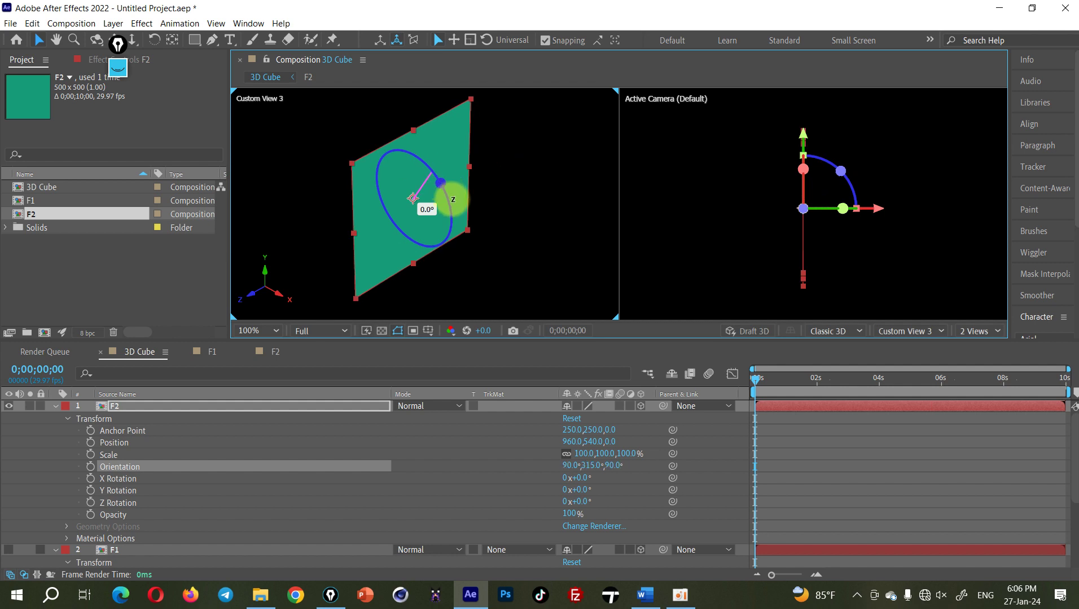
{"action": "left_click_drag", "start_coordinate": [442, 185], "coordinate": [464, 222]}
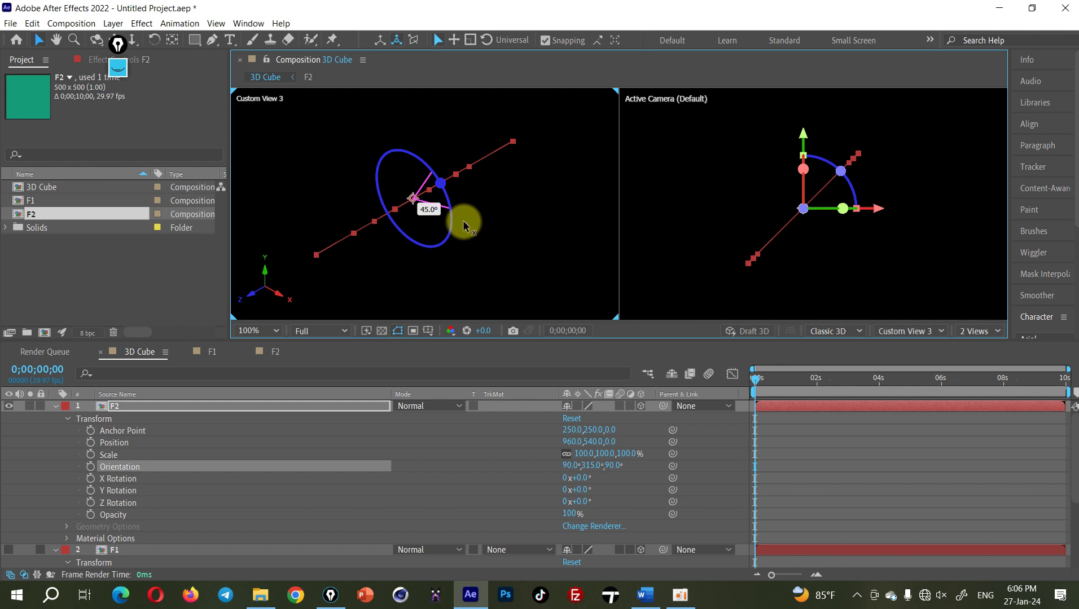
{"action": "left_click_drag", "start_coordinate": [464, 223], "coordinate": [465, 226]}
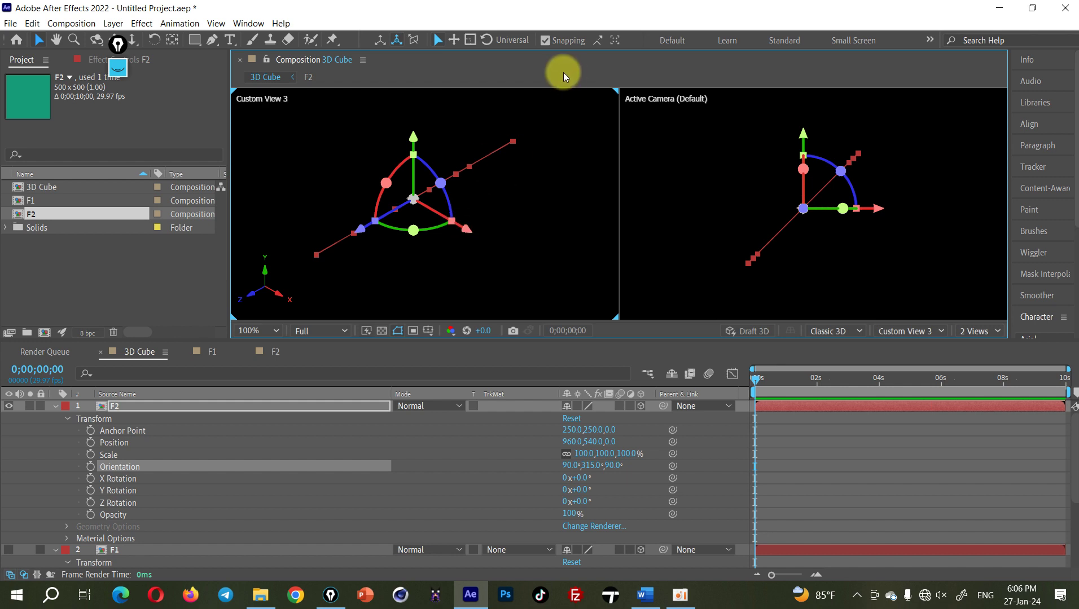
{"action": "key", "text": "ctrl+z"}
{"action": "left_click", "coordinate": [8, 550]}
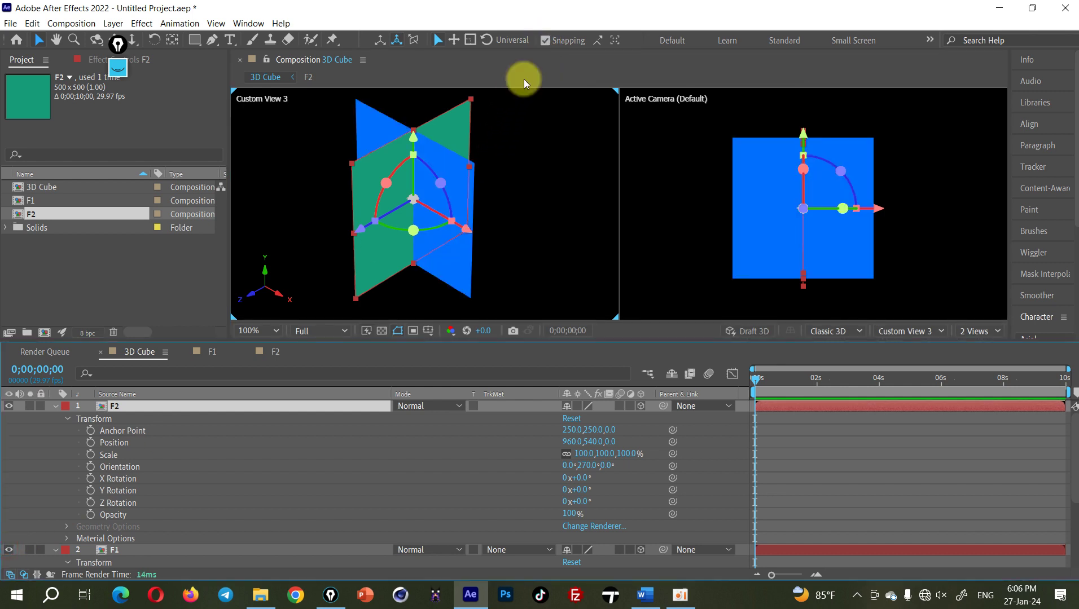
Step: Drag F2 to Position 710, 540, -250, flush against F1's left edge
{"action": "mouse_move", "coordinate": [460, 166]}
{"action": "left_mouse_down"}
{"action": "mouse_move", "coordinate": [346, 160]}
{"action": "mouse_move", "coordinate": [339, 170]}
{"action": "left_mouse_up"}
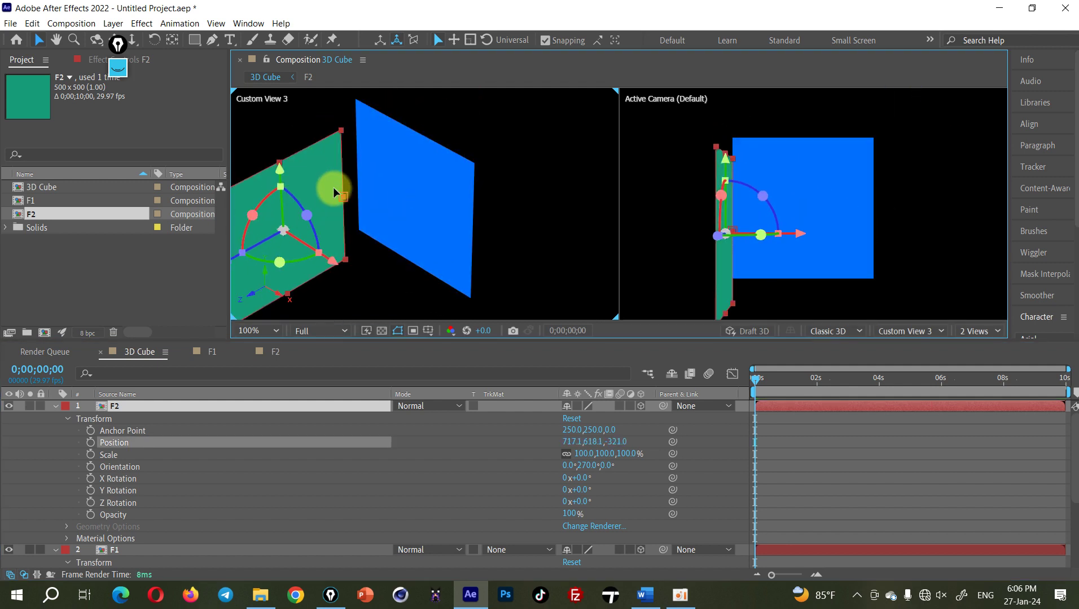
{"action": "left_click_drag", "start_coordinate": [338, 171], "coordinate": [485, 198]}
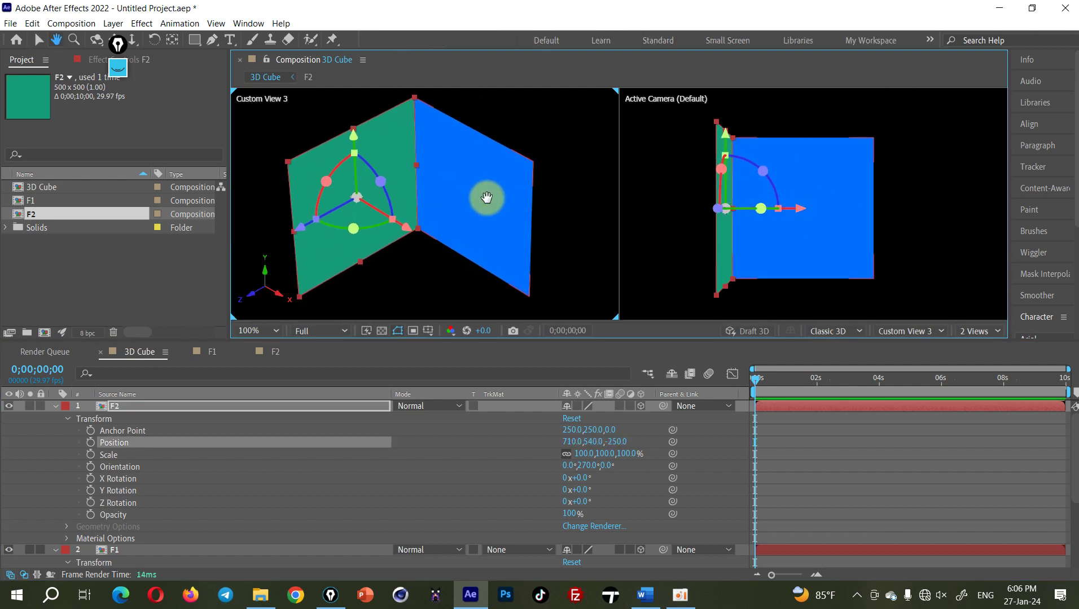